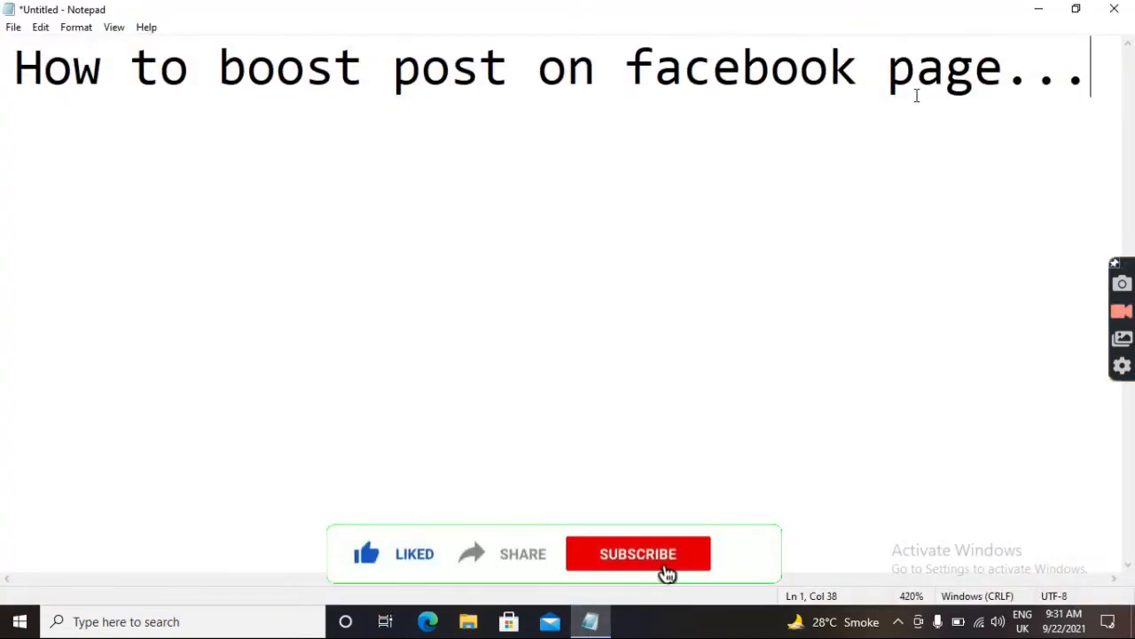
- Minimize the 'How to boost post on facebook page' note to reveal the desktop
click(1038, 9)
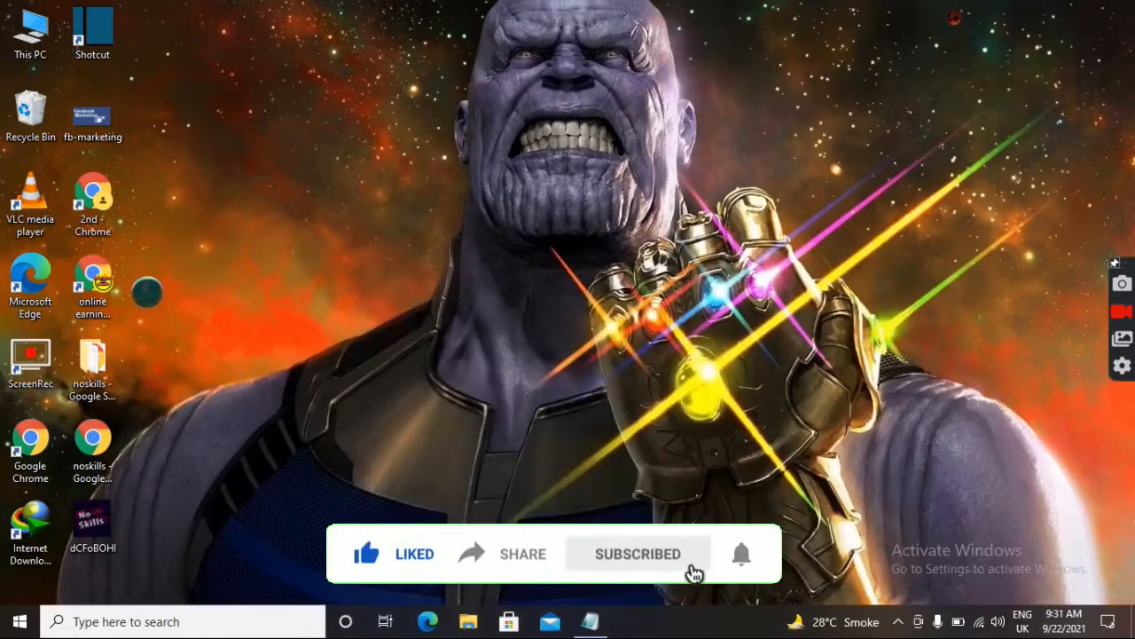
- Launch the 'online earning' Chrome profile and go to Facebook from the New Tab page
click(105, 284)
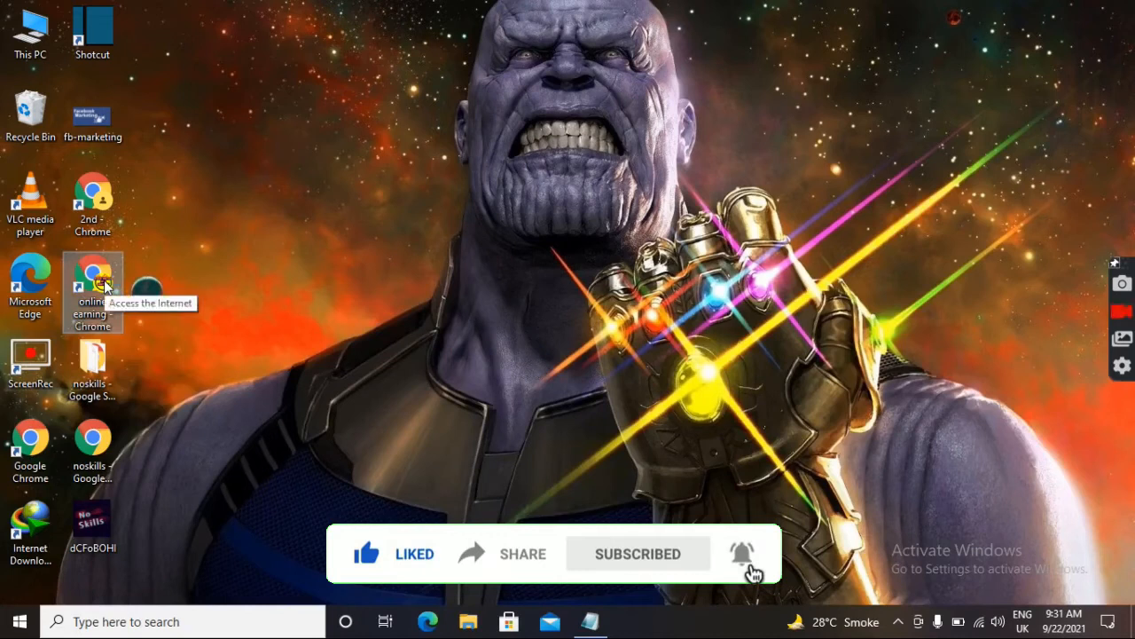
double_click(105, 284)
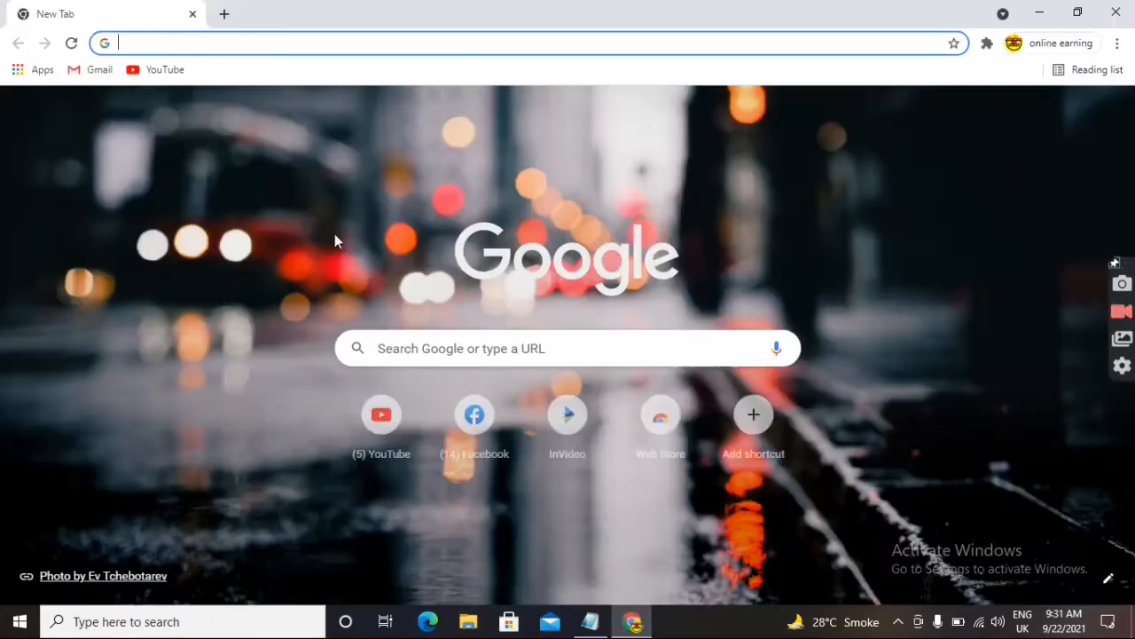
click(479, 441)
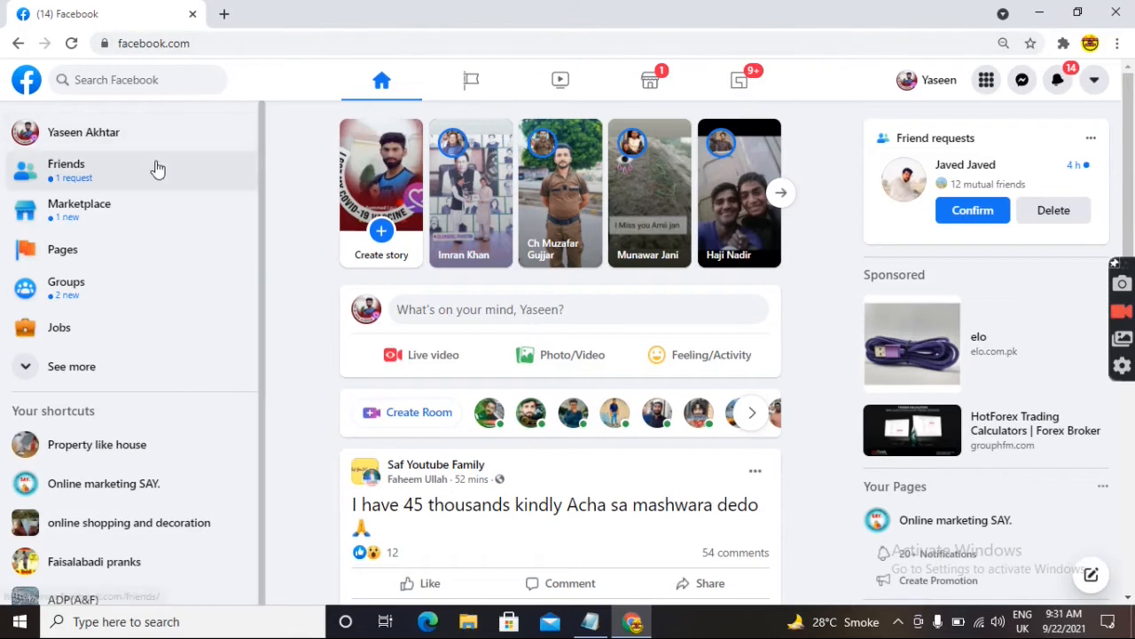
- From the sidebar's Pages list, open the managed page 'Property like house'
click(74, 252)
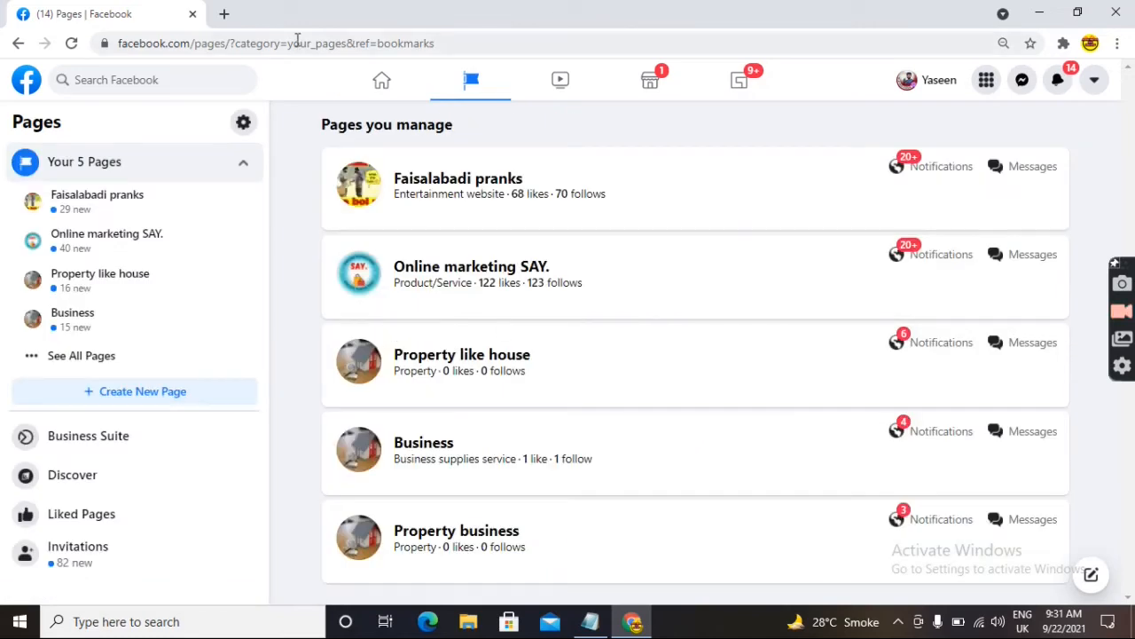
click(17, 42)
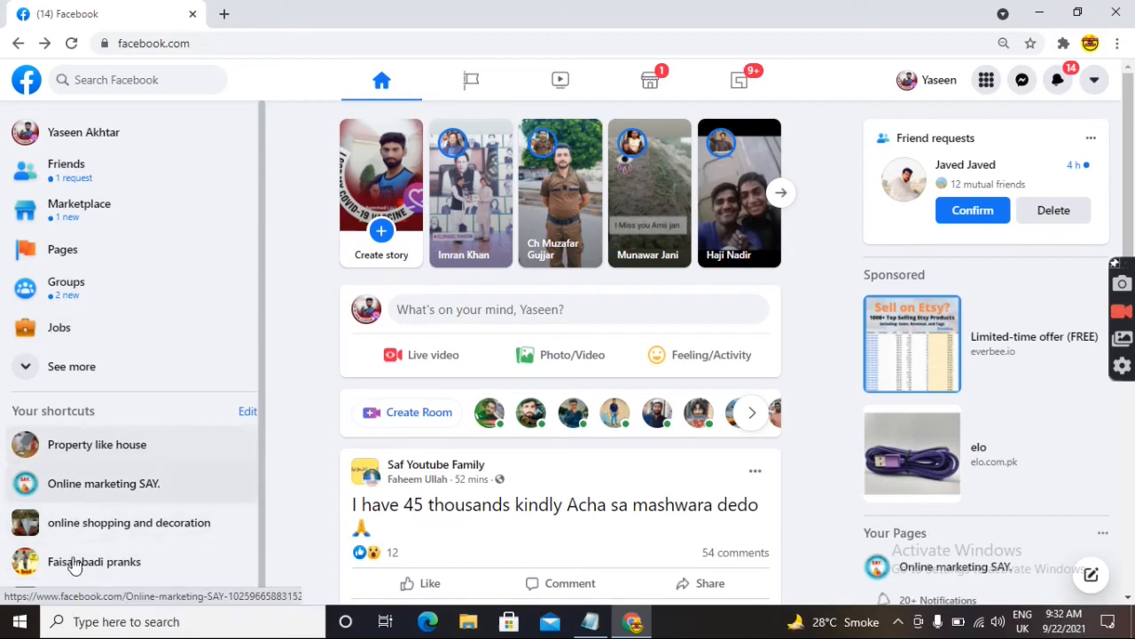
click(62, 251)
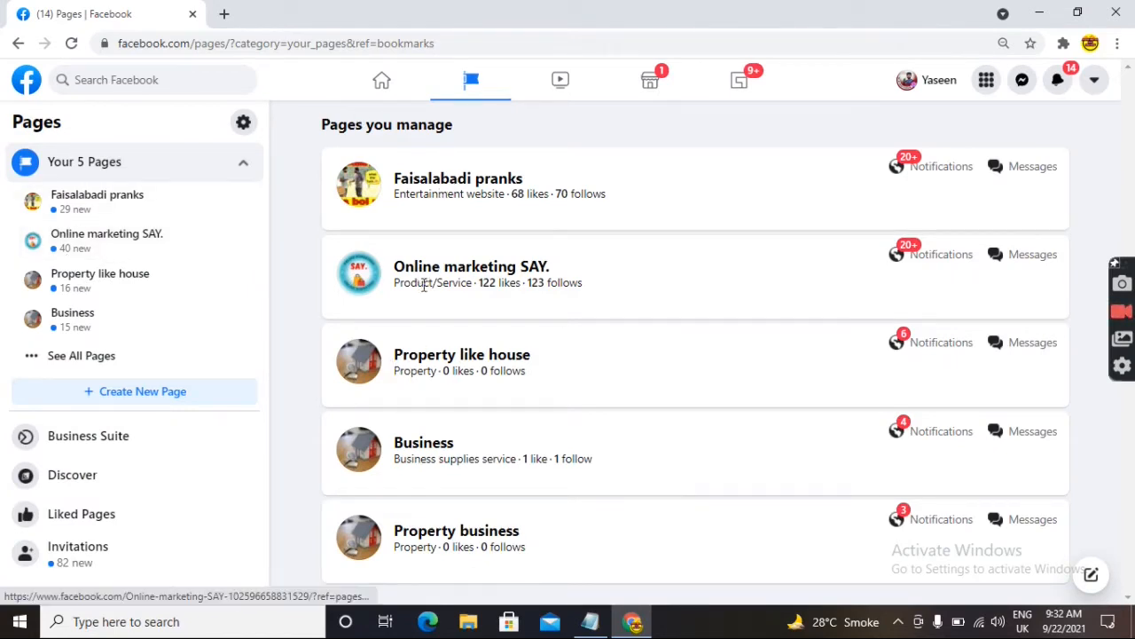
click(405, 354)
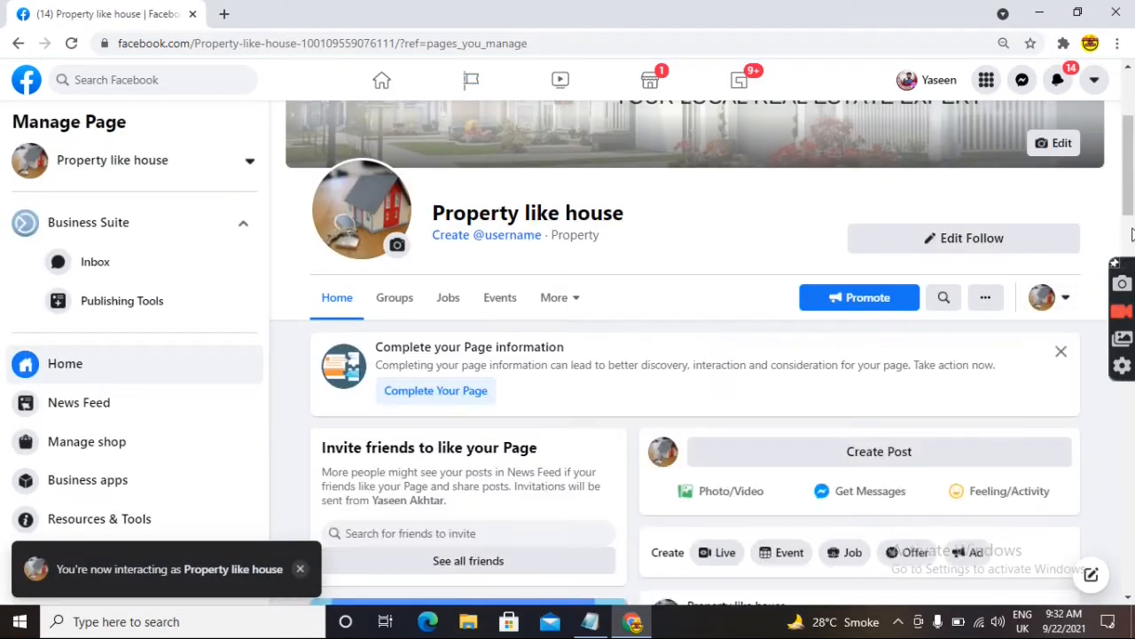
- Publish a photo post on Property like house with the Facebook Marketing Complete Course thumbnail
drag(1133, 165, 1052, 6)
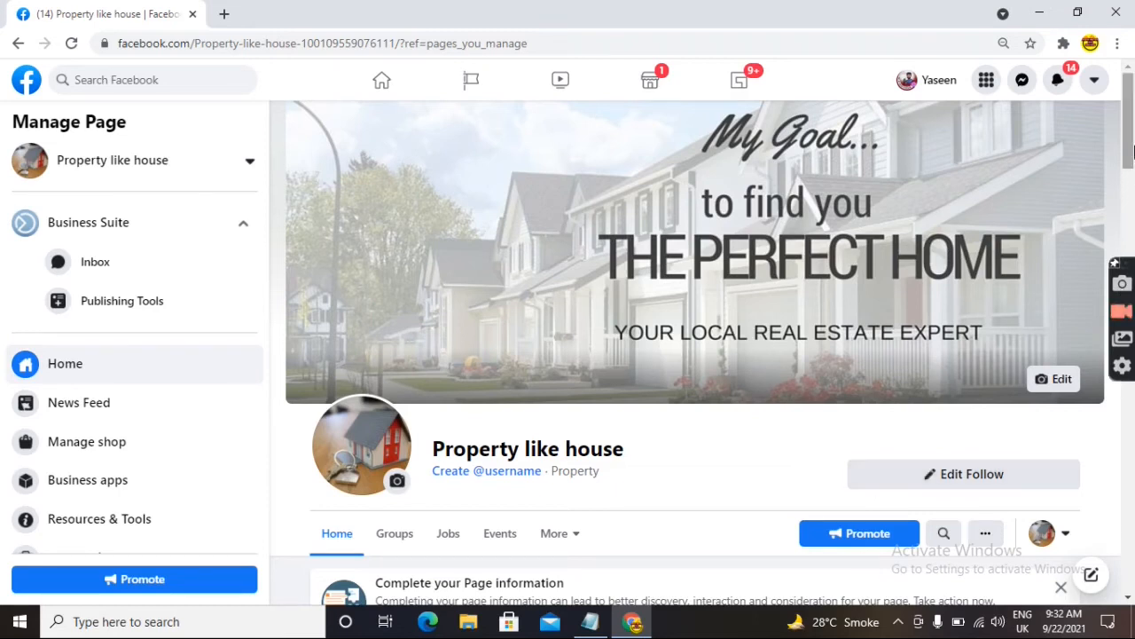
scroll(1131, 202, down, 3)
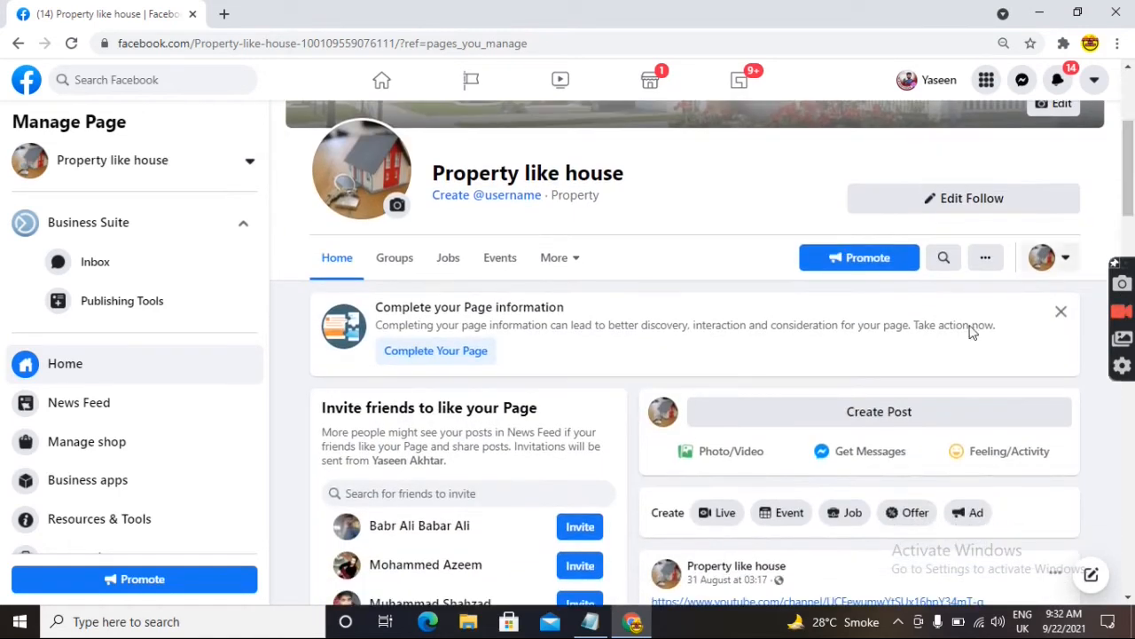
click(862, 411)
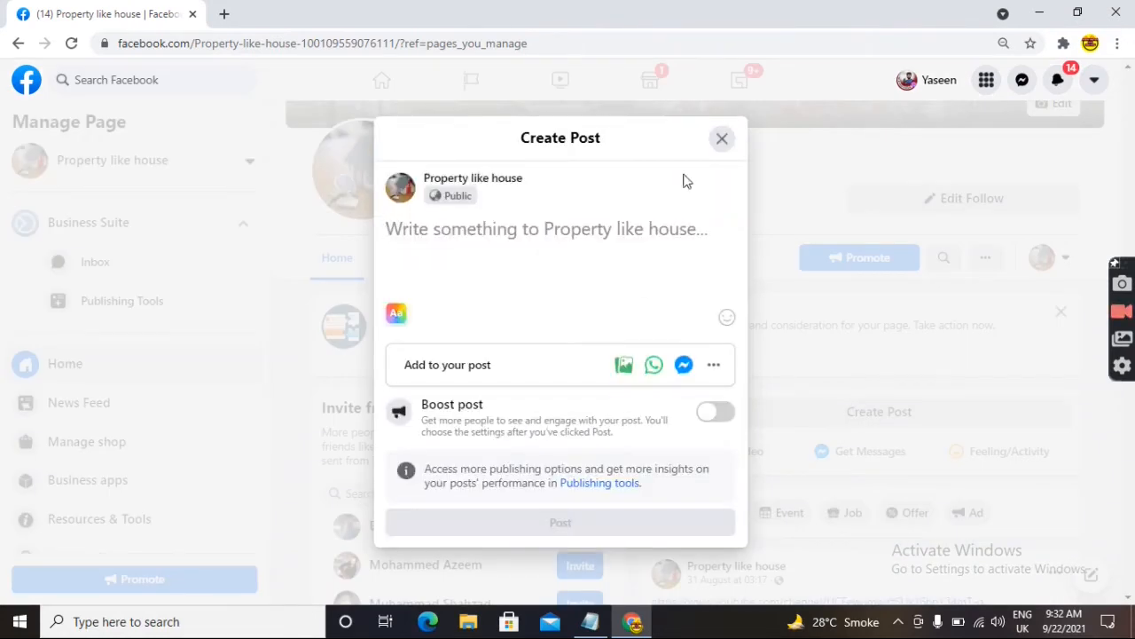
click(629, 367)
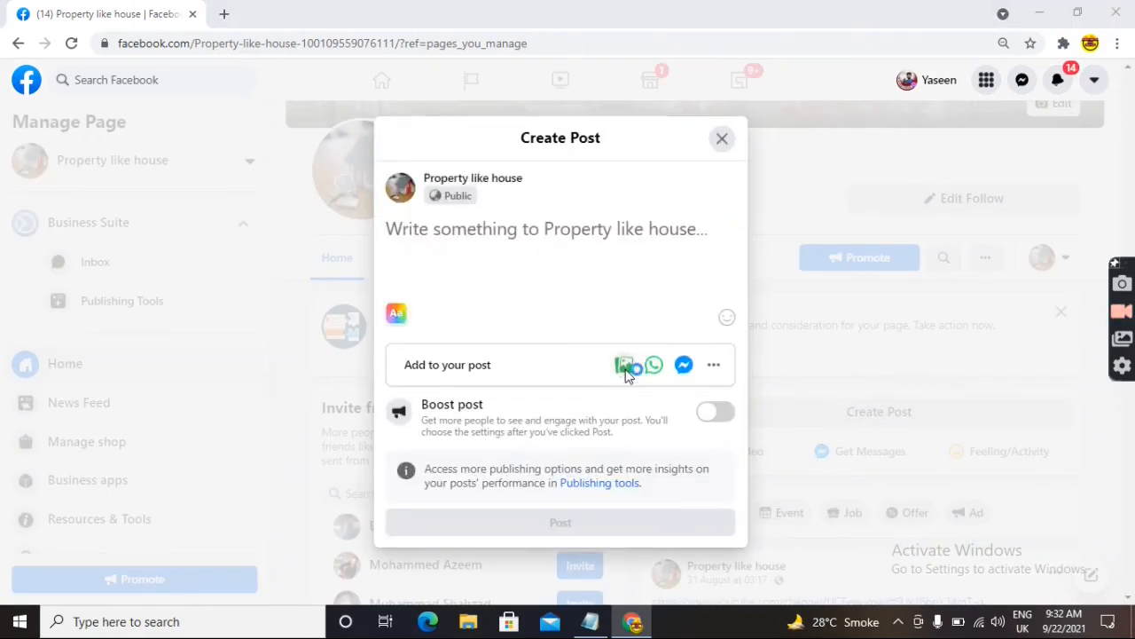
click(406, 138)
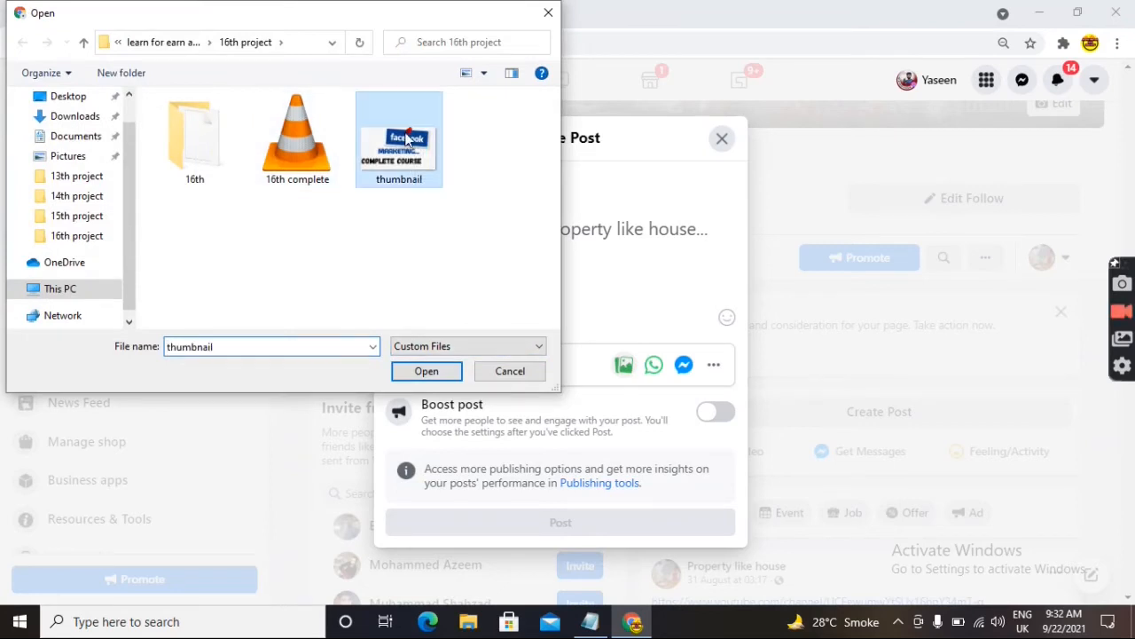
click(423, 371)
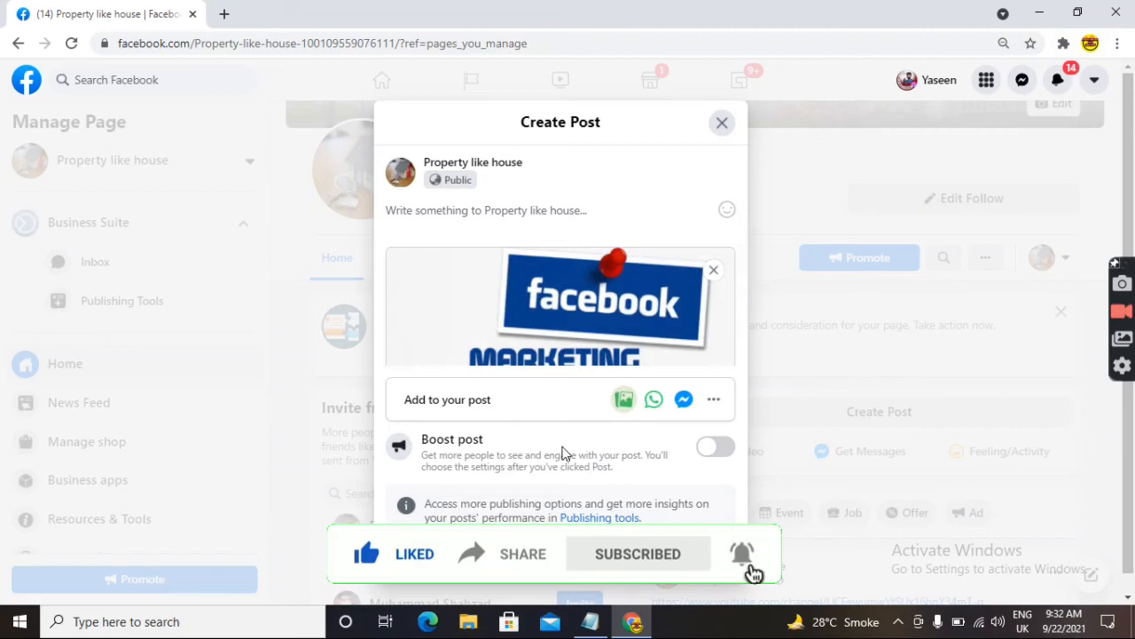
click(556, 552)
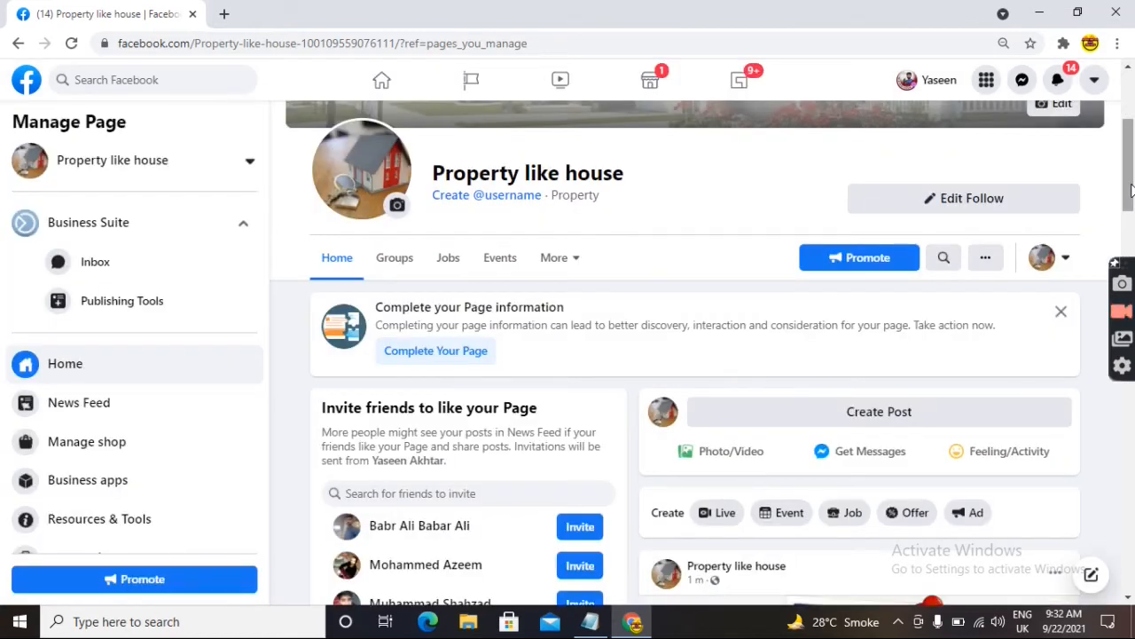
drag(1131, 191, 1120, 242)
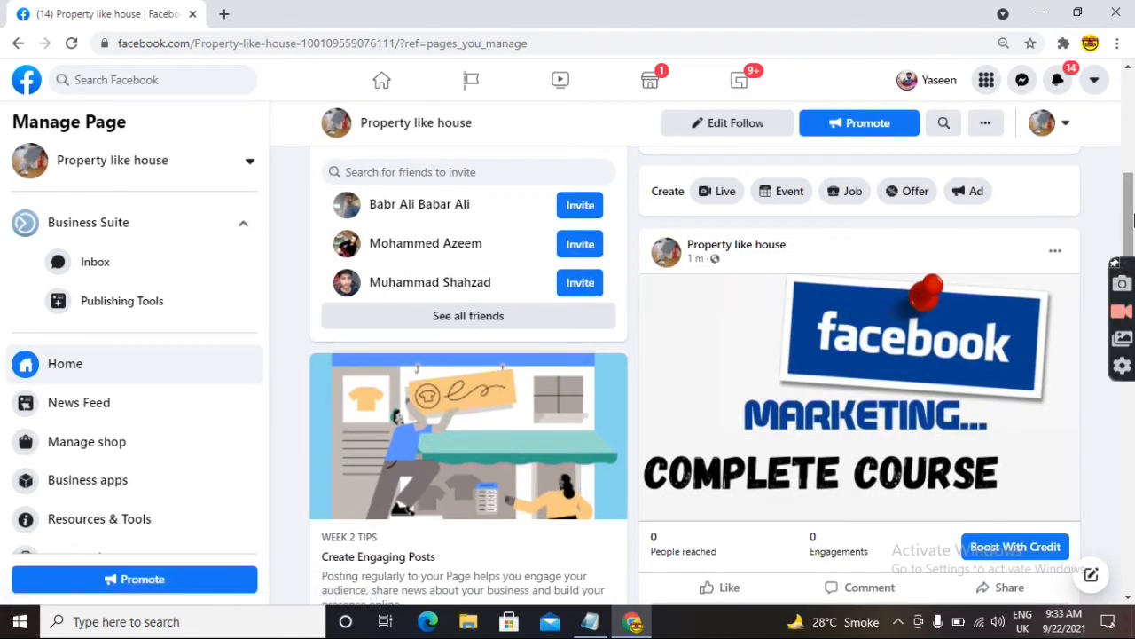
mouse_move(1132, 215)
mouse_down()
mouse_move(1131, 255)
mouse_move(1132, 231)
mouse_up()
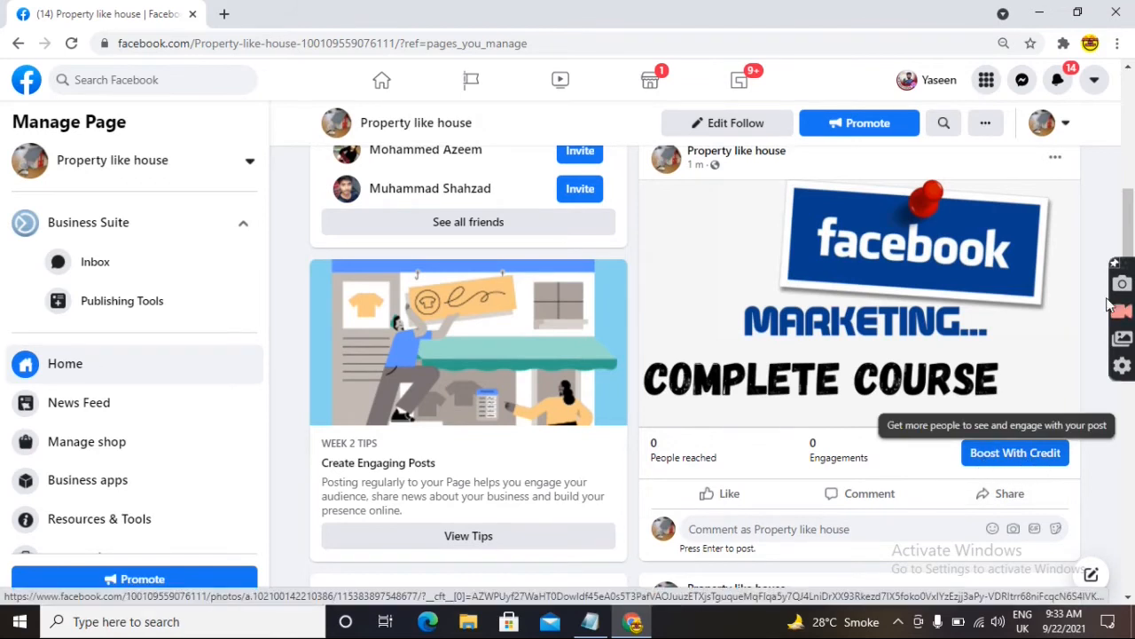
scroll(1132, 220, down, 5)
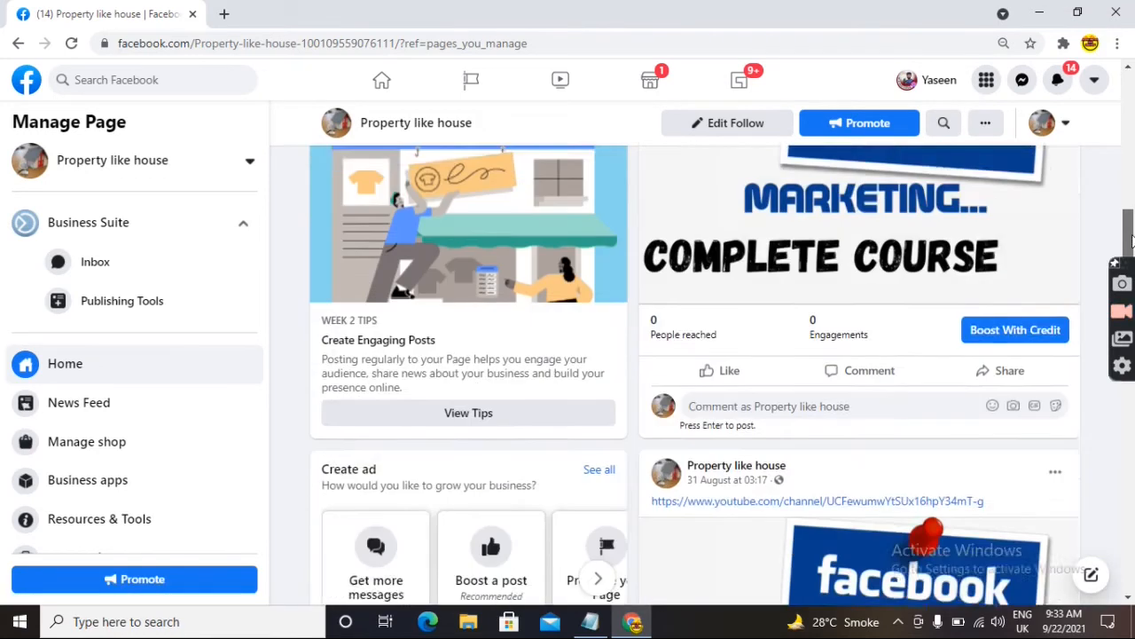
scroll(1127, 401, down, 7)
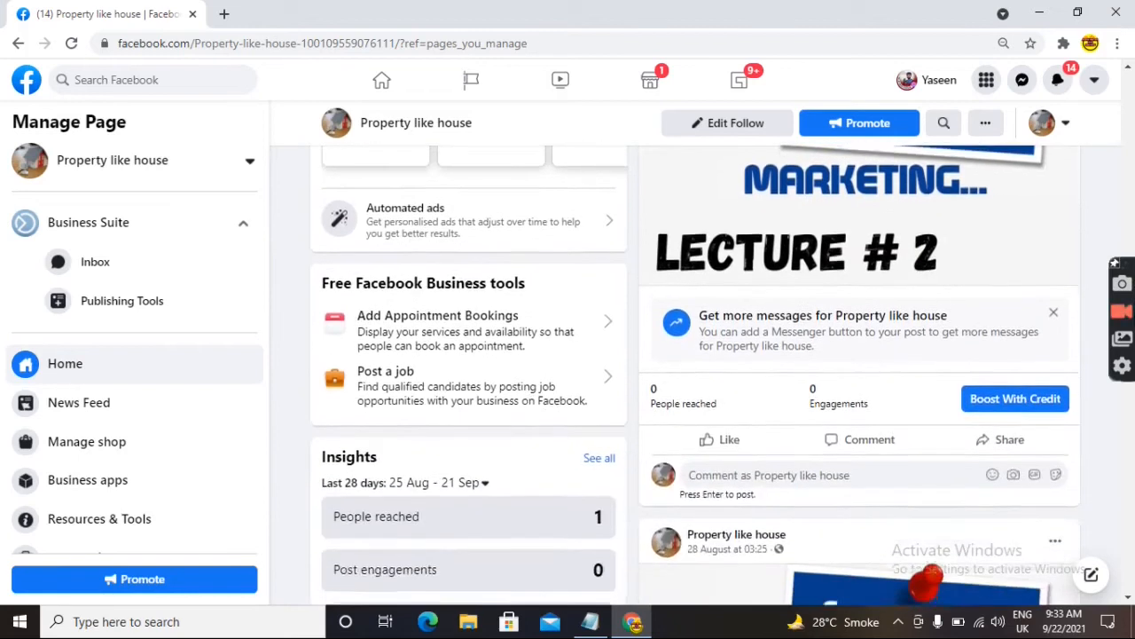
scroll(1127, 401, down, 7)
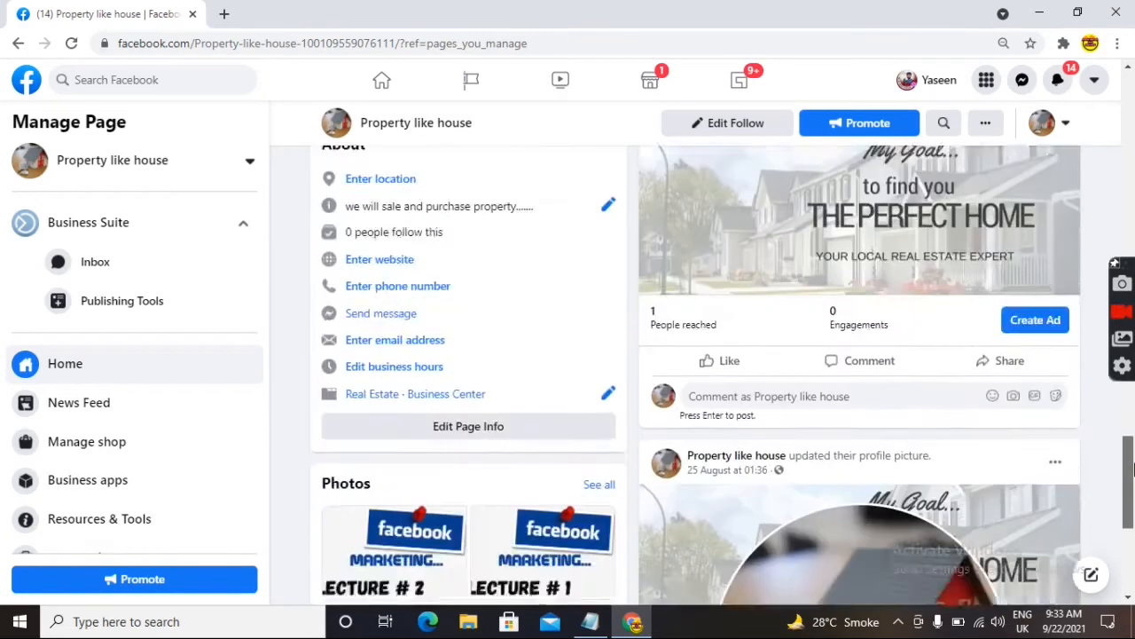
scroll(1120, 426, up, 5)
scroll(1120, 426, up, 3)
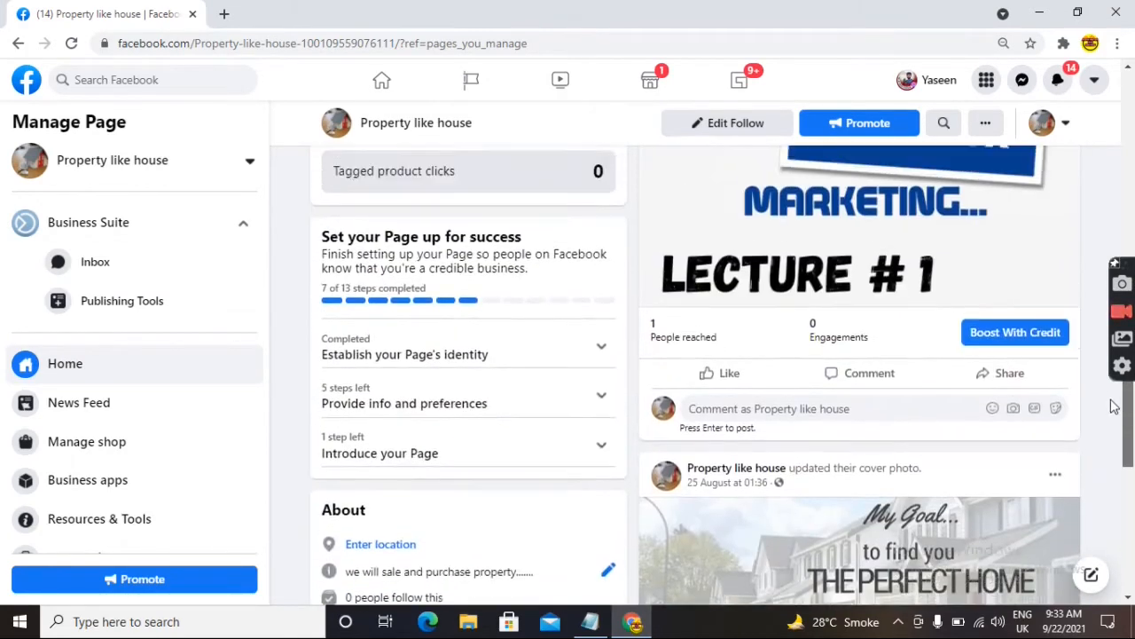
scroll(1078, 396, up, 8)
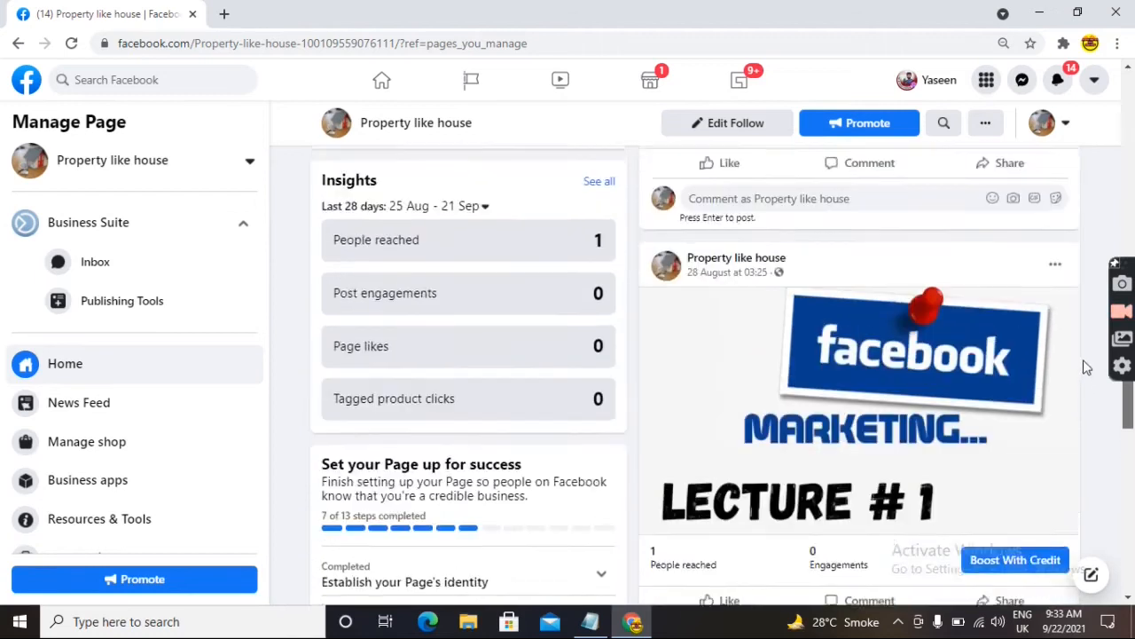
scroll(1097, 226, up, 1)
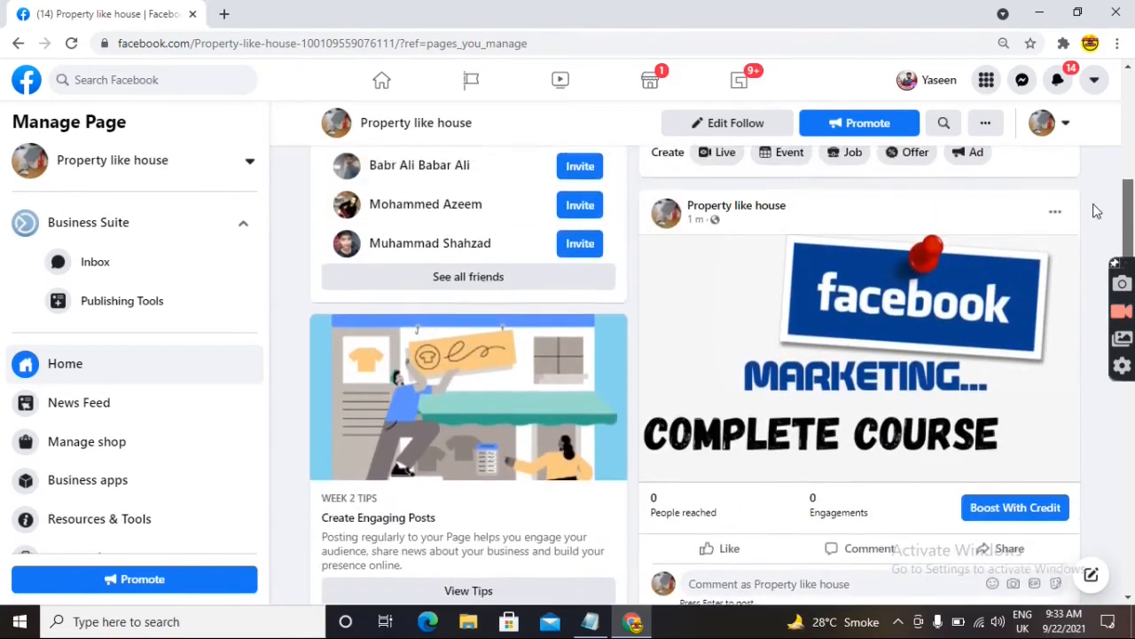
scroll(1097, 213, down, 1)
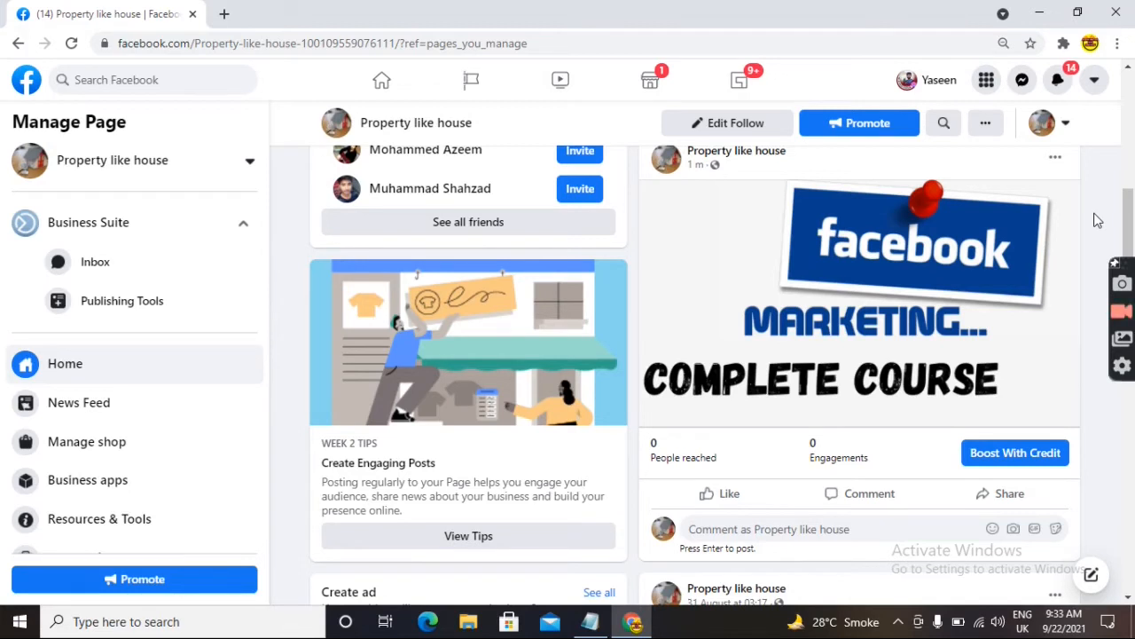
- Start boosting the Complete Course post and expand the Button label dropdown
click(1014, 454)
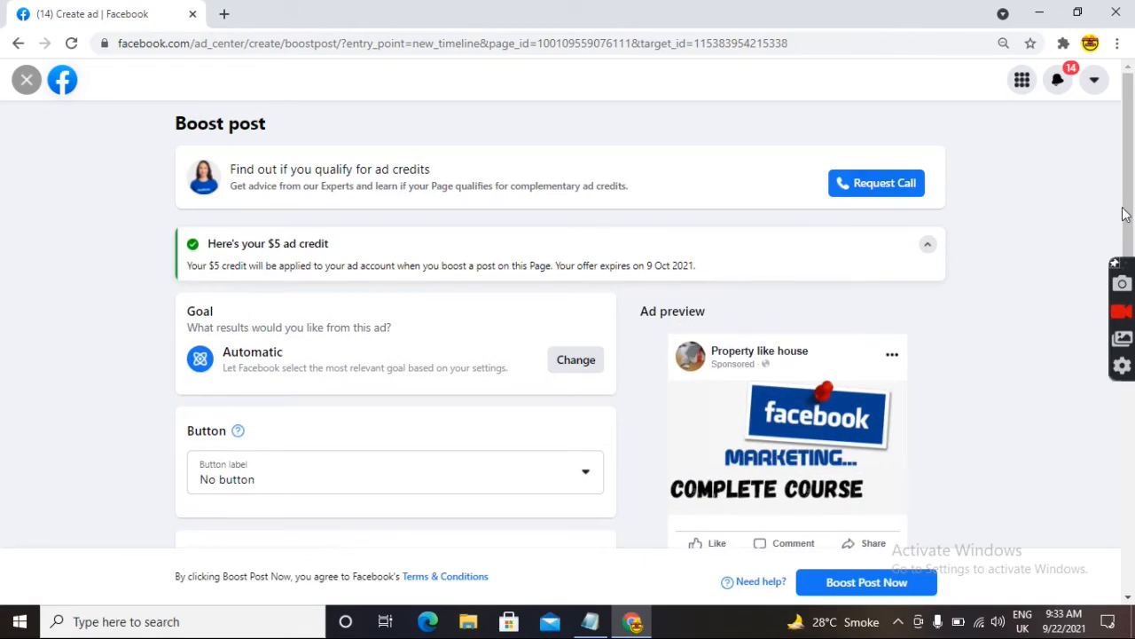
scroll(1125, 213, down, 2)
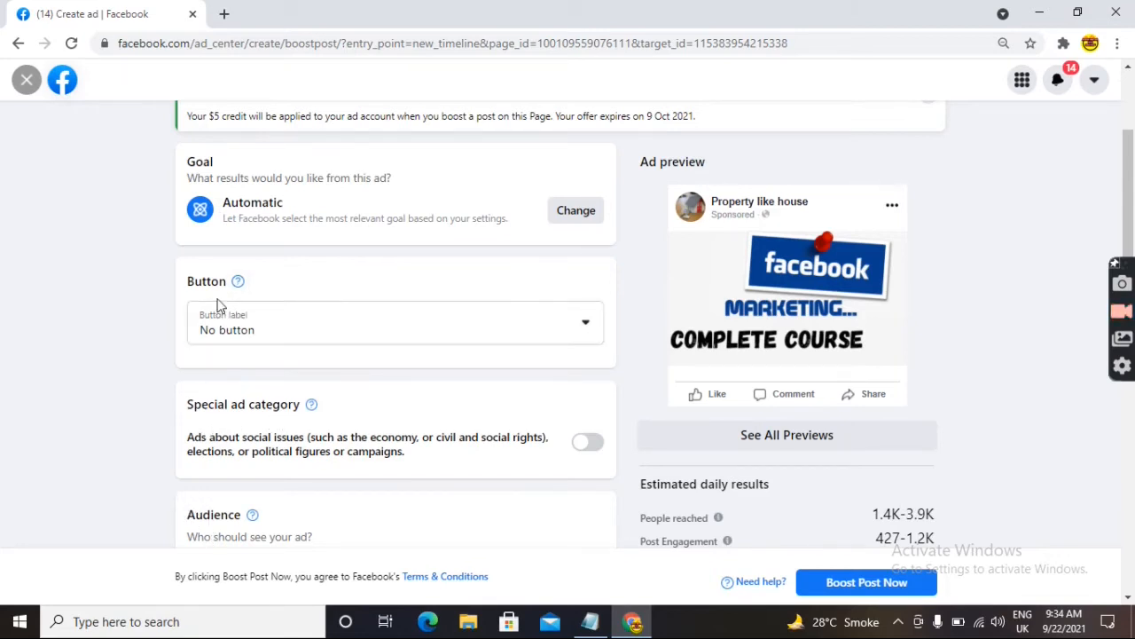
click(591, 326)
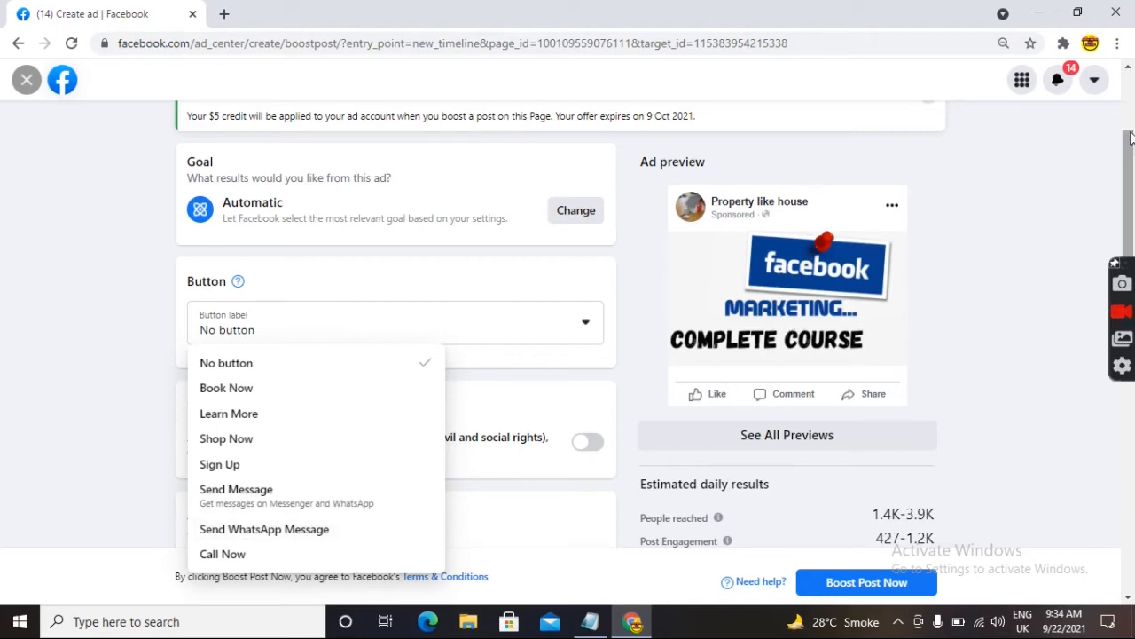
- Set the button label to Book Now, which flags the empty Website URL field
drag(1134, 165, 1134, 205)
click(567, 223)
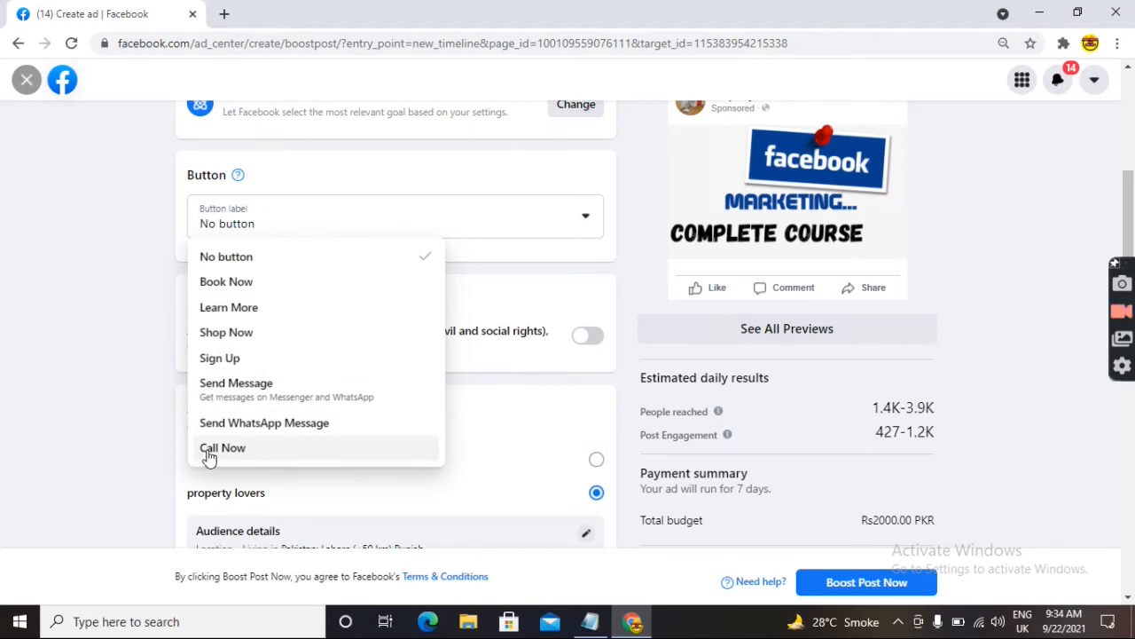
click(569, 223)
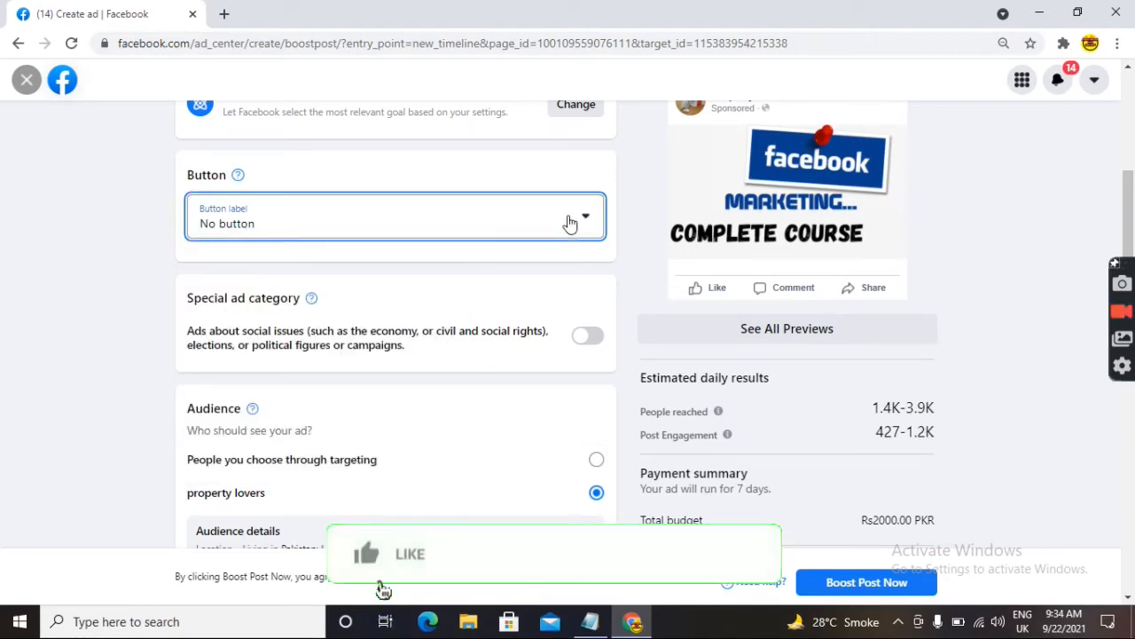
click(455, 220)
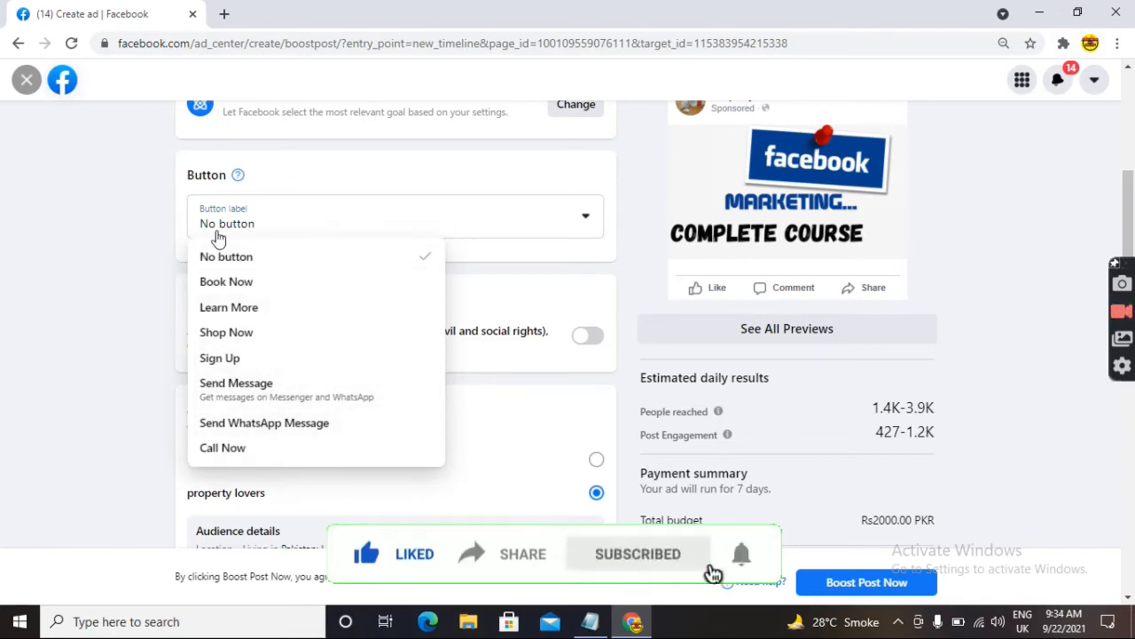
click(244, 281)
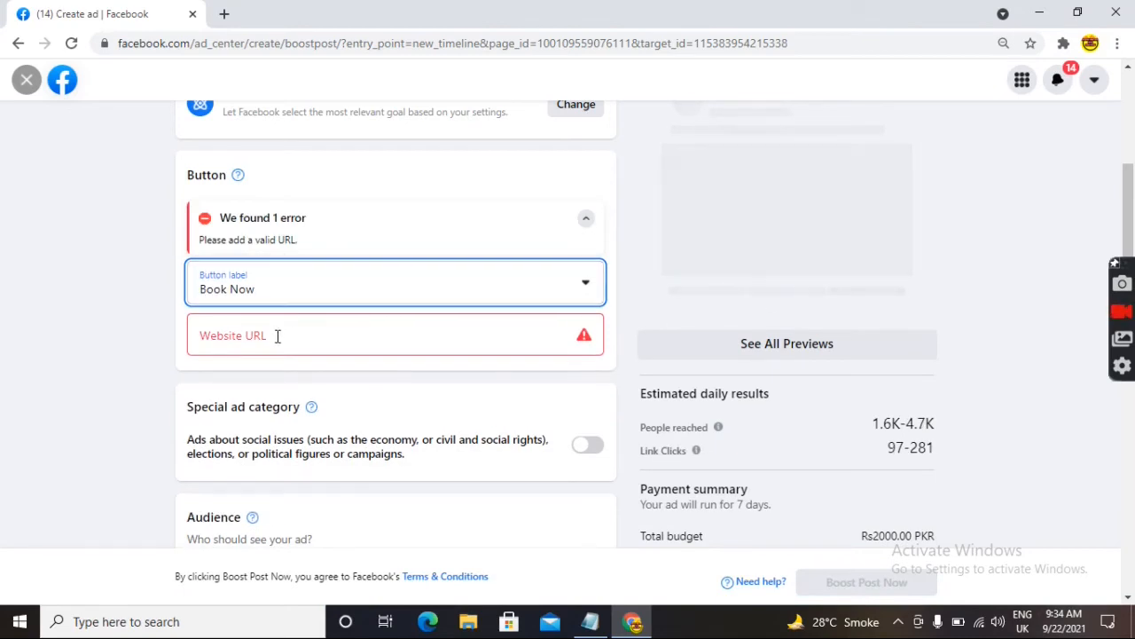
click(244, 337)
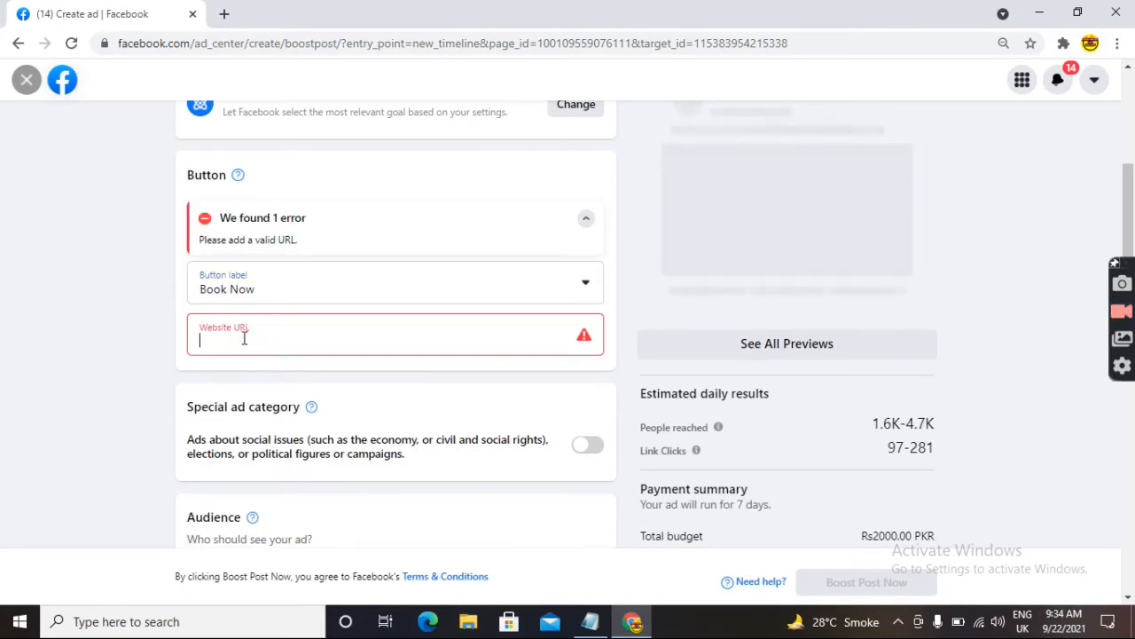
- Switch the button label back to No button
click(579, 283)
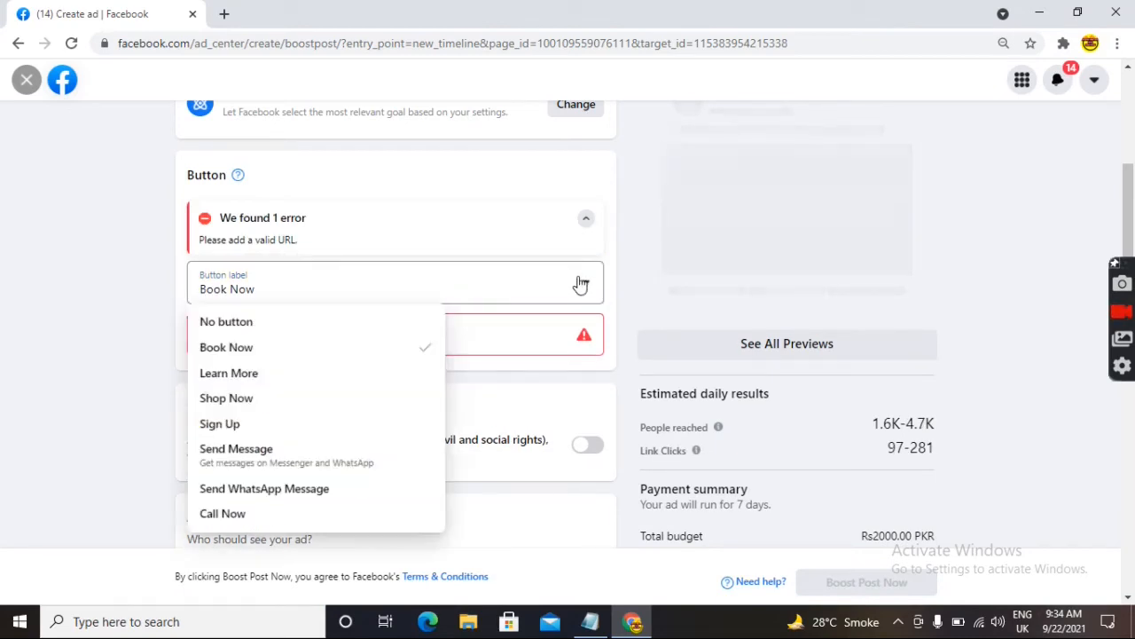
click(236, 324)
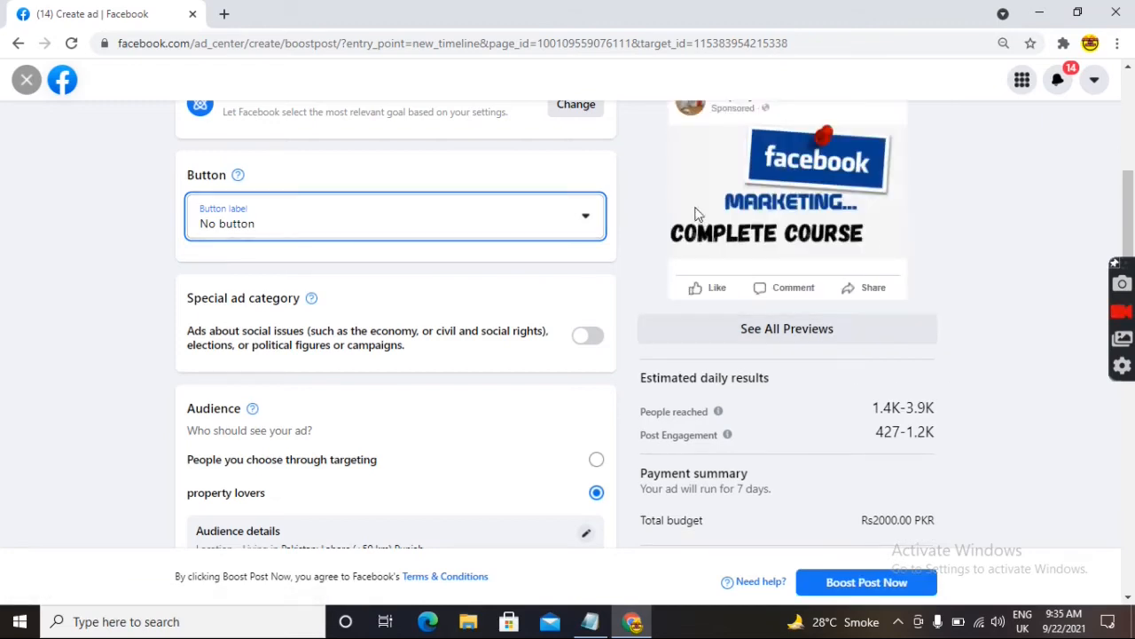
drag(1133, 214, 1133, 237)
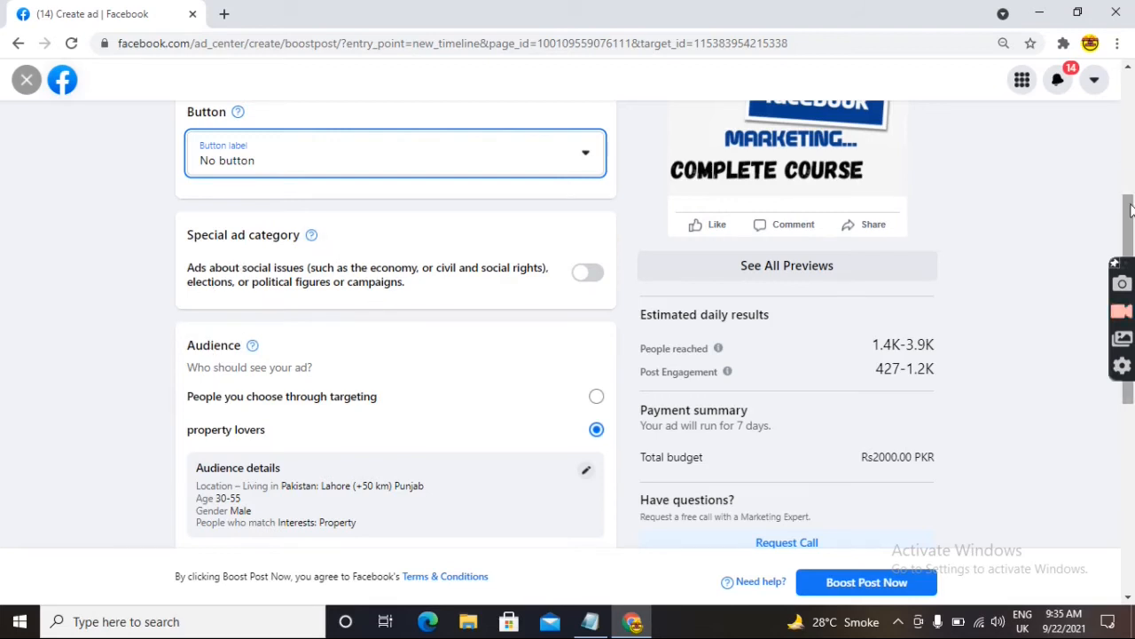
drag(1130, 202, 1132, 251)
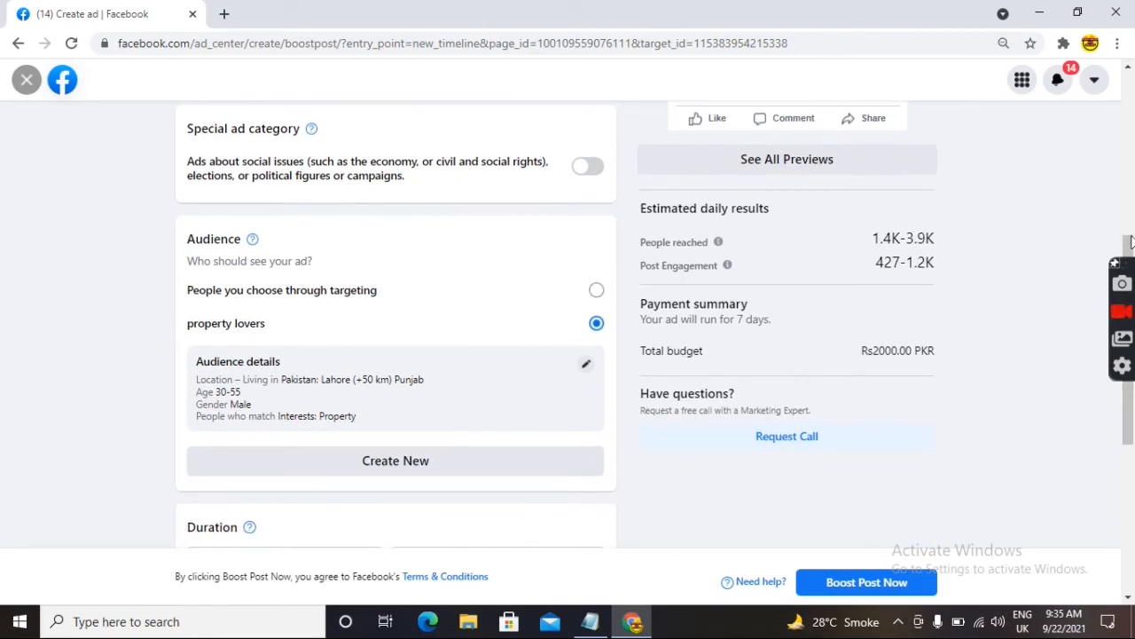
drag(1131, 235, 1132, 266)
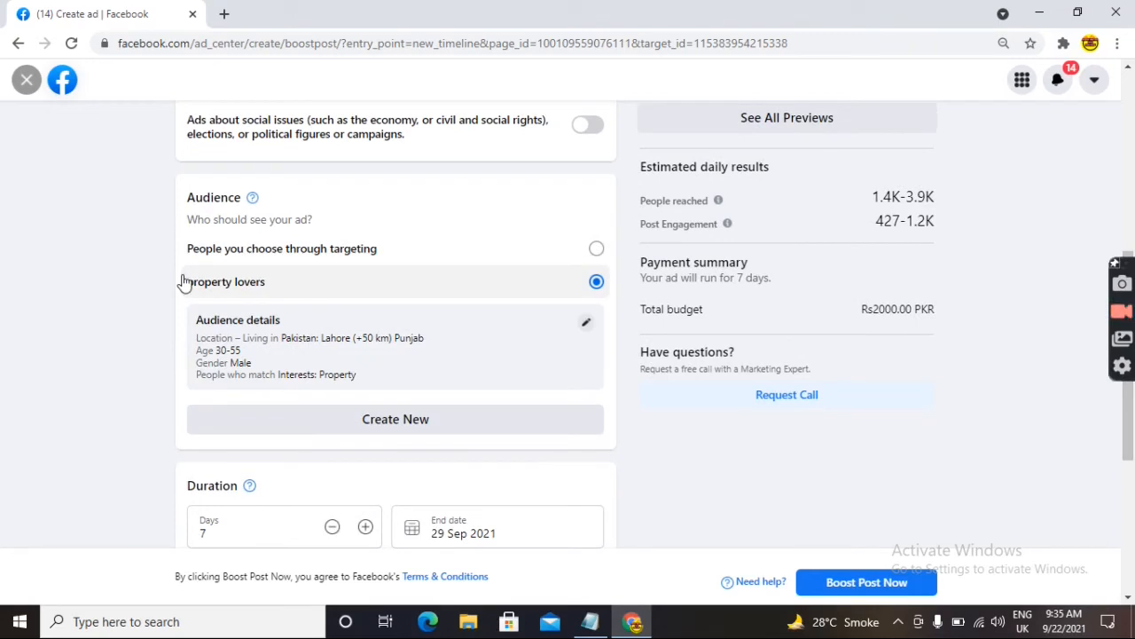
- Create a new audience and enter 'business man' as its Audience Name
click(371, 425)
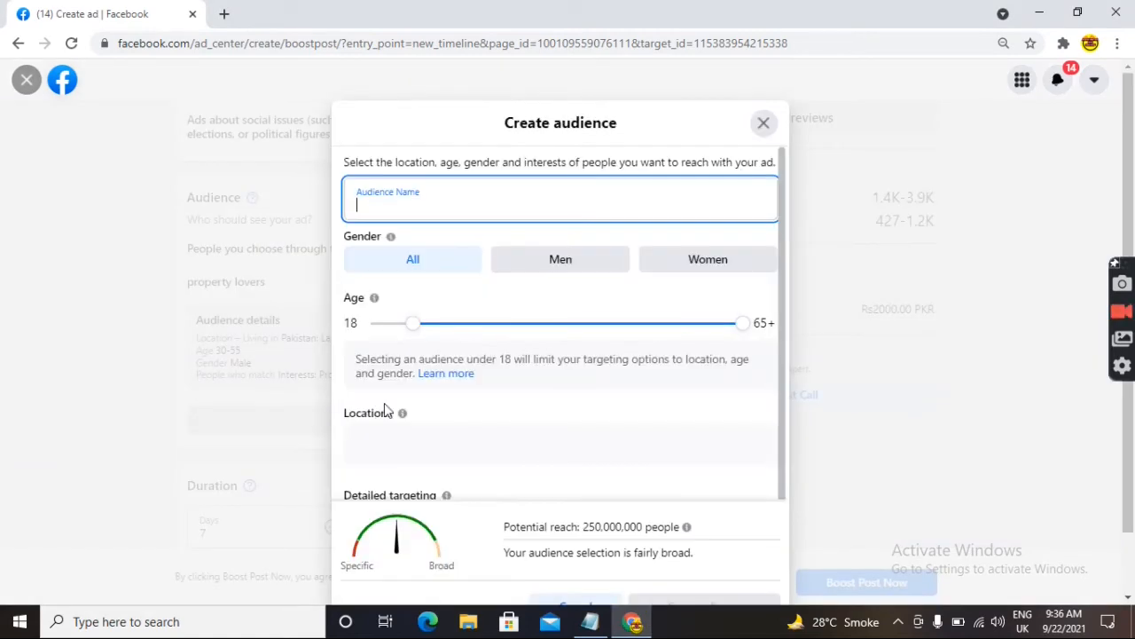
click(676, 110)
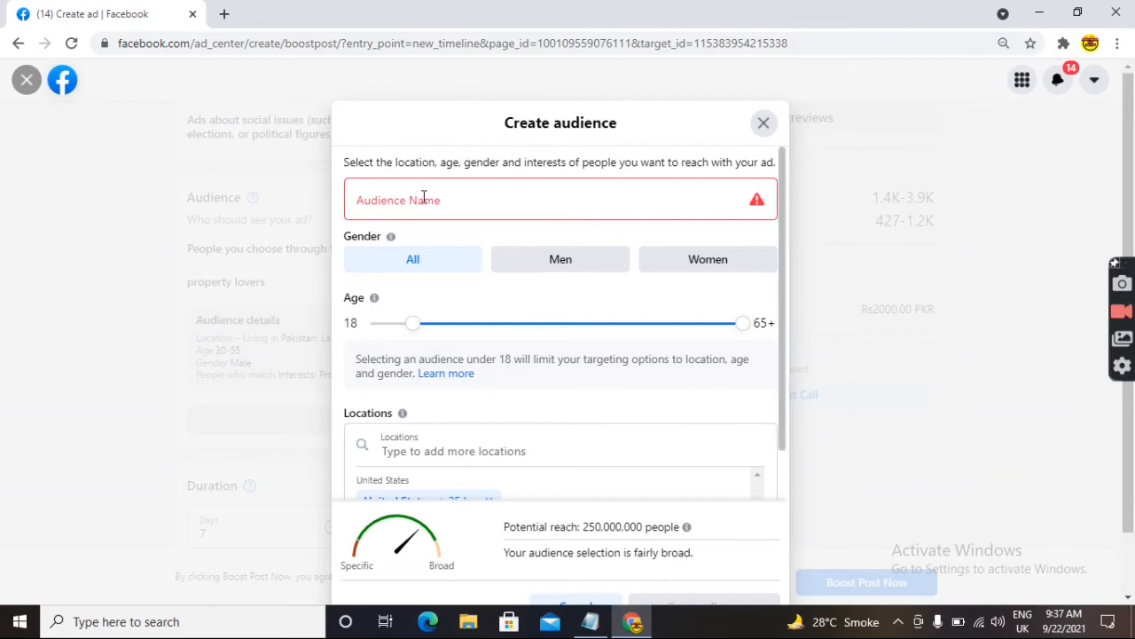
click(502, 194)
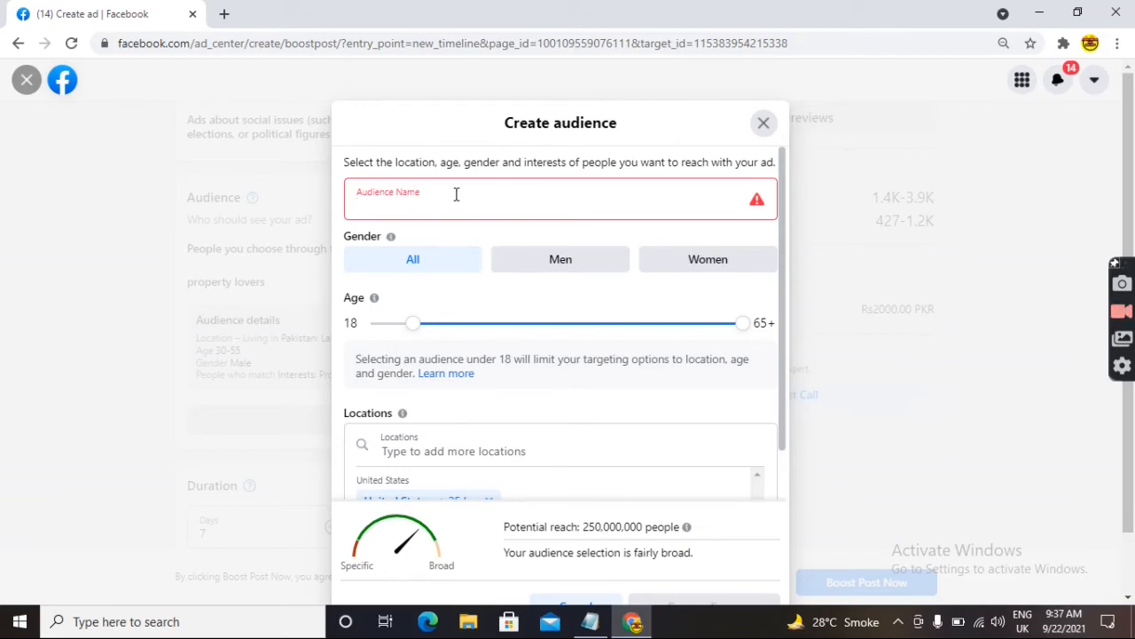
click(390, 207)
text(bi)
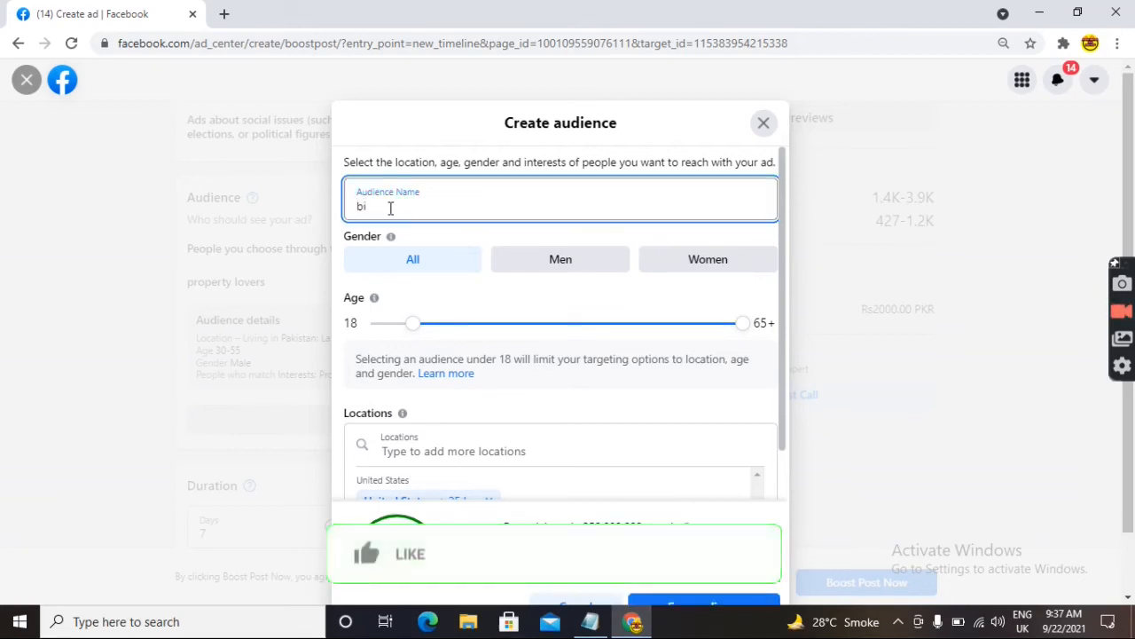
text(usi)
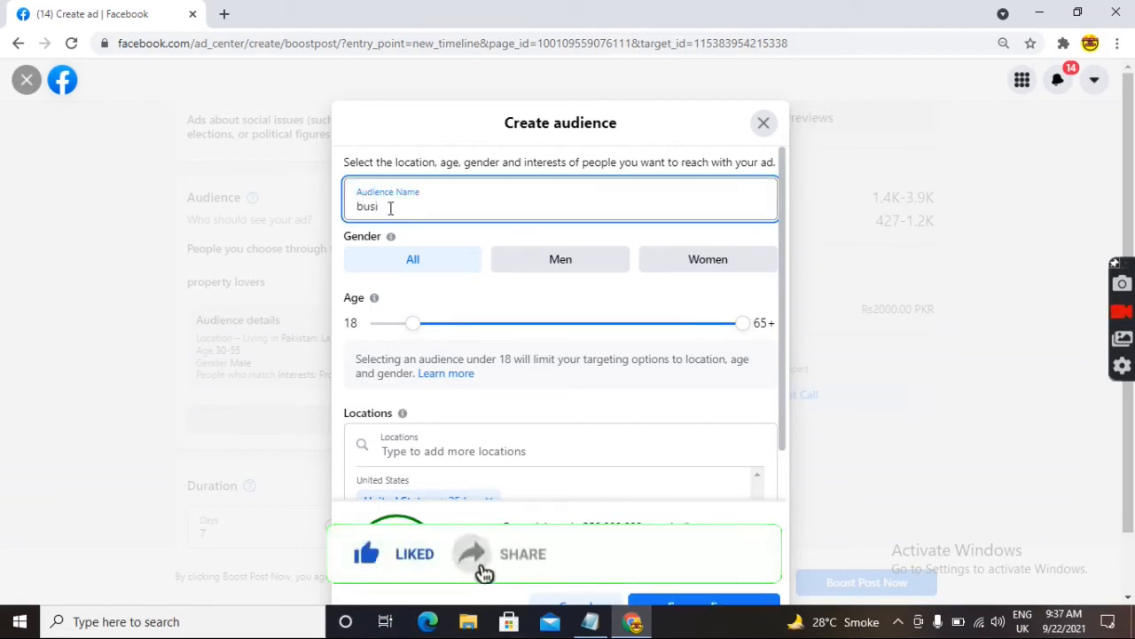
text(ness man)
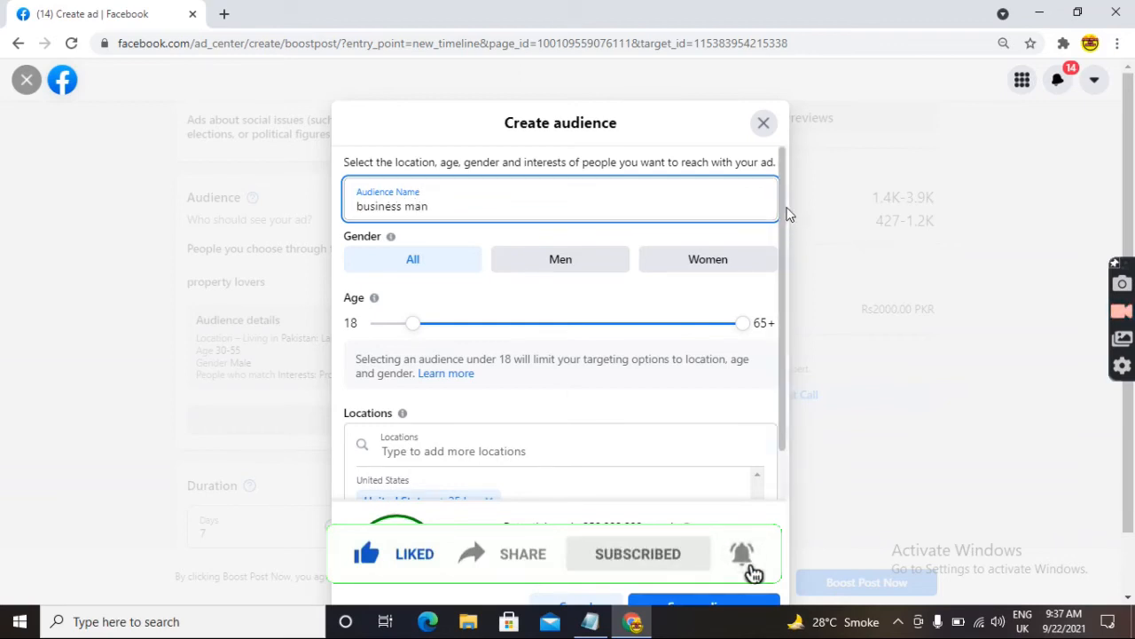
scroll(790, 215, down, 1)
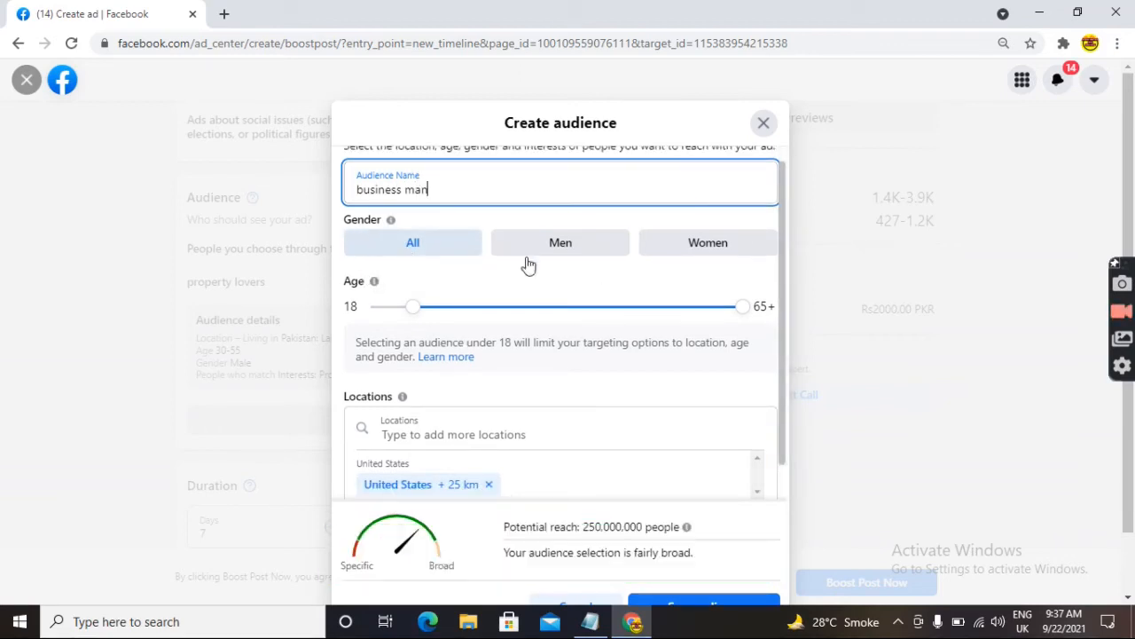
click(558, 243)
click(683, 249)
click(410, 243)
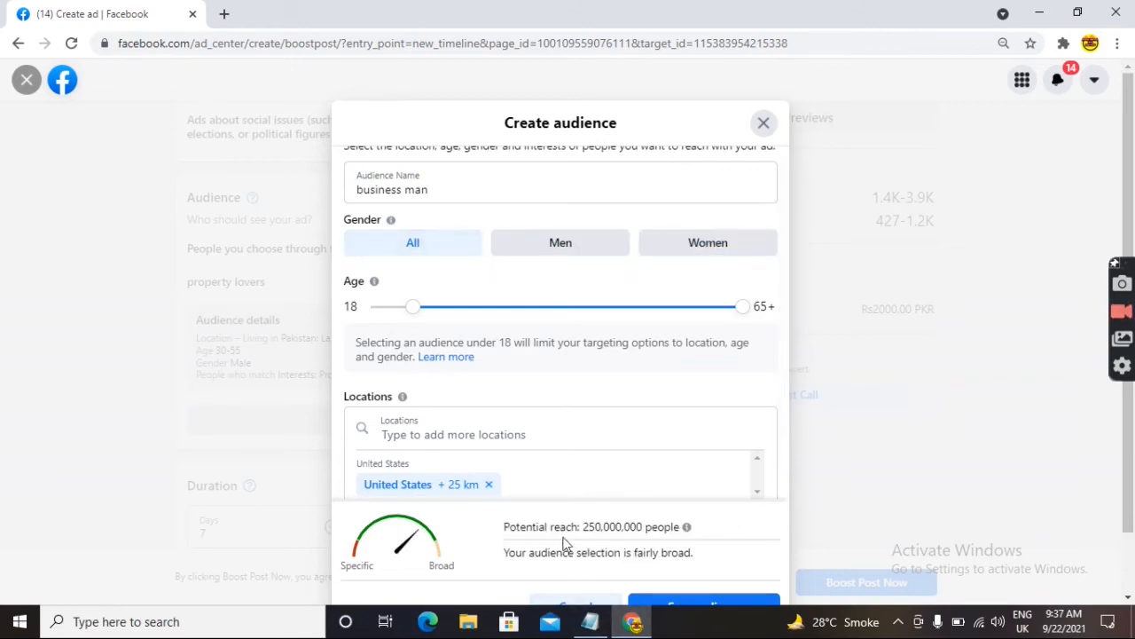
drag(584, 530, 653, 530)
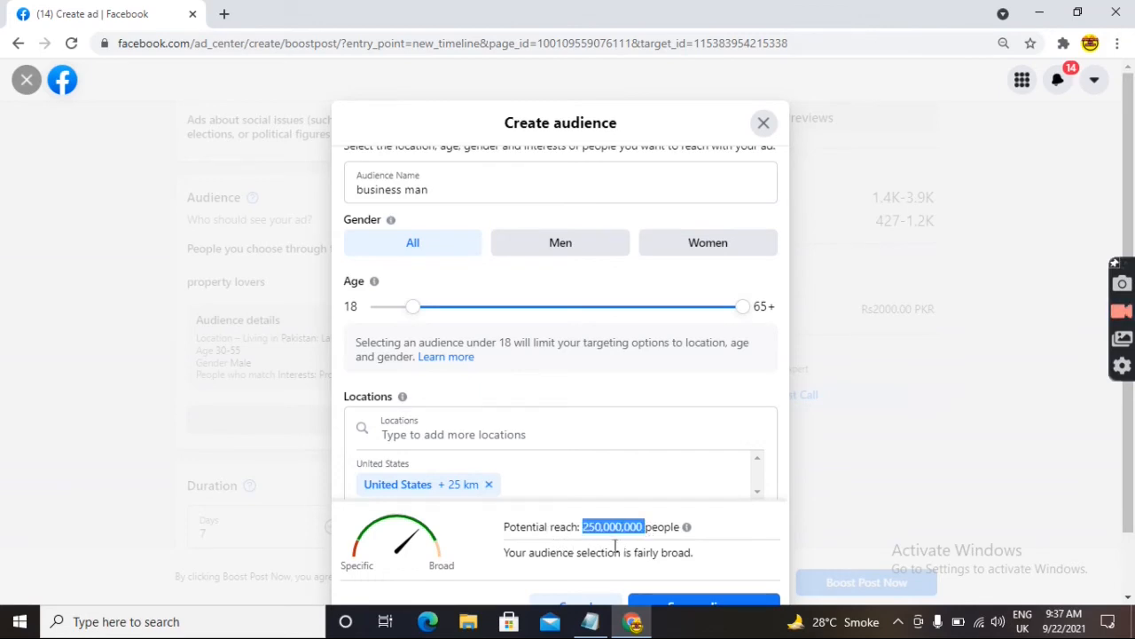
click(588, 545)
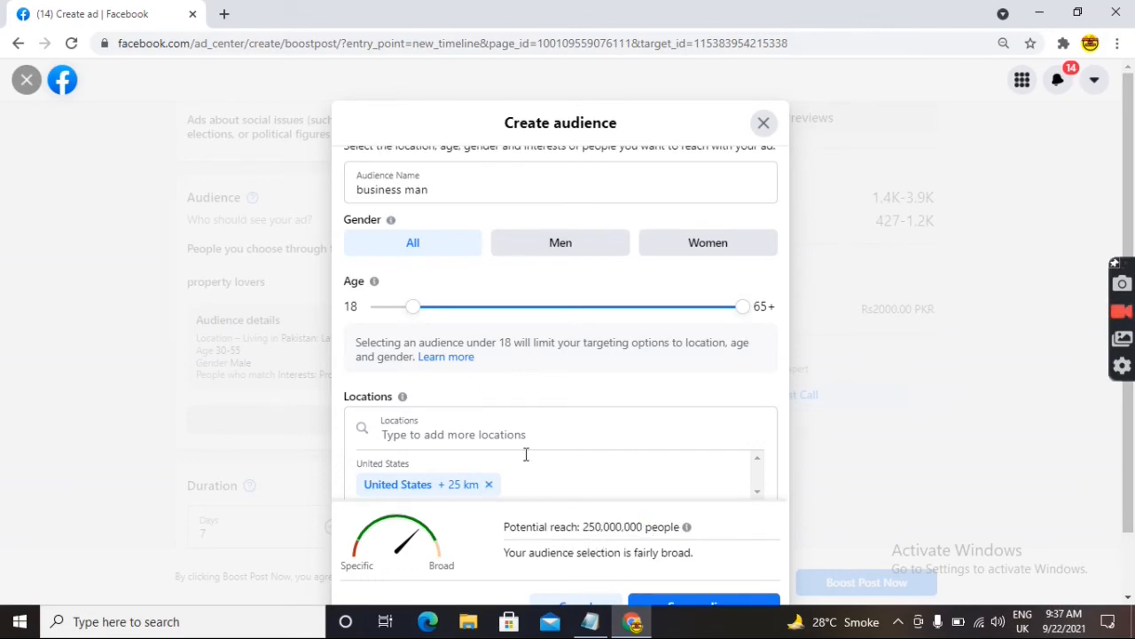
click(533, 241)
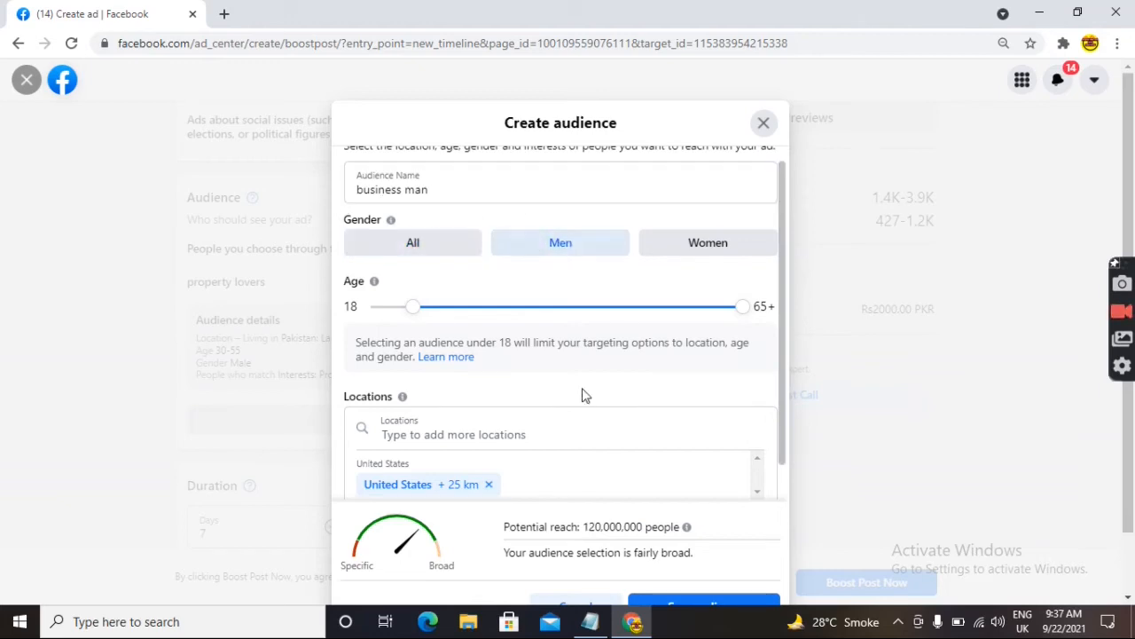
drag(584, 529, 644, 529)
click(702, 259)
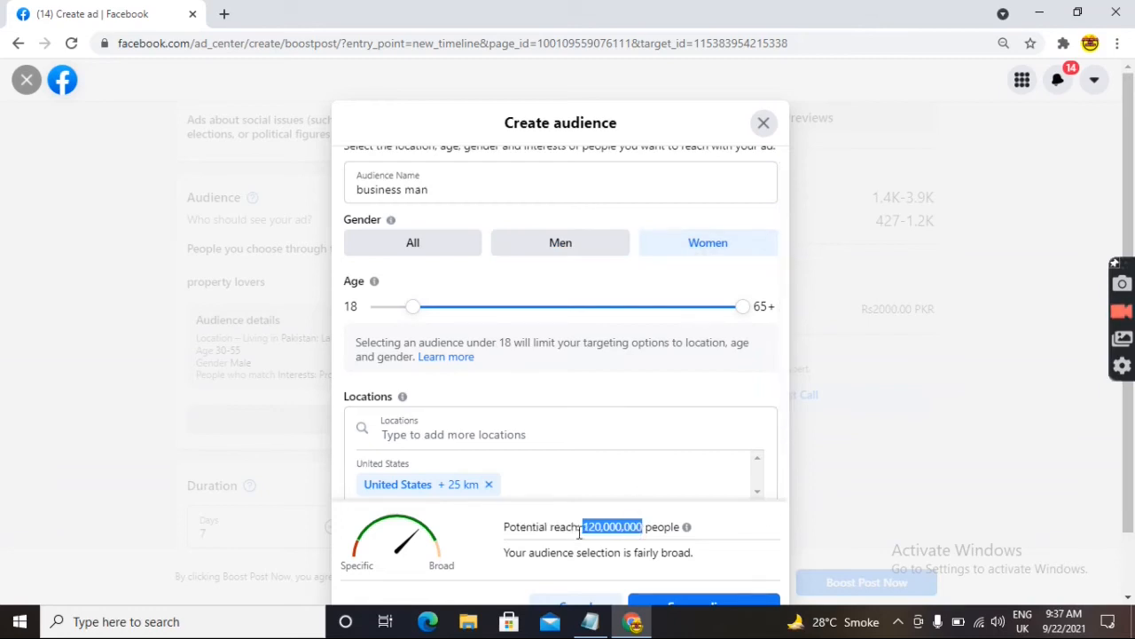
click(445, 242)
click(569, 250)
click(666, 260)
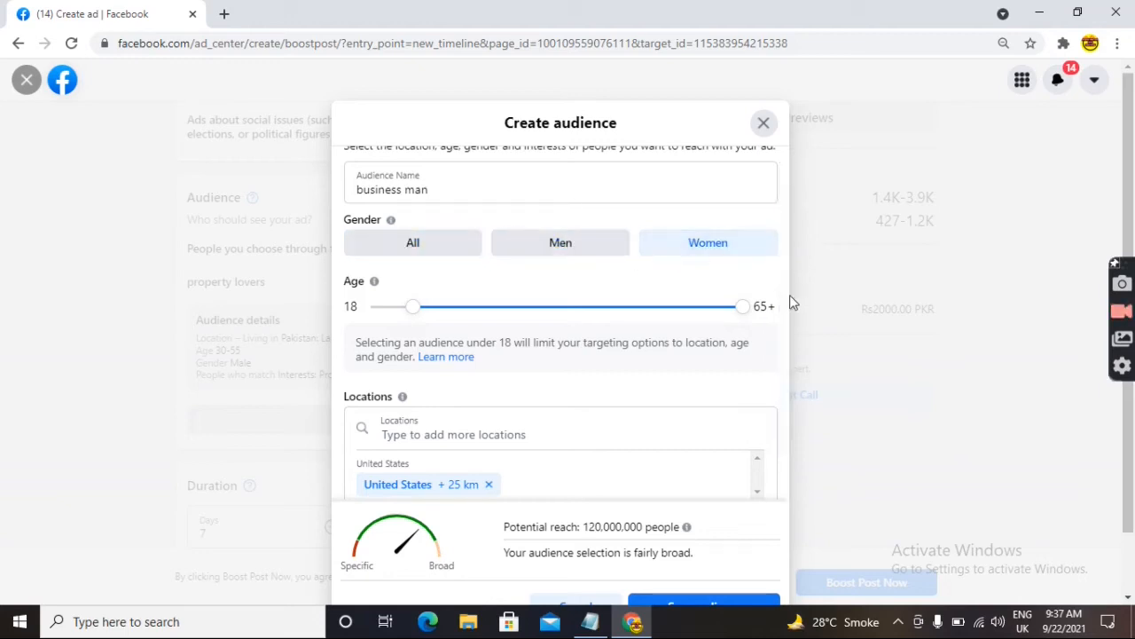
scroll(779, 306, down, 1)
drag(780, 305, 780, 339)
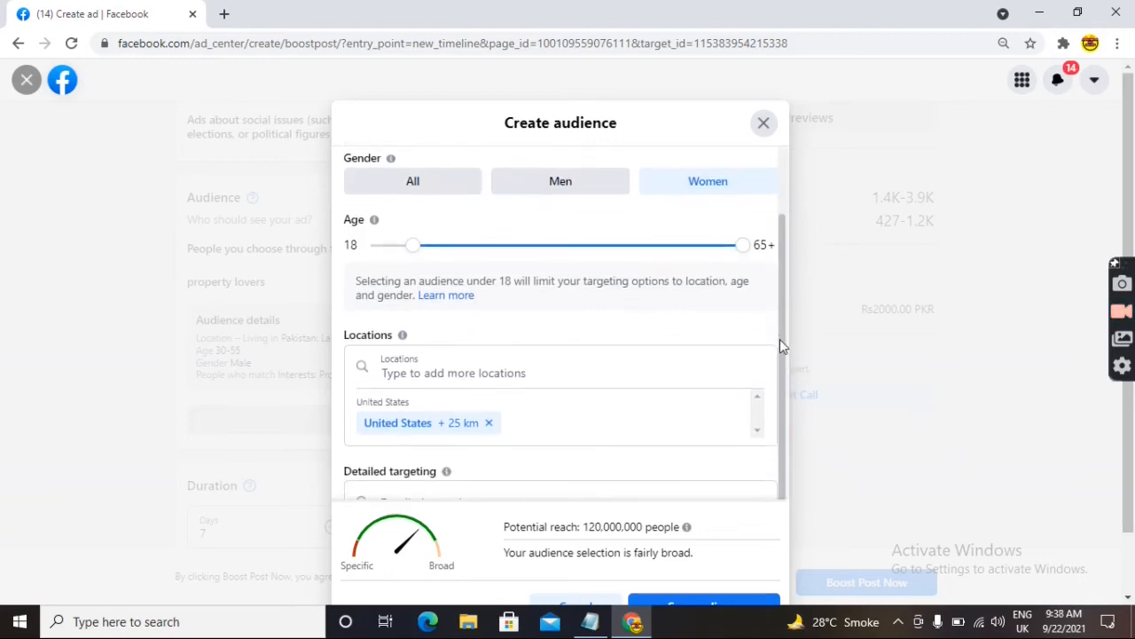
click(564, 183)
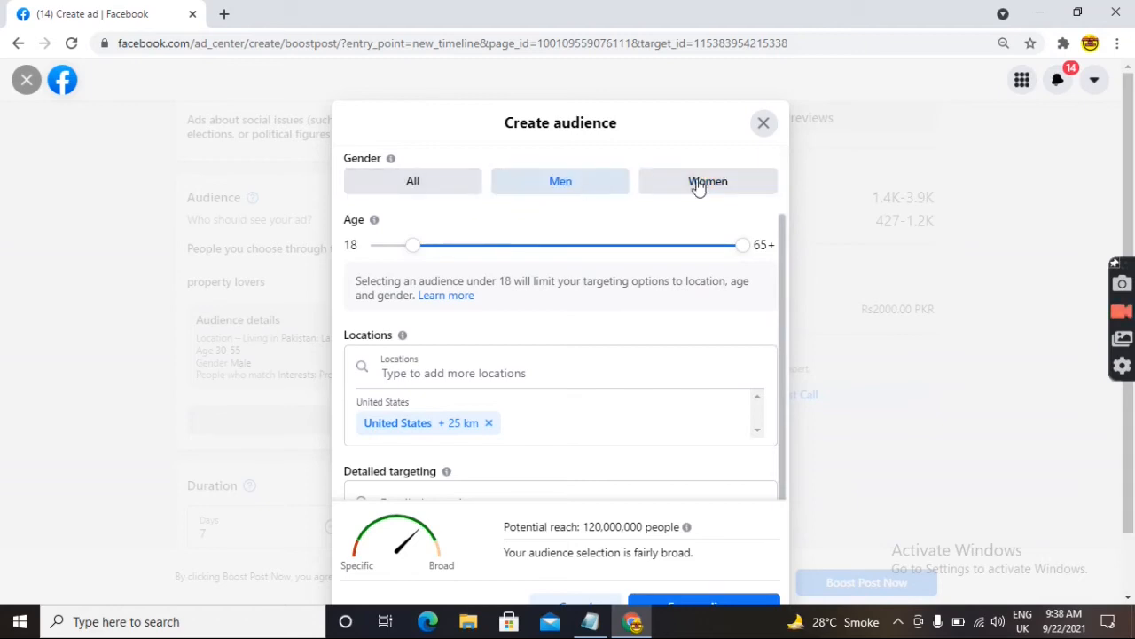
double_click(713, 189)
click(509, 183)
click(459, 185)
click(691, 181)
click(603, 186)
click(418, 188)
click(537, 187)
click(697, 185)
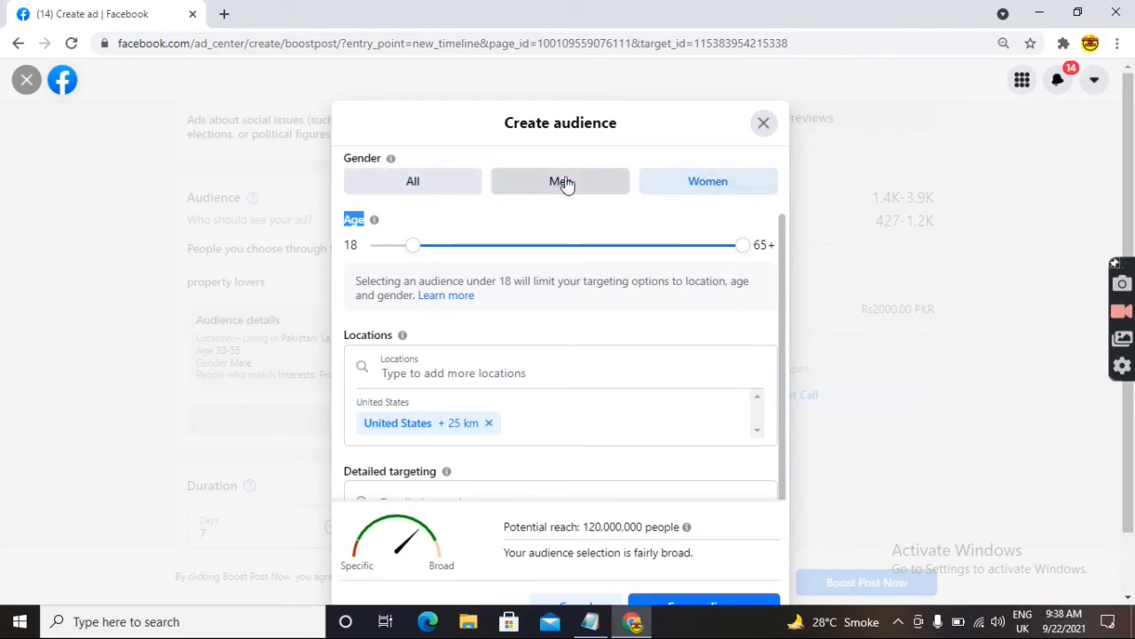
click(448, 181)
click(531, 193)
click(427, 189)
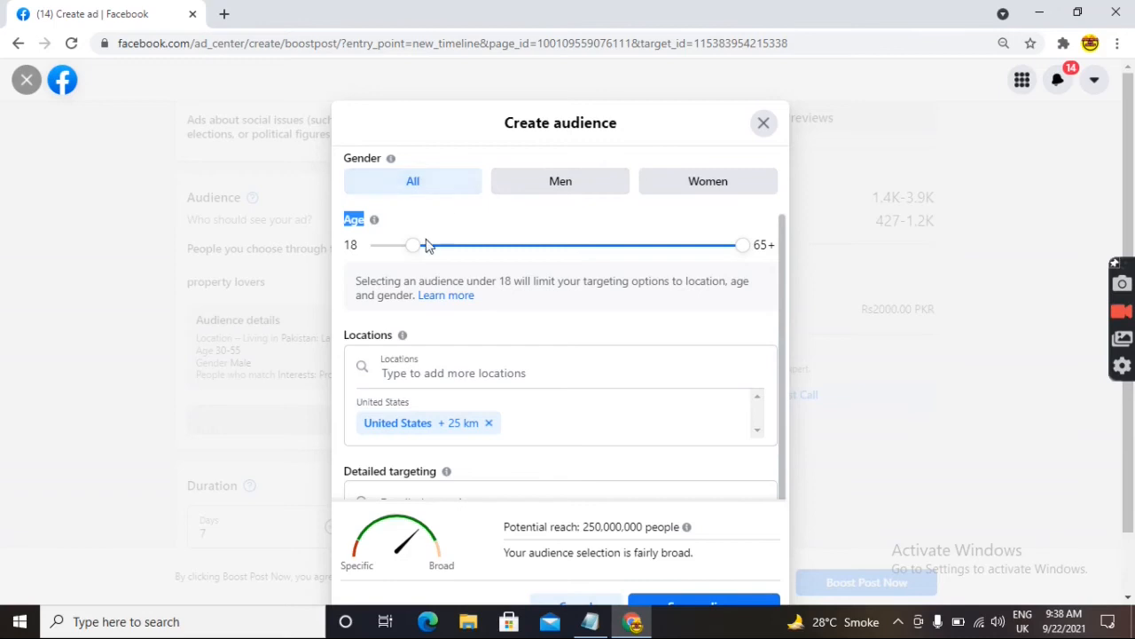
- Set the audience age range to 18–40, lowering potential reach to 150,000,000
mouse_move(411, 254)
mouse_down()
mouse_move(423, 253)
mouse_move(396, 256)
mouse_move(407, 254)
mouse_up()
drag(742, 251, 555, 259)
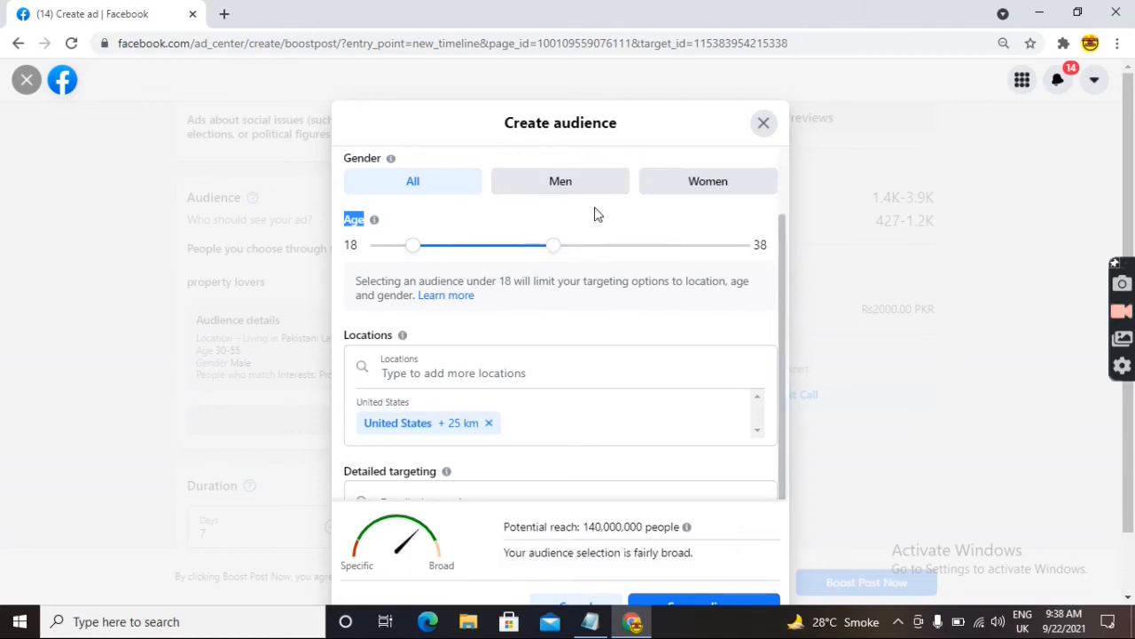
drag(557, 253, 569, 254)
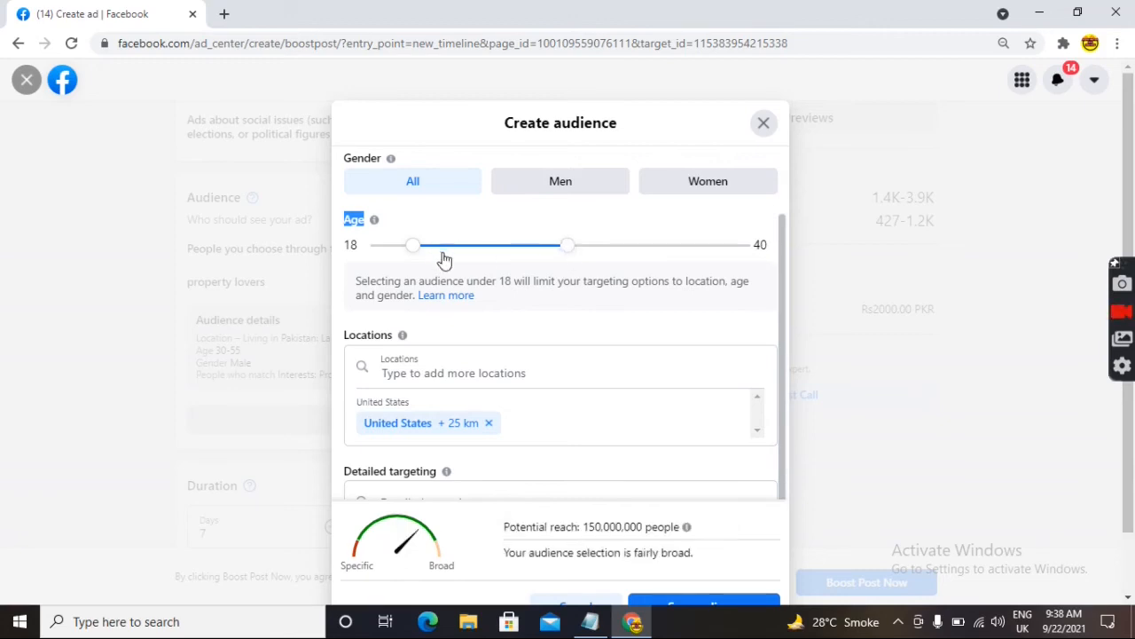
drag(584, 524, 650, 531)
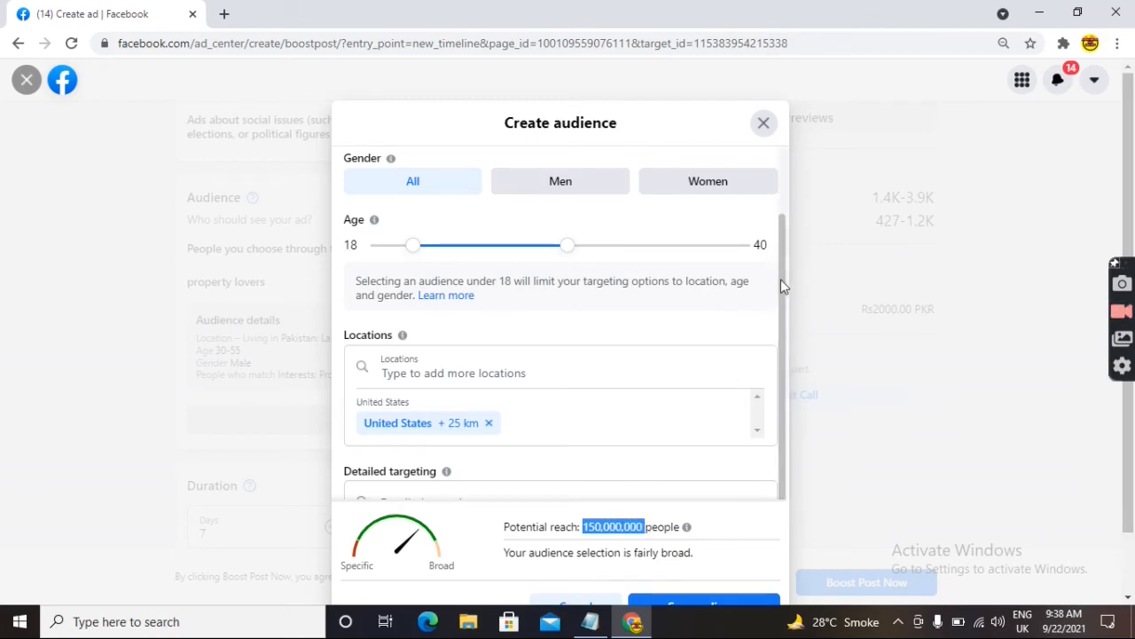
mouse_move(583, 253)
mouse_down()
mouse_move(768, 276)
mouse_move(736, 254)
mouse_move(588, 248)
mouse_move(576, 259)
mouse_up()
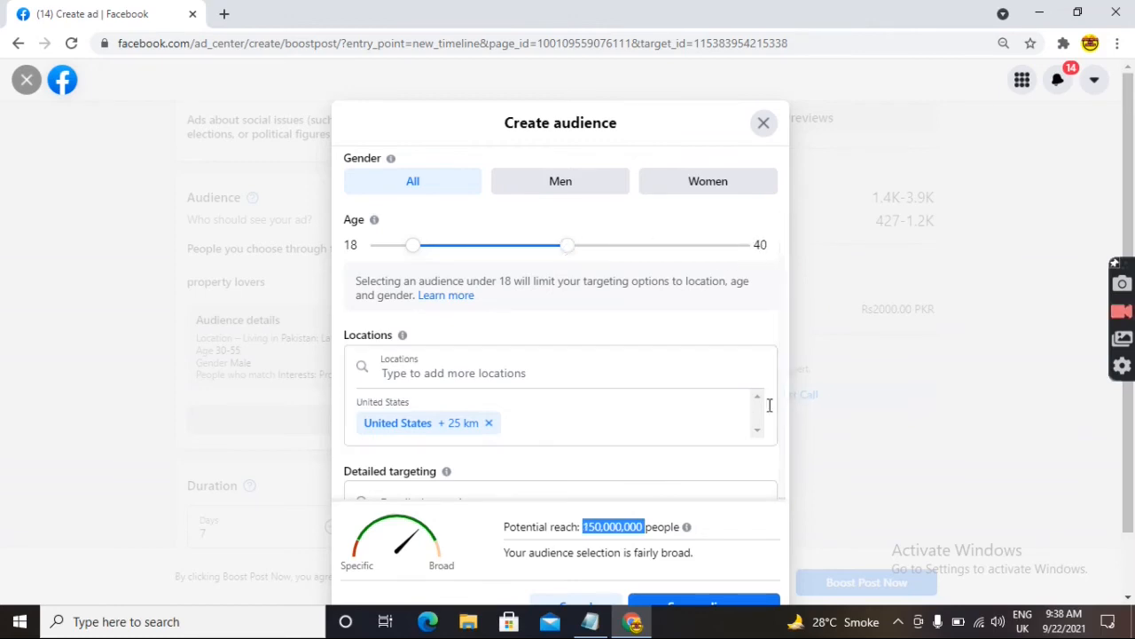
drag(557, 568, 551, 532)
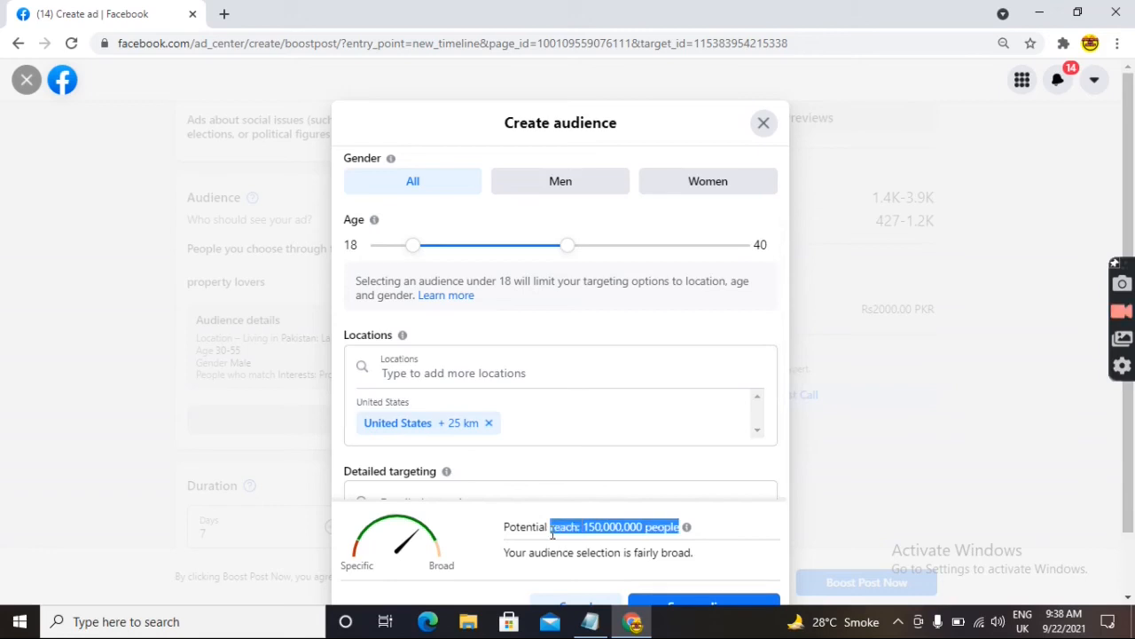
click(634, 523)
drag(779, 356, 782, 379)
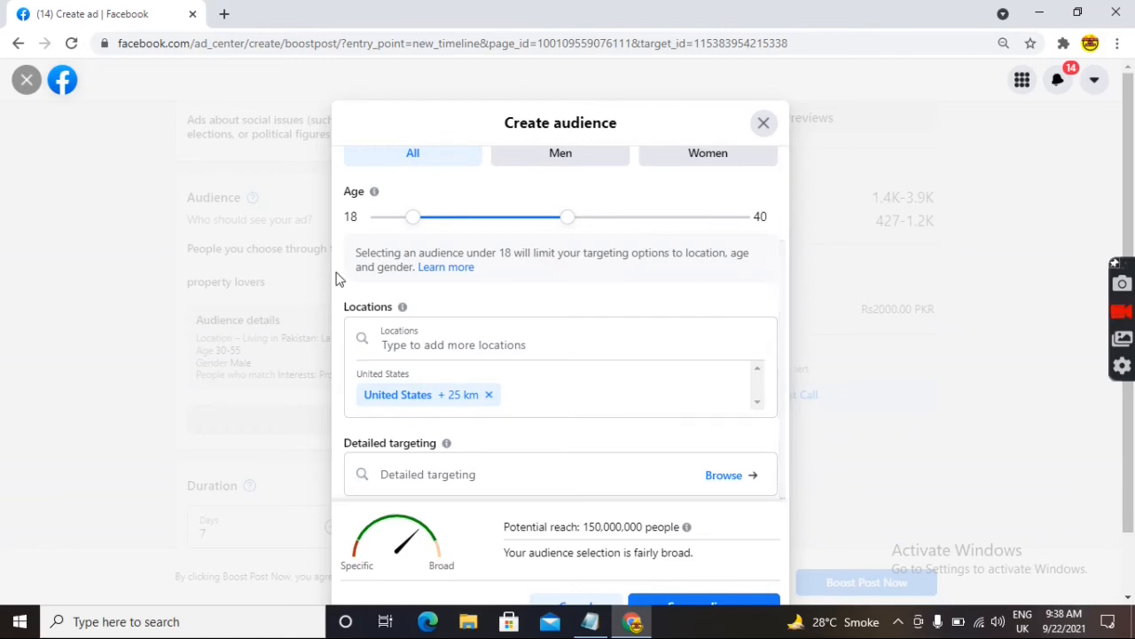
- Search 'punjab' and add Punjab, Pakistan as a target location
click(509, 344)
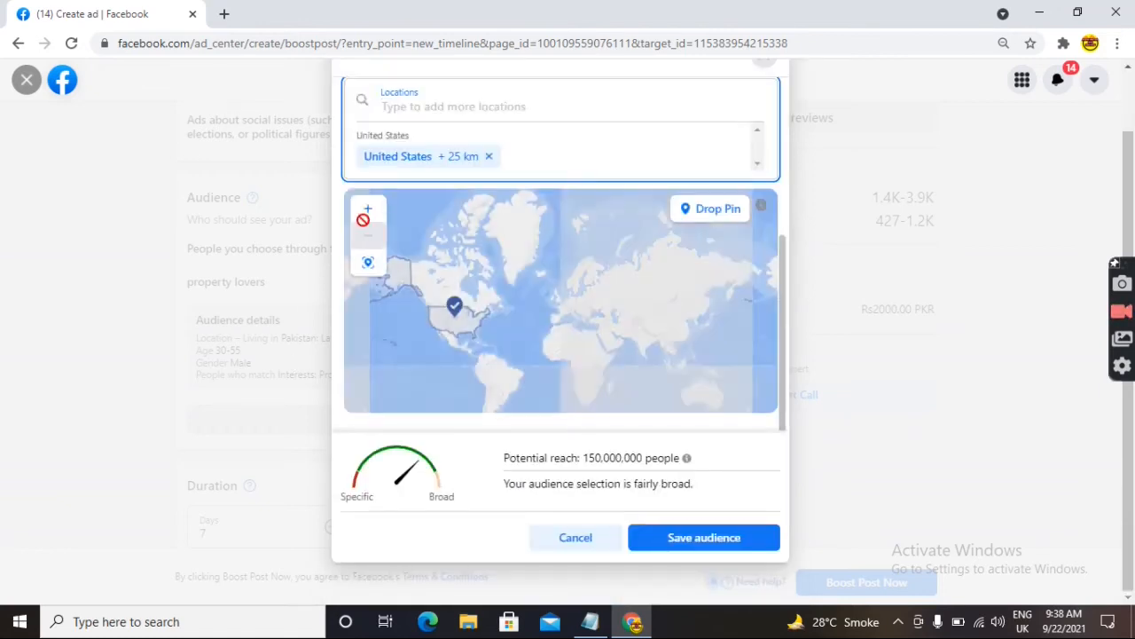
click(428, 110)
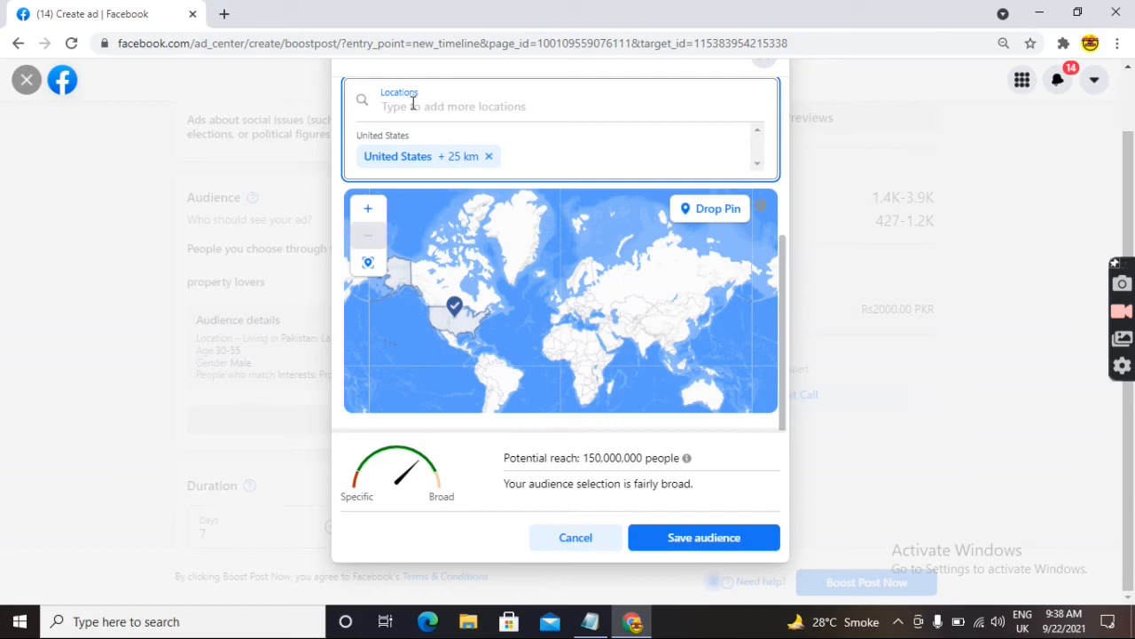
text(pu)
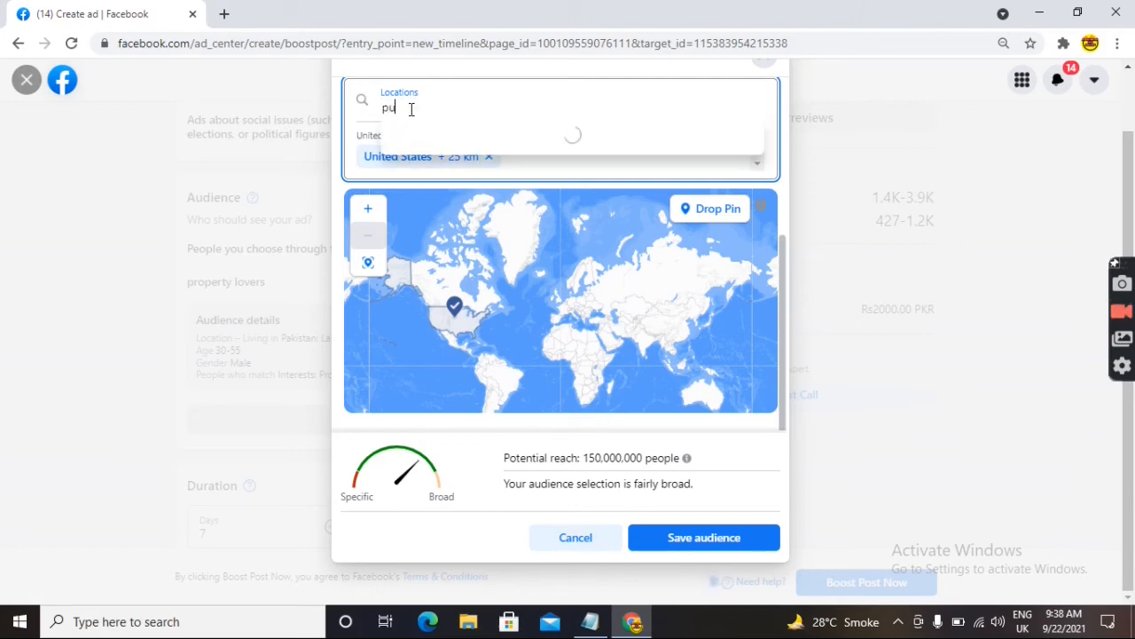
text(njab)
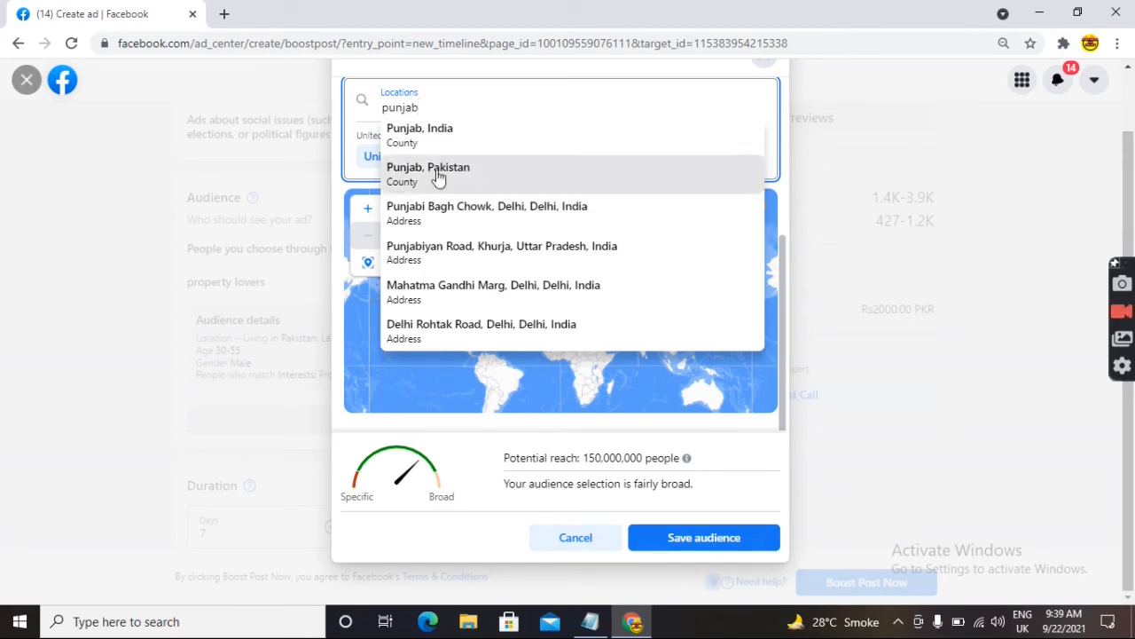
click(468, 169)
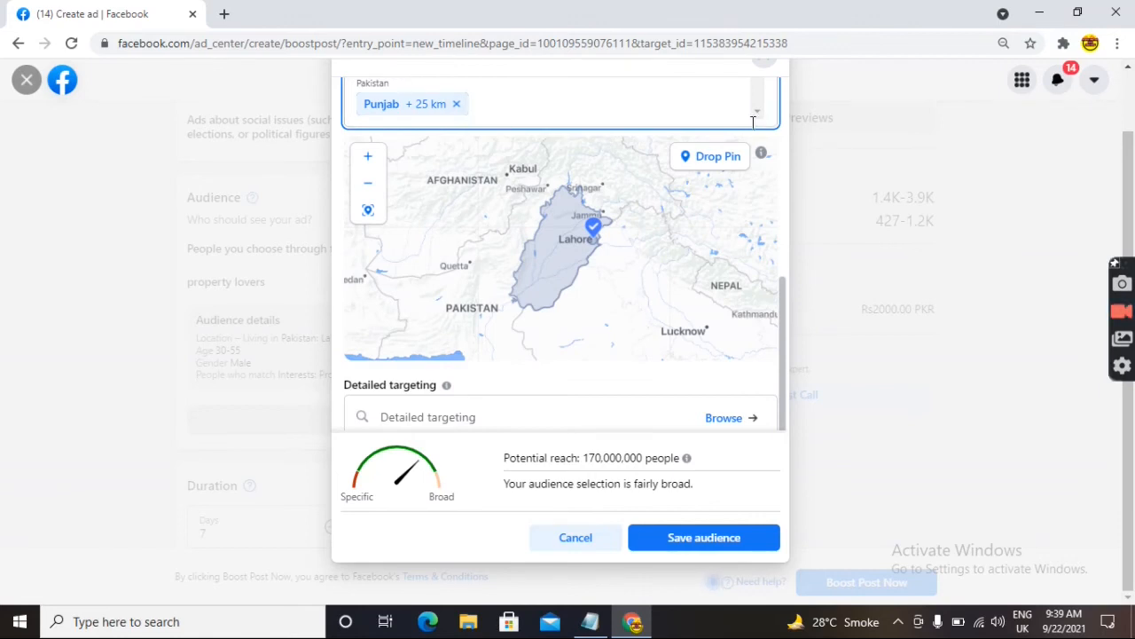
drag(783, 303, 791, 263)
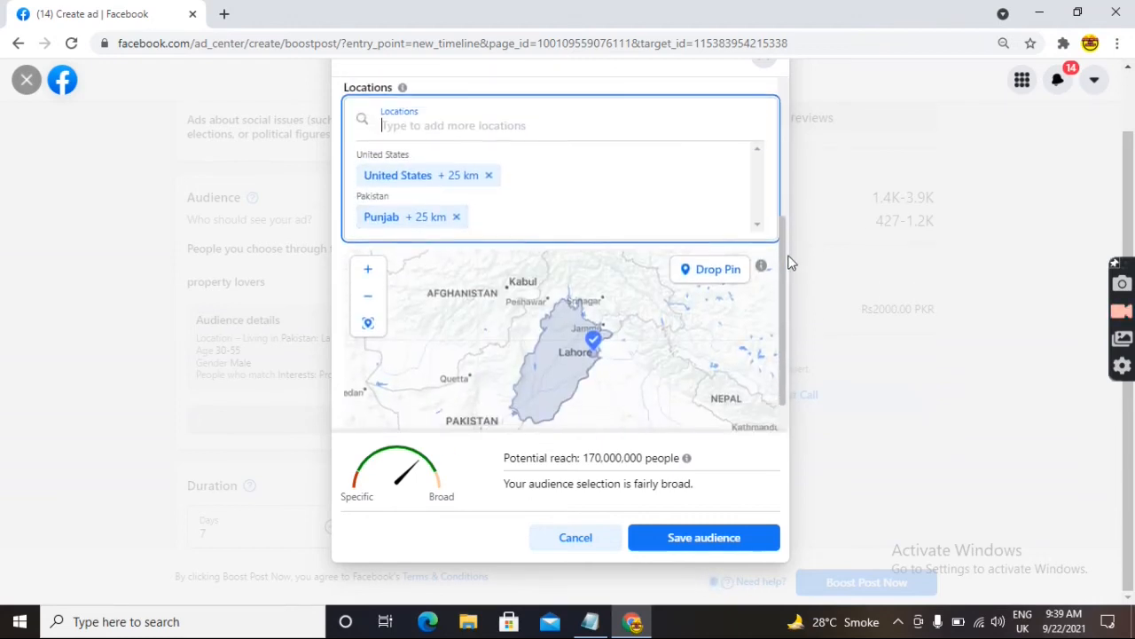
- Remove United States from the locations, leaving 22,000,000 potential reach
click(490, 169)
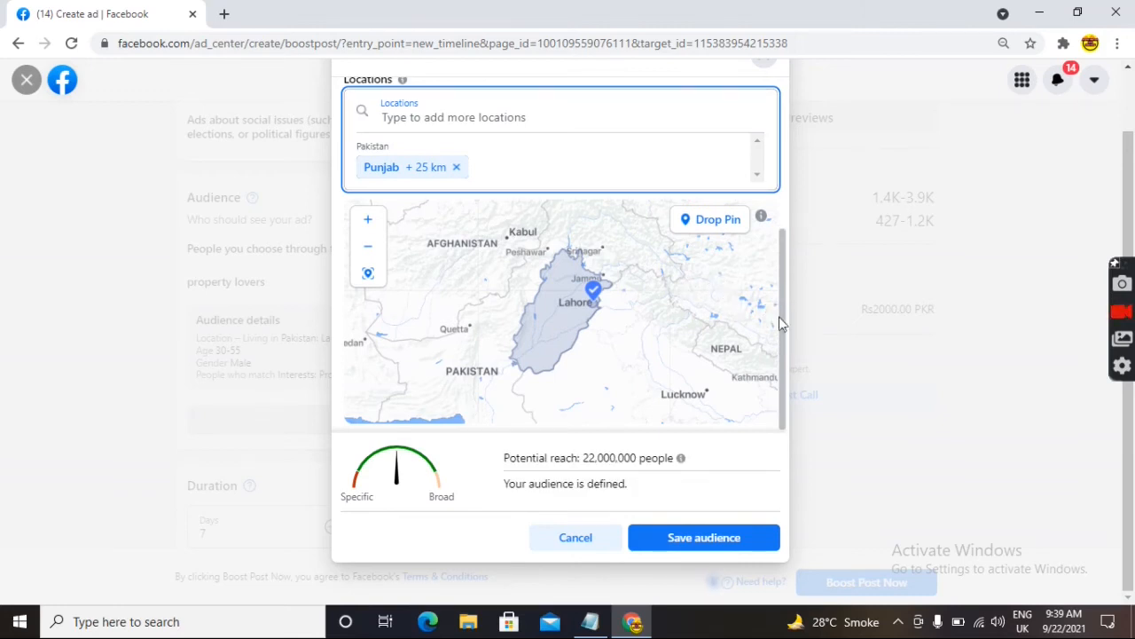
drag(784, 325, 793, 401)
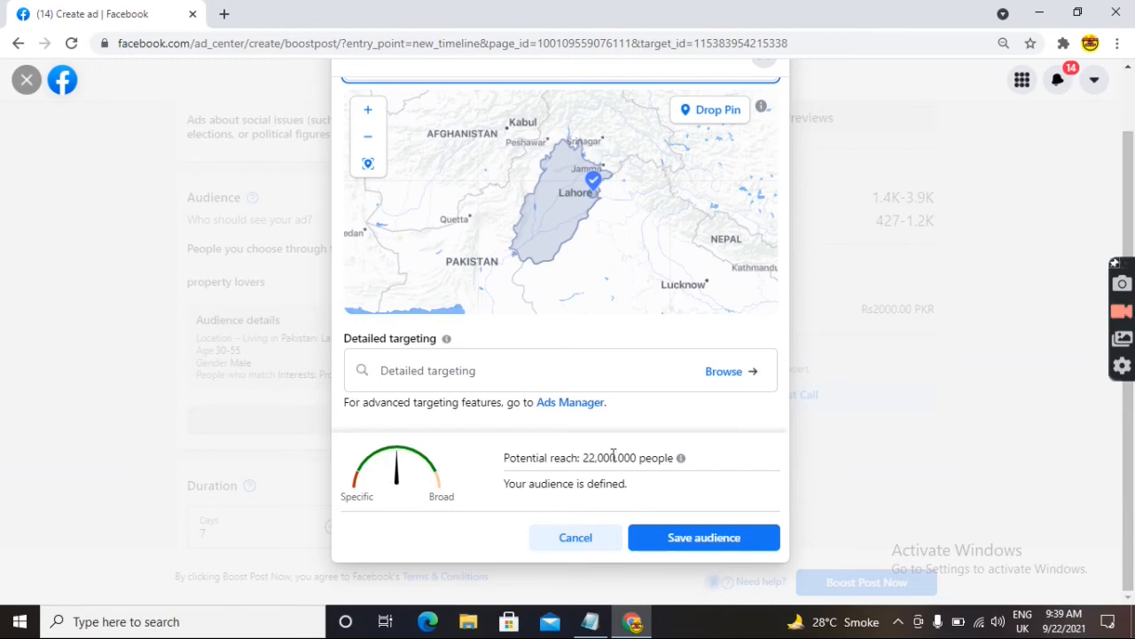
drag(633, 455, 576, 460)
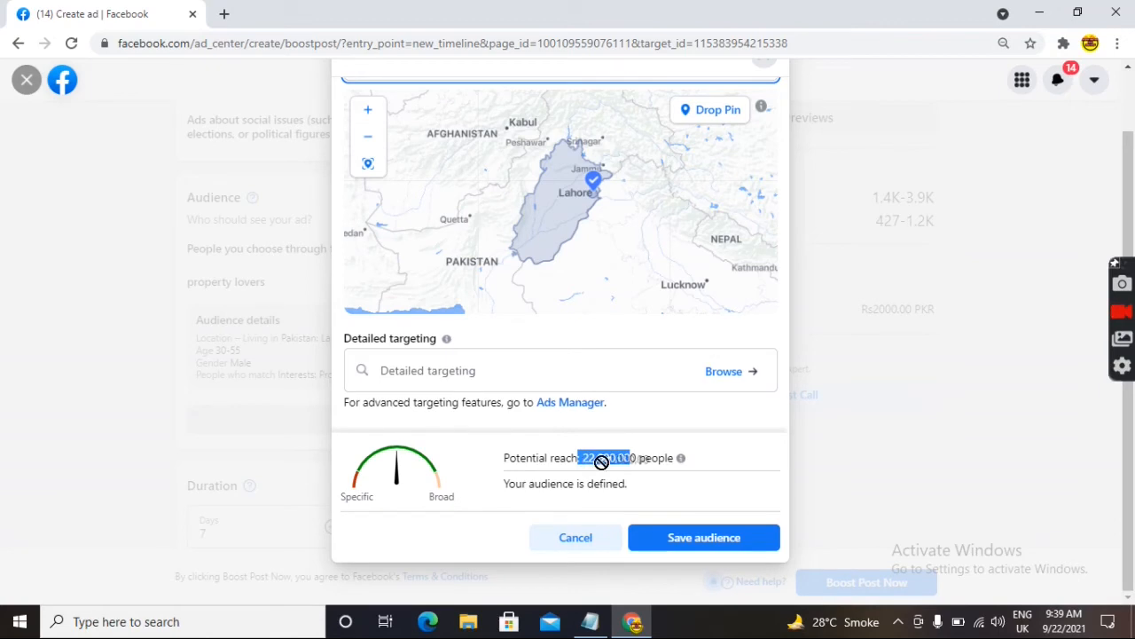
click(648, 487)
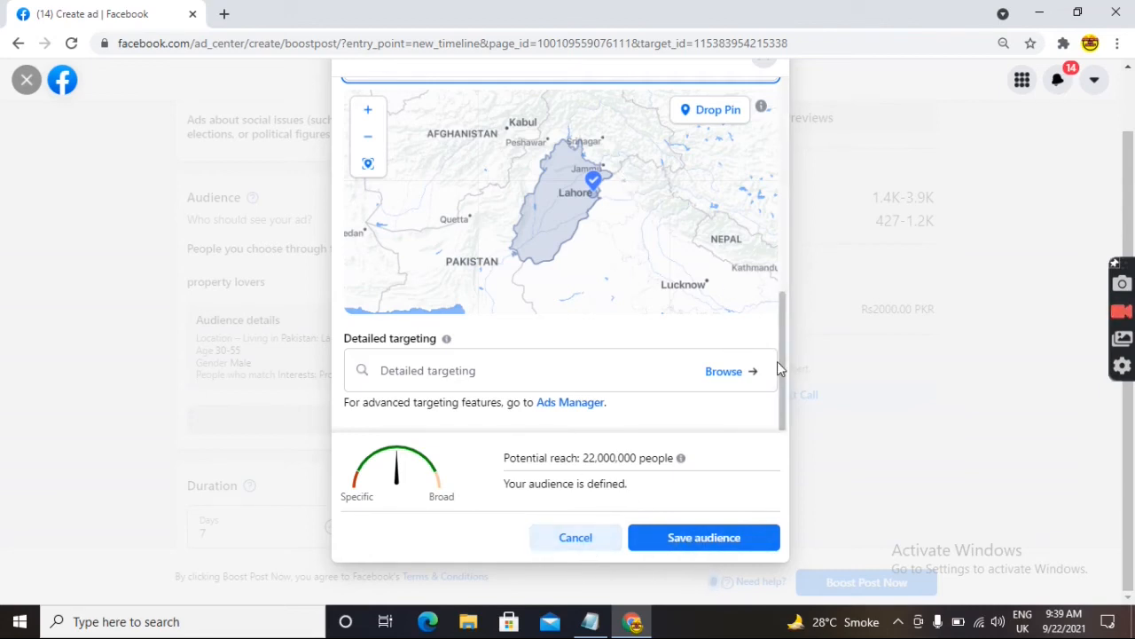
drag(784, 392, 782, 374)
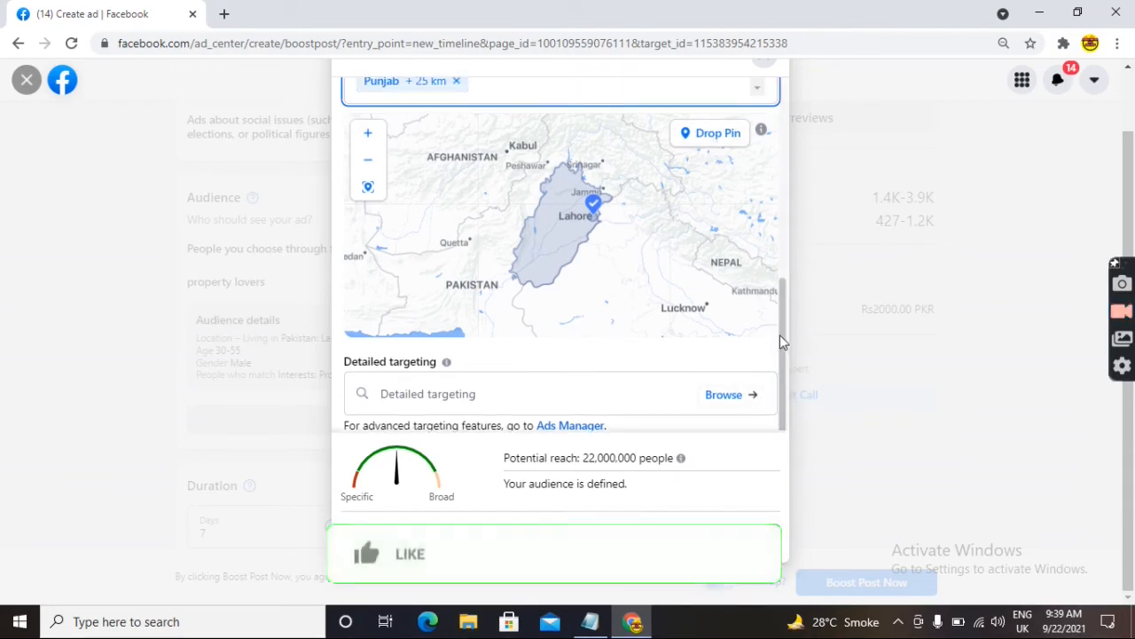
drag(783, 338, 760, 163)
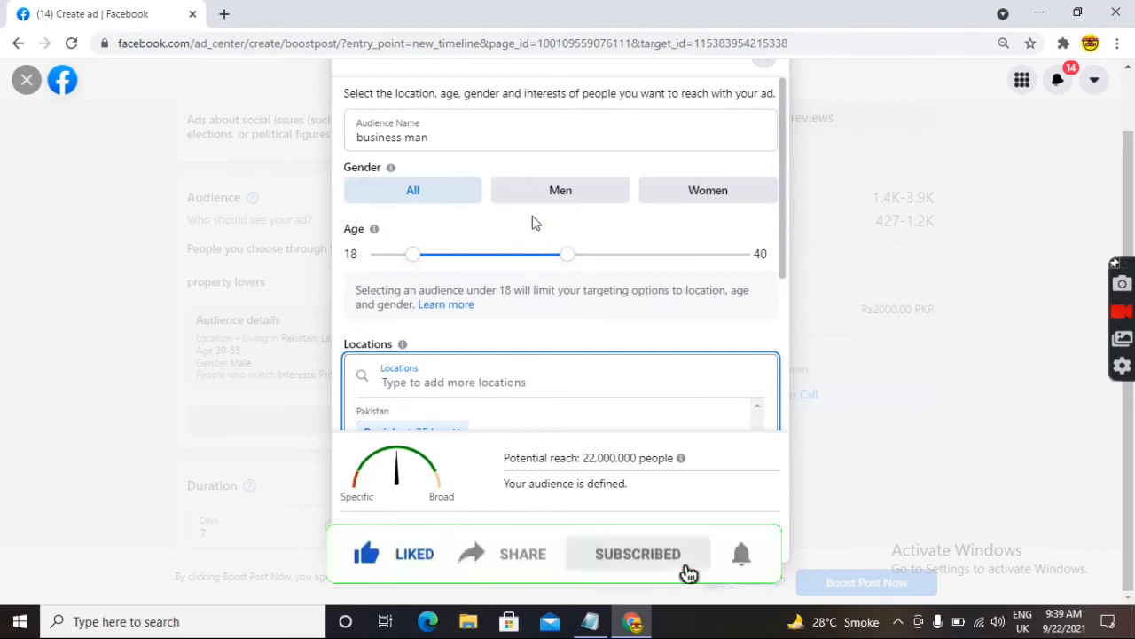
scroll(784, 267, down, 5)
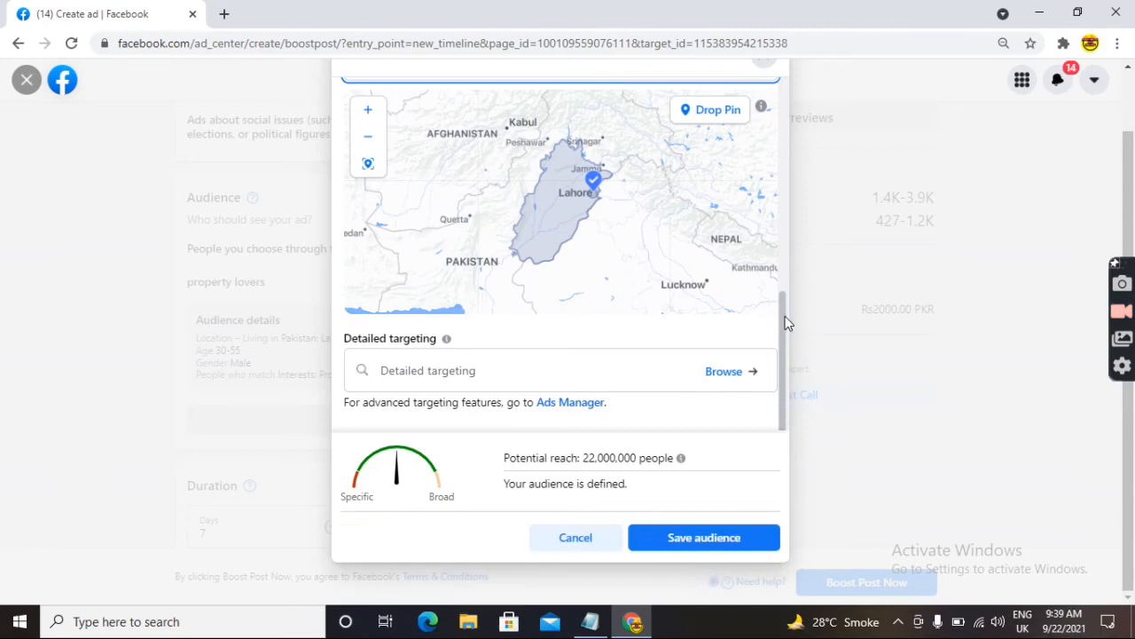
- Add the Property finder interest to detailed targeting and save the audience
click(429, 370)
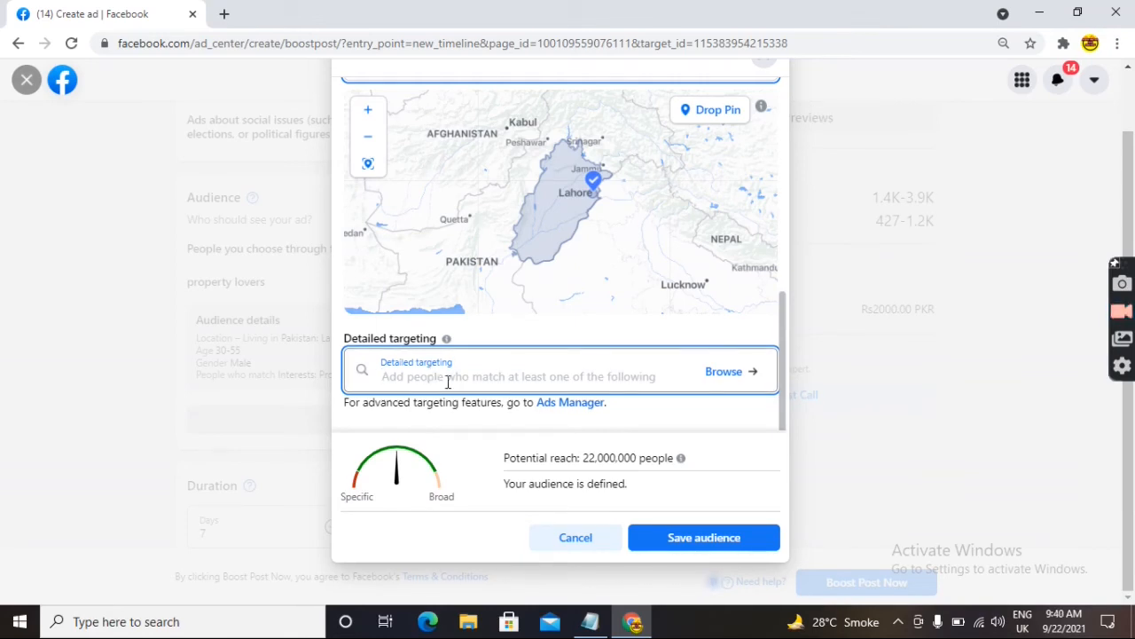
text(p)
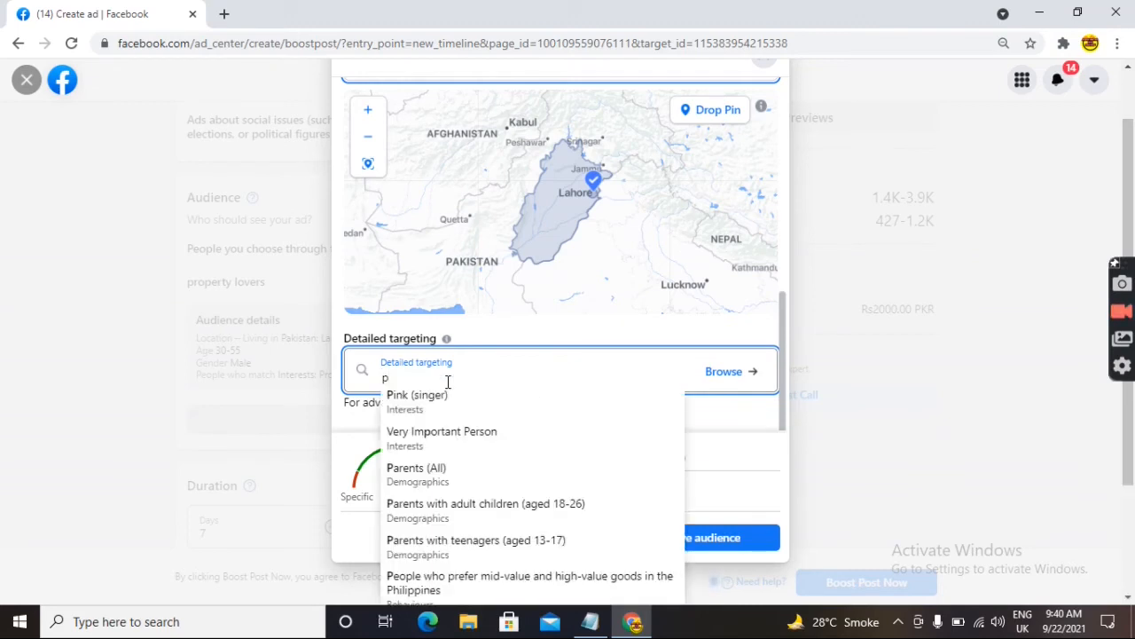
text(ro)
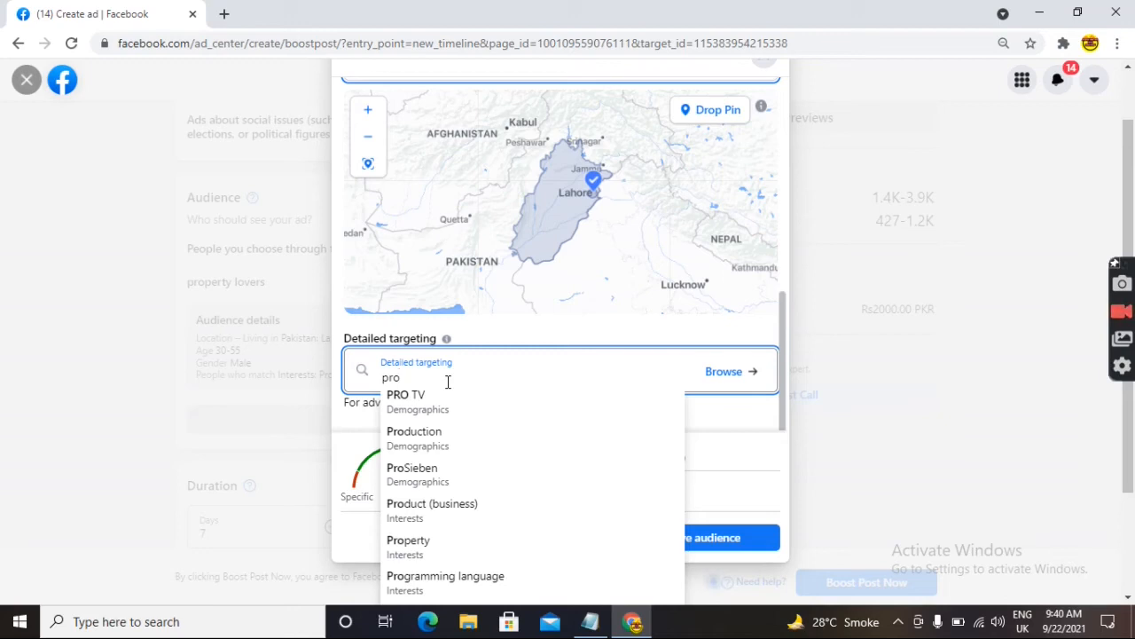
text(per)
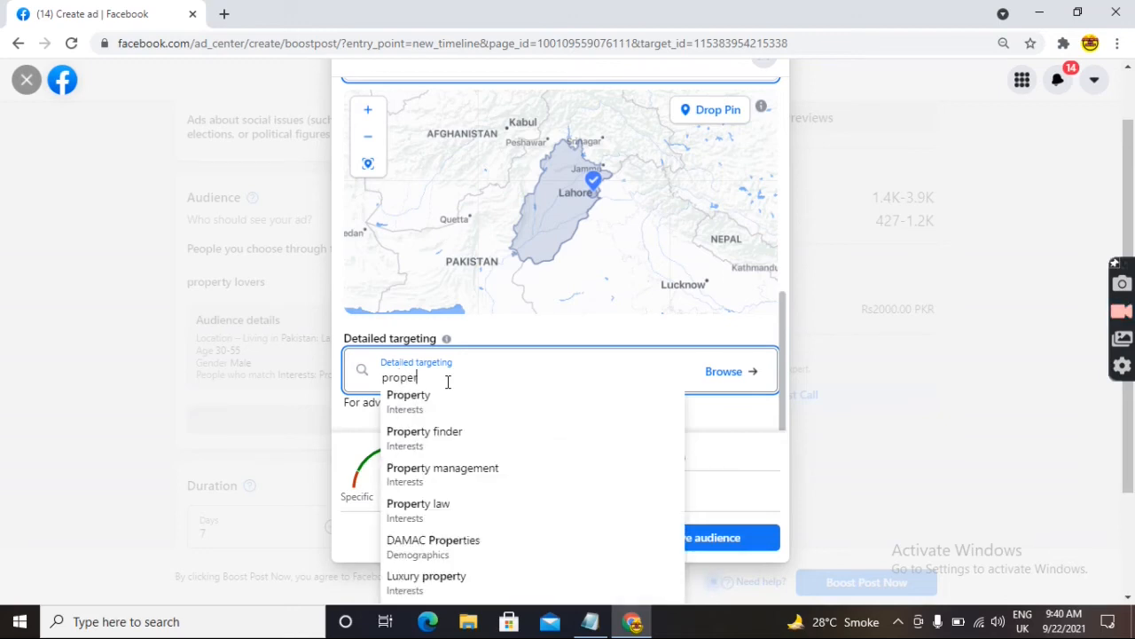
click(417, 444)
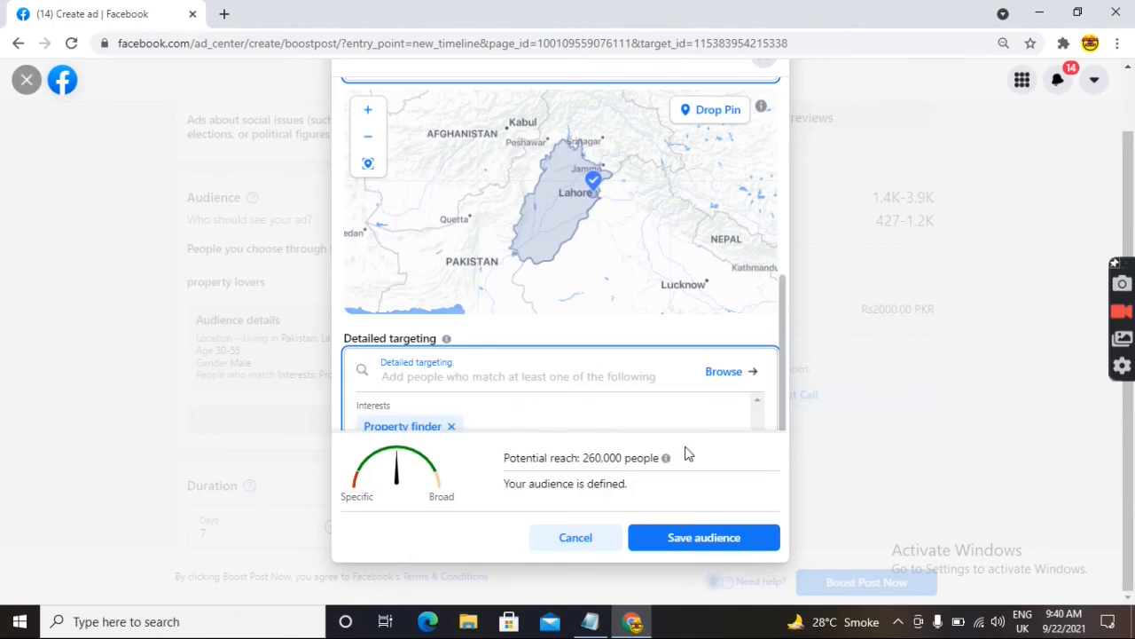
scroll(780, 364, down, 1)
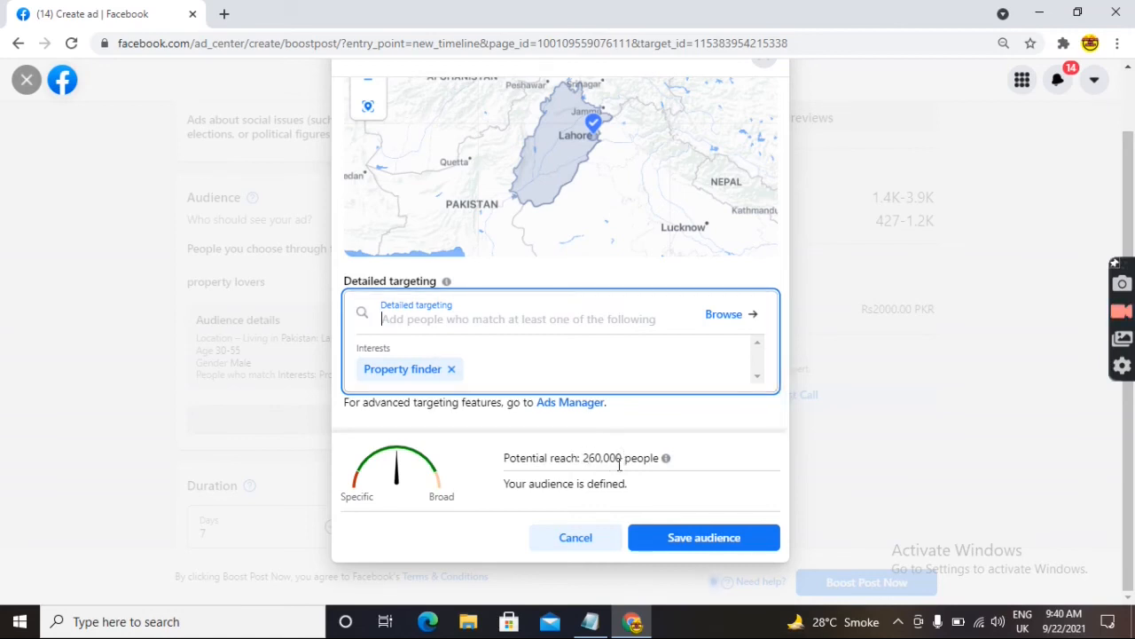
drag(625, 459, 580, 469)
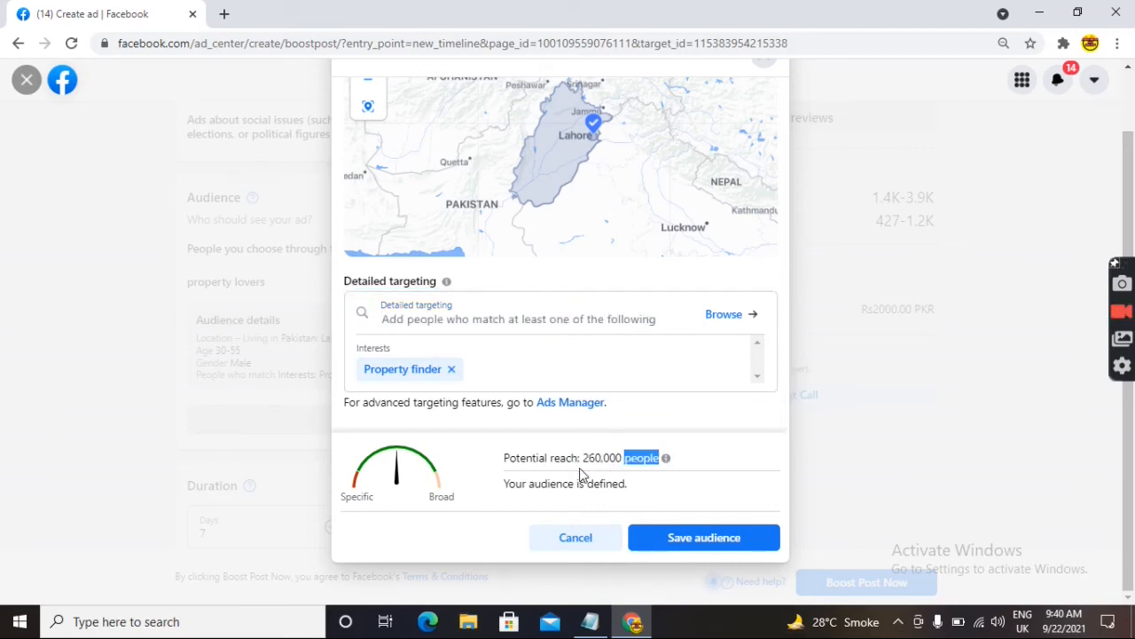
click(589, 472)
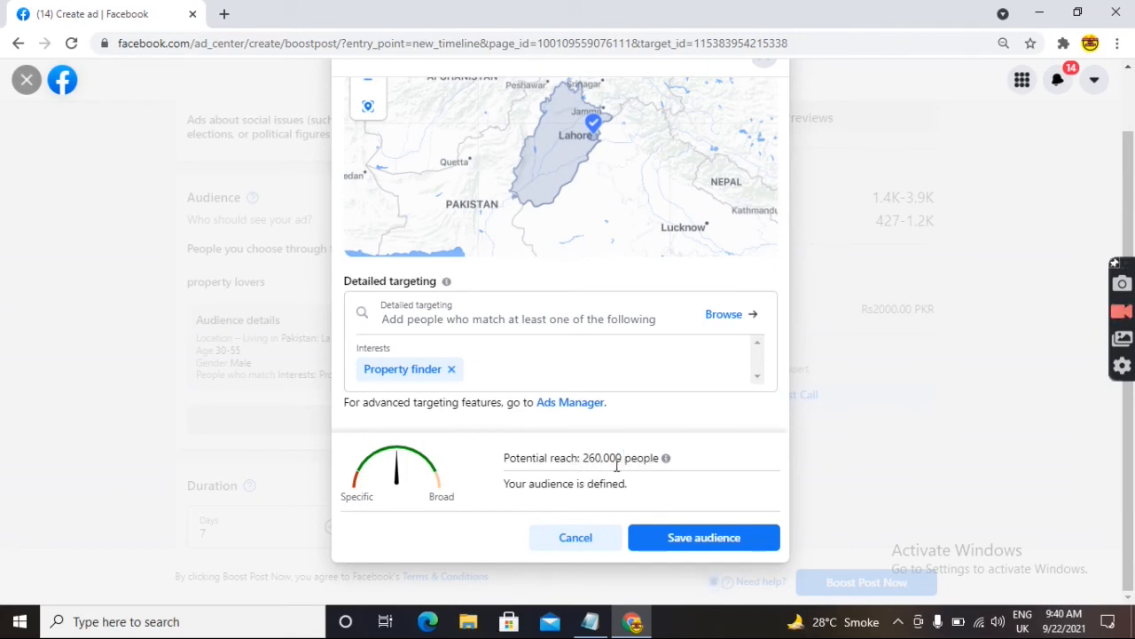
click(680, 537)
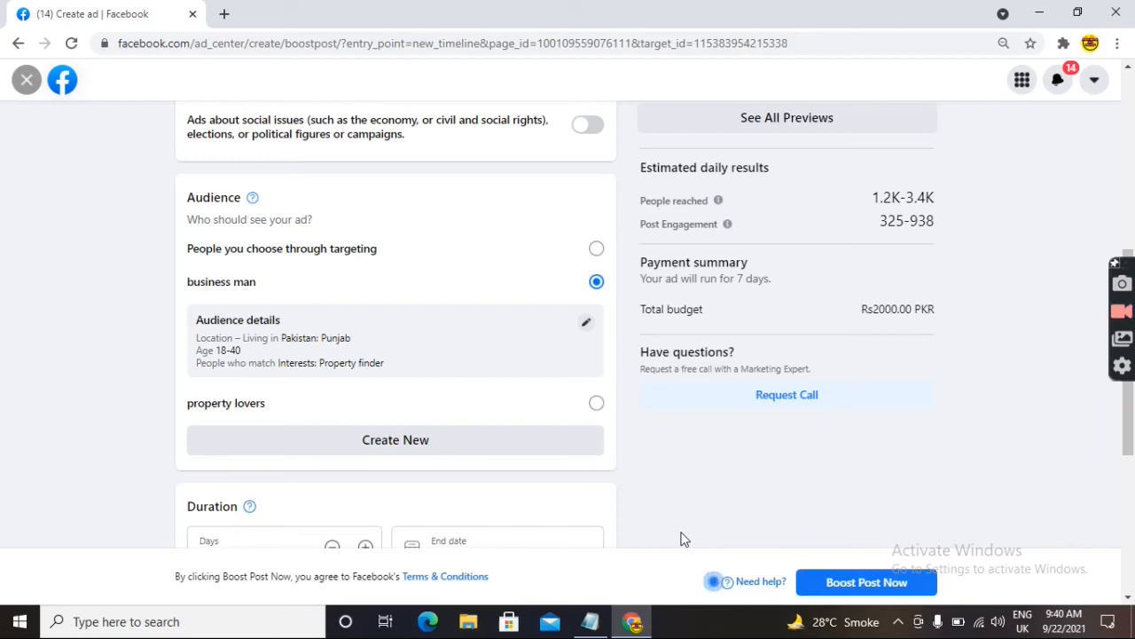
- Scroll to Duration and try the Days buttons, ending back at 7 days
drag(1132, 429, 1132, 528)
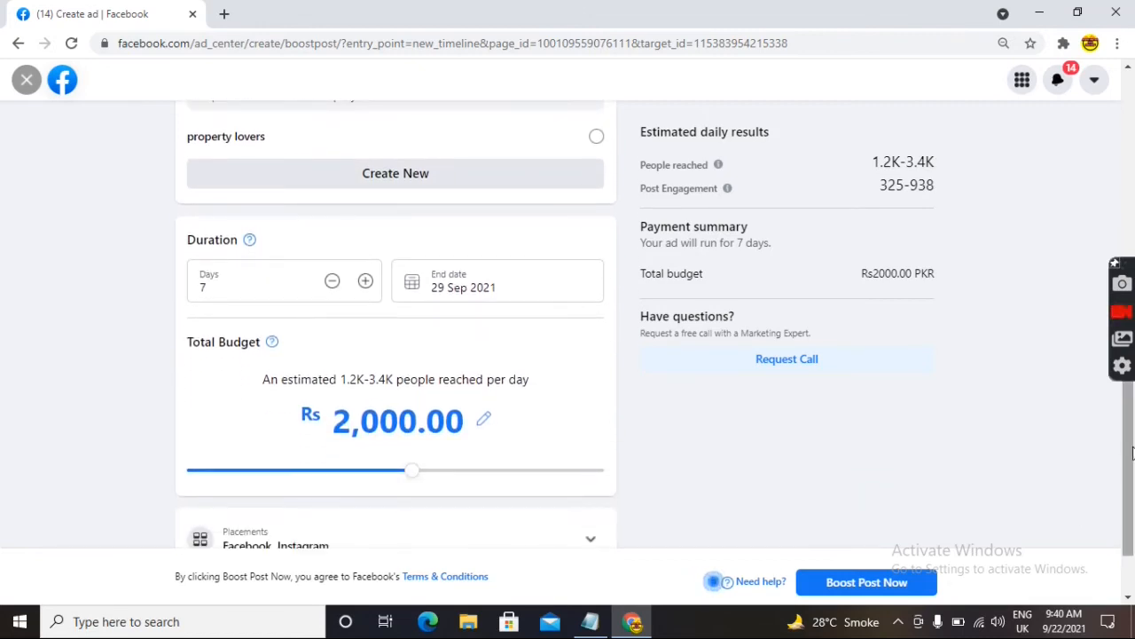
drag(1131, 454, 1132, 494)
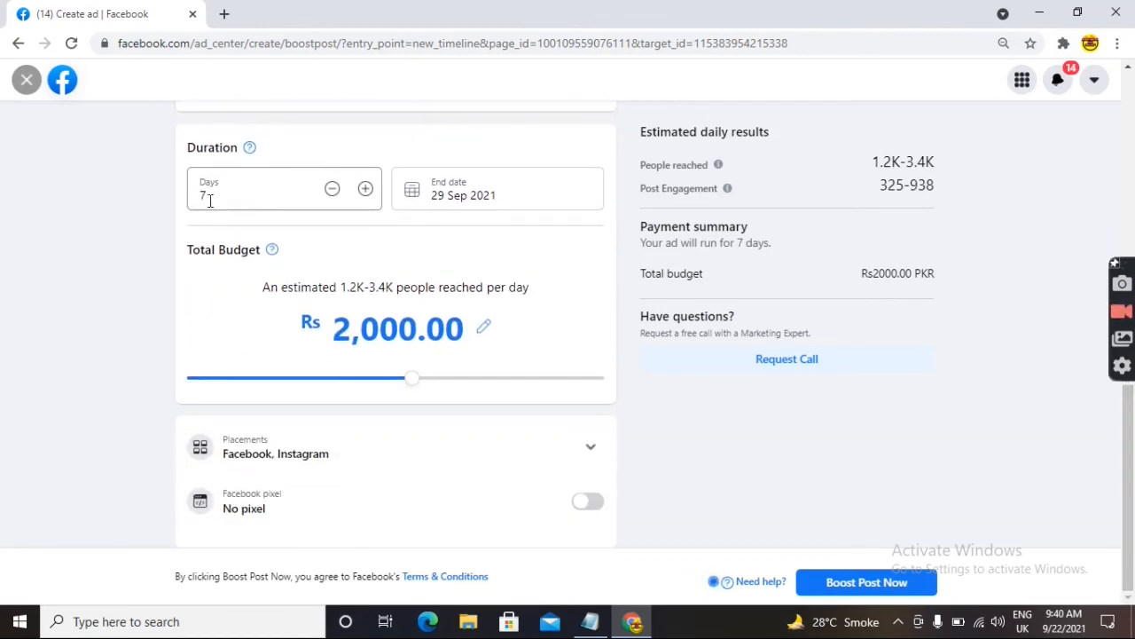
click(366, 189)
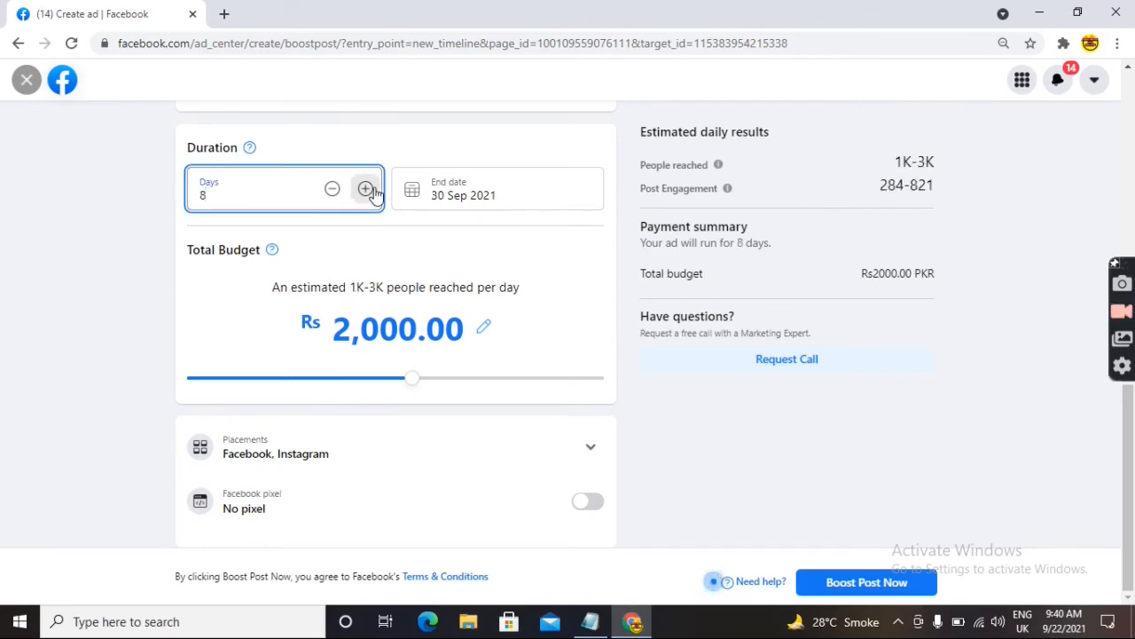
click(366, 189)
click(365, 189)
click(334, 189)
click(334, 188)
click(334, 189)
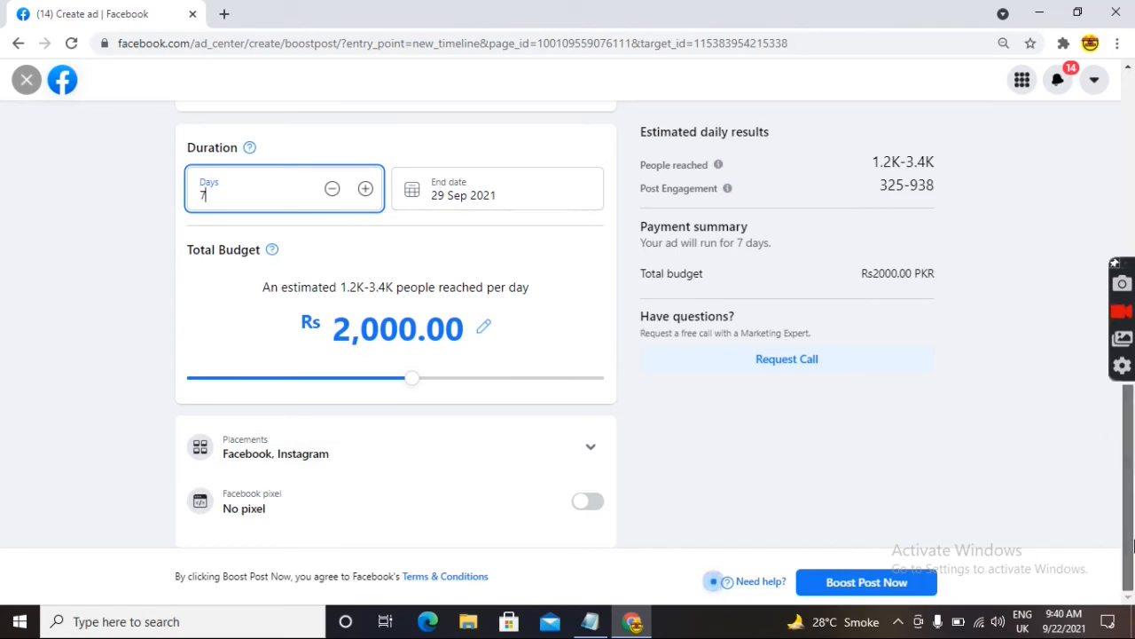
- Change the total budget to Rs 1,000 and cut the duration to 4 days
click(418, 330)
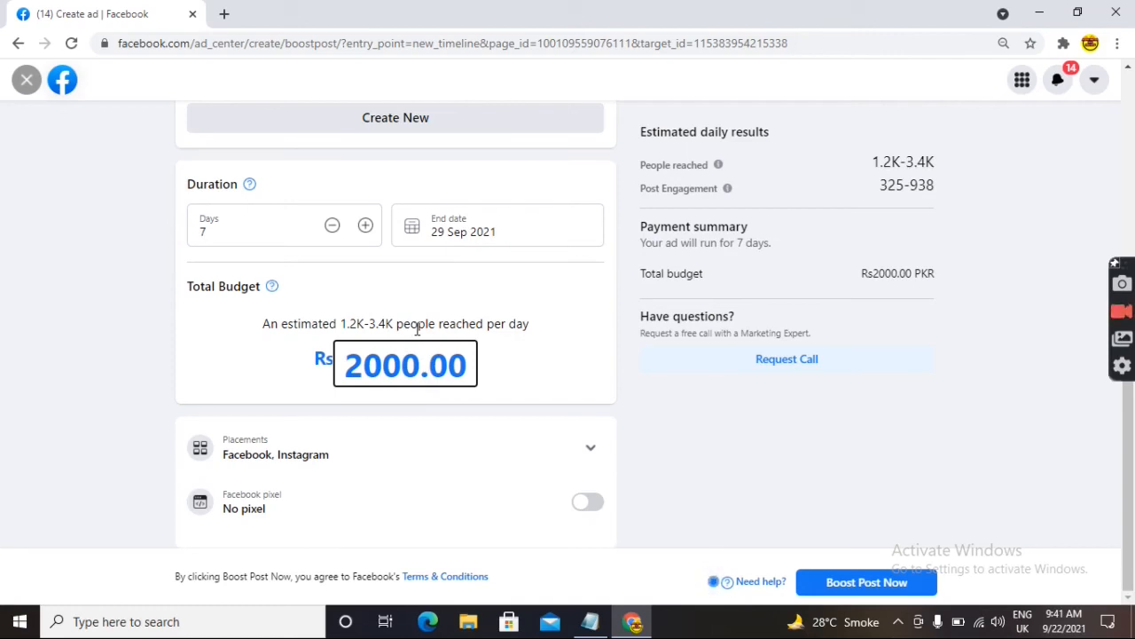
key(BackSpace)
key(BackSpace)
key(BackSpace)
key(BackSpace)
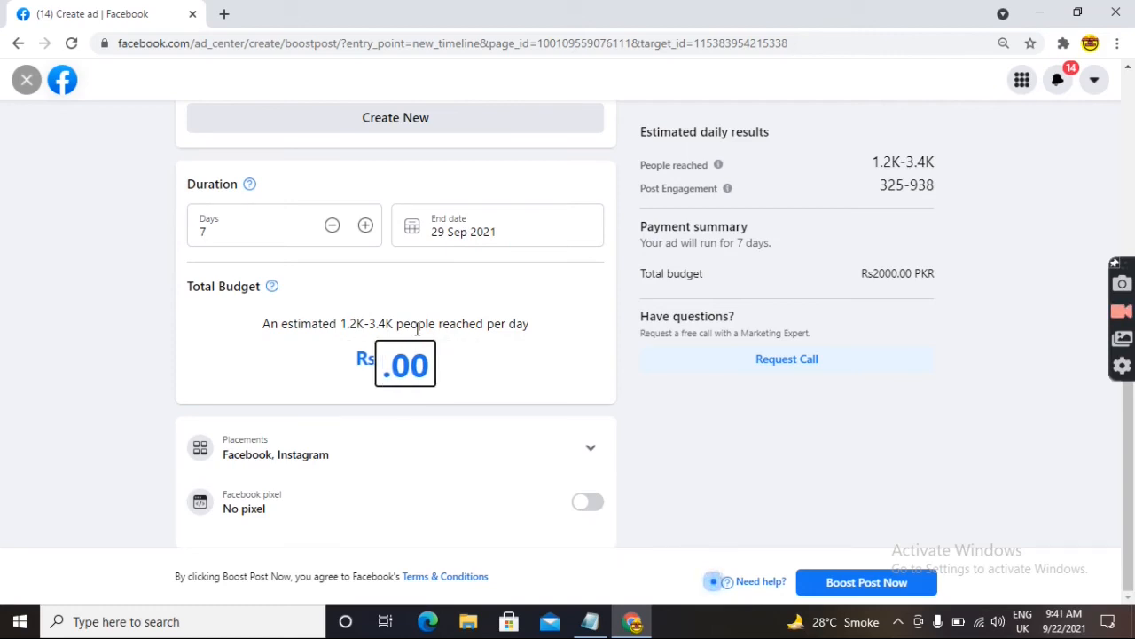
text(1000)
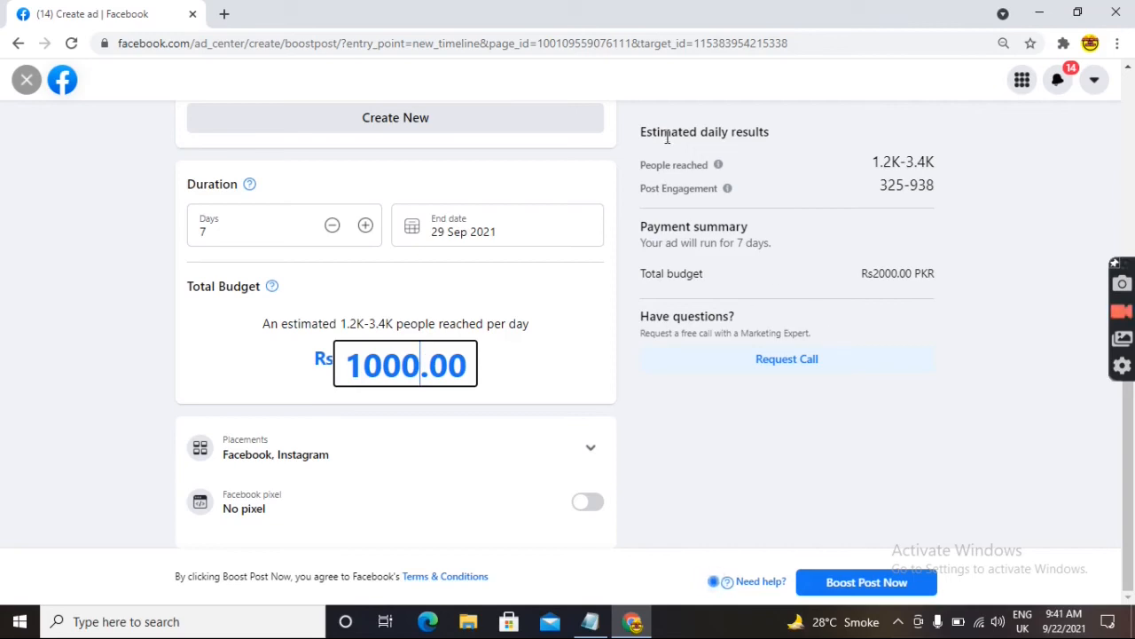
click(520, 375)
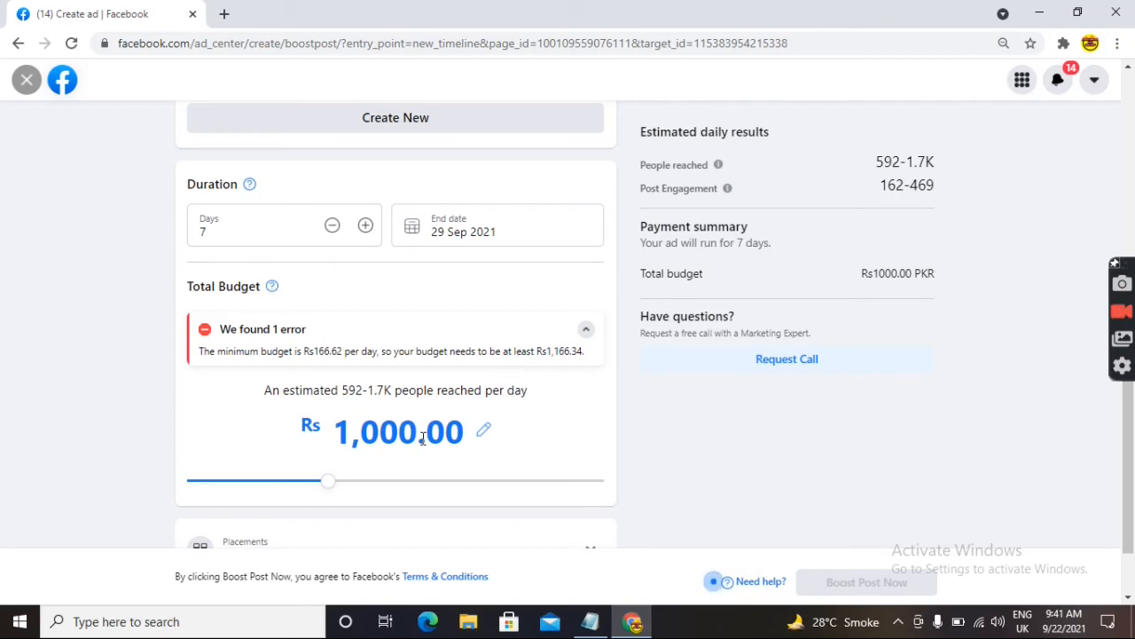
click(333, 225)
click(333, 226)
click(333, 225)
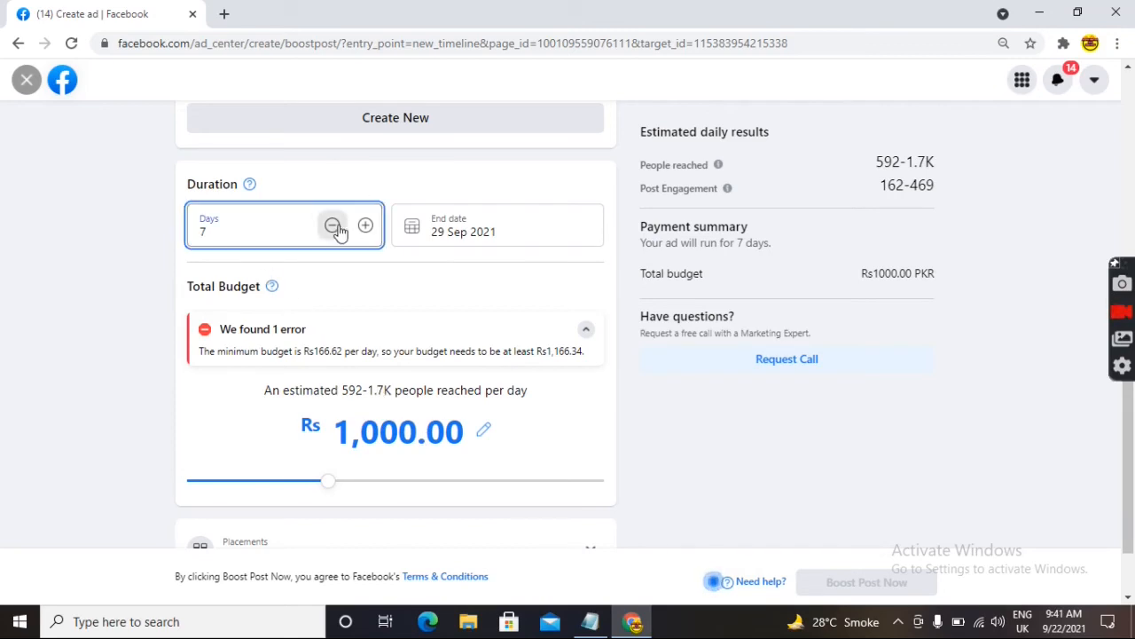
click(534, 307)
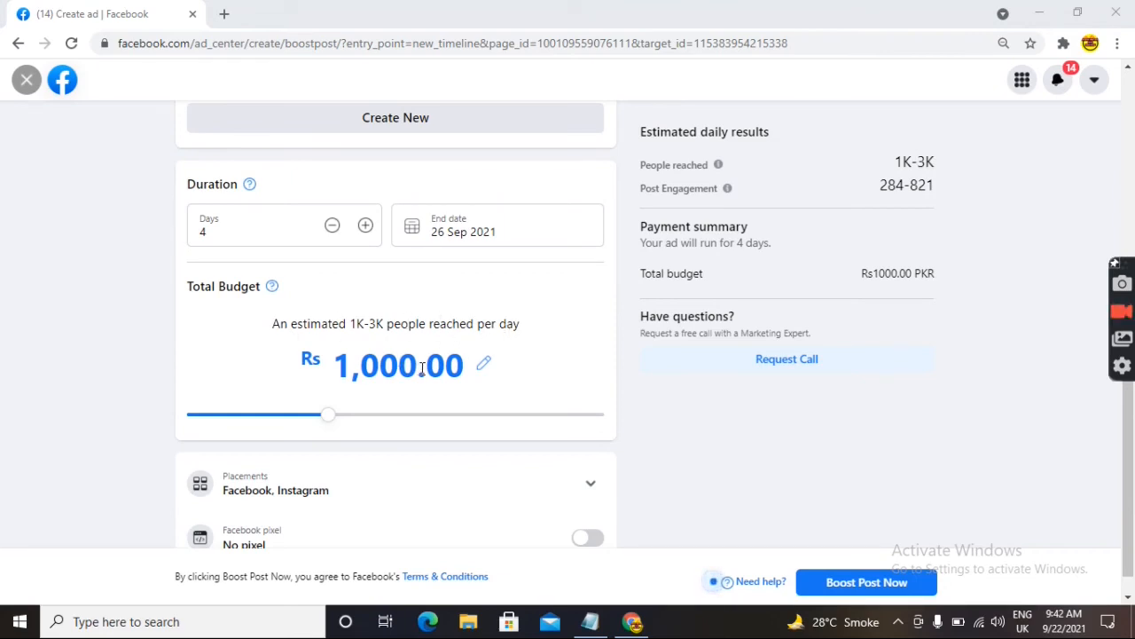
- Set the total budget back to Rs 2,000
click(422, 369)
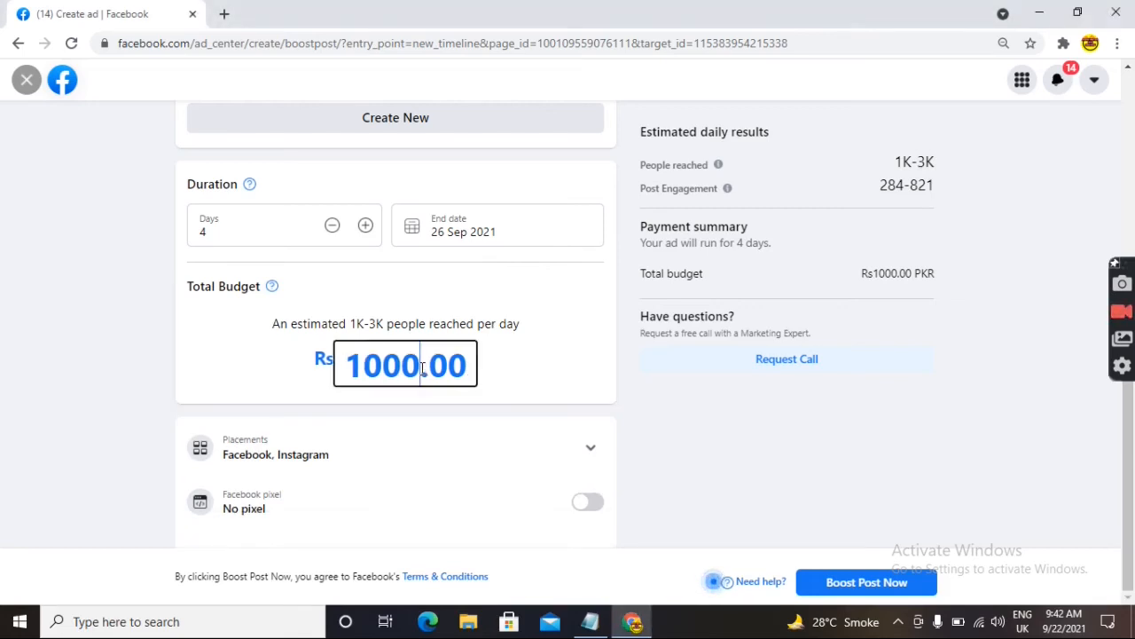
key(BackSpace)
key(BackSpace)
key(BackSpace)
key(BackSpace)
text(2000)
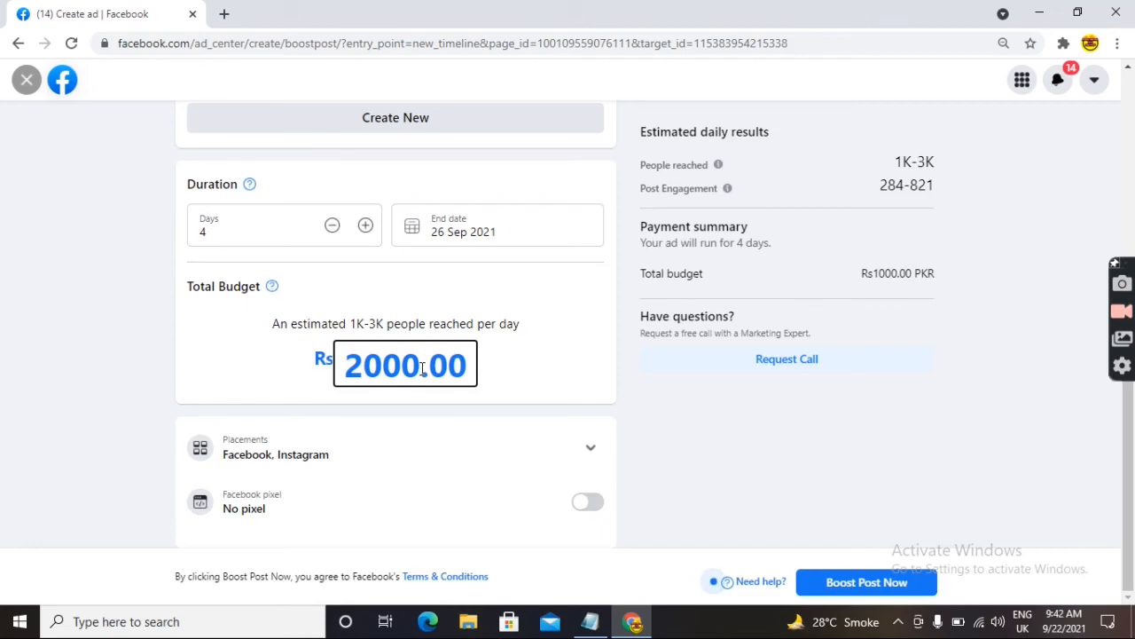
click(552, 364)
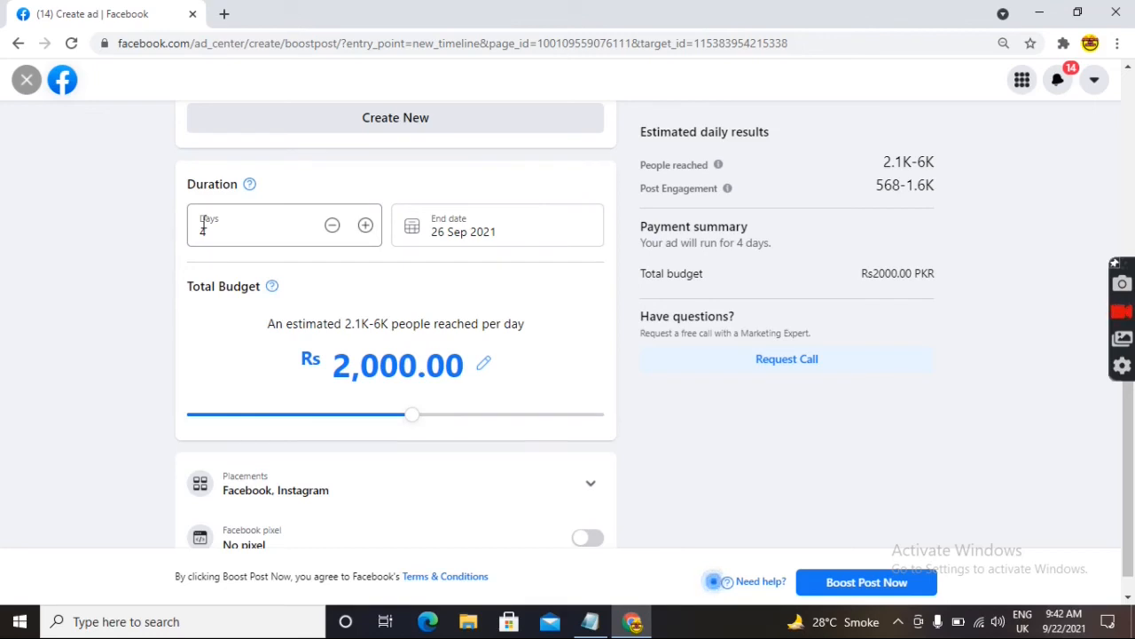
- Pick 30 Sep as the end date, then adjust Days to 7, ending 29 Sep 2021
click(368, 229)
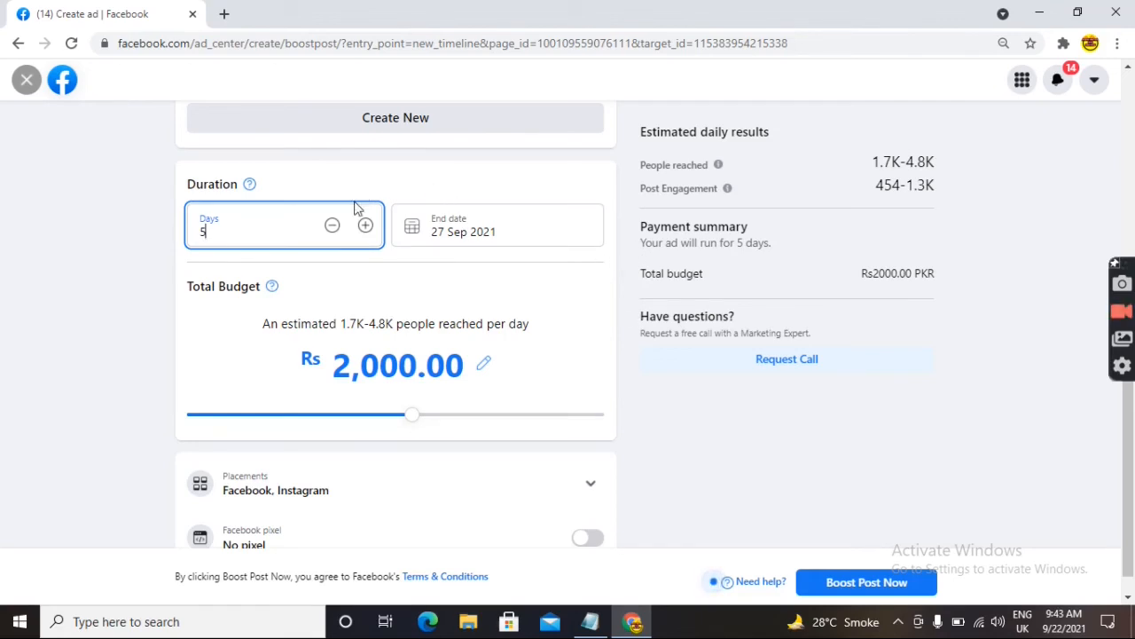
click(483, 232)
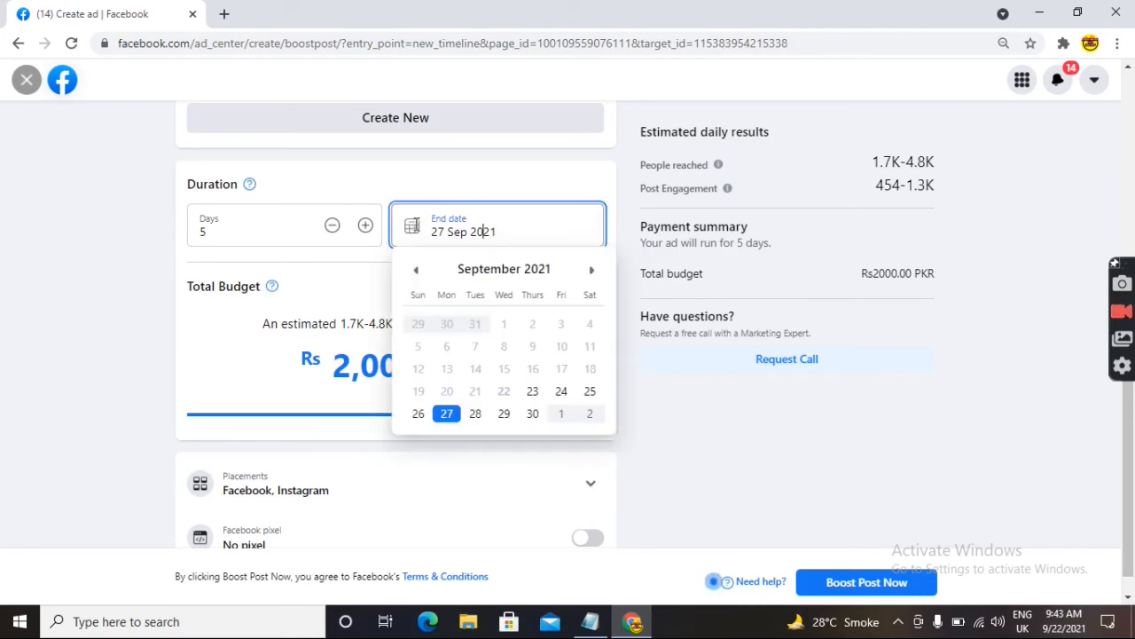
click(515, 231)
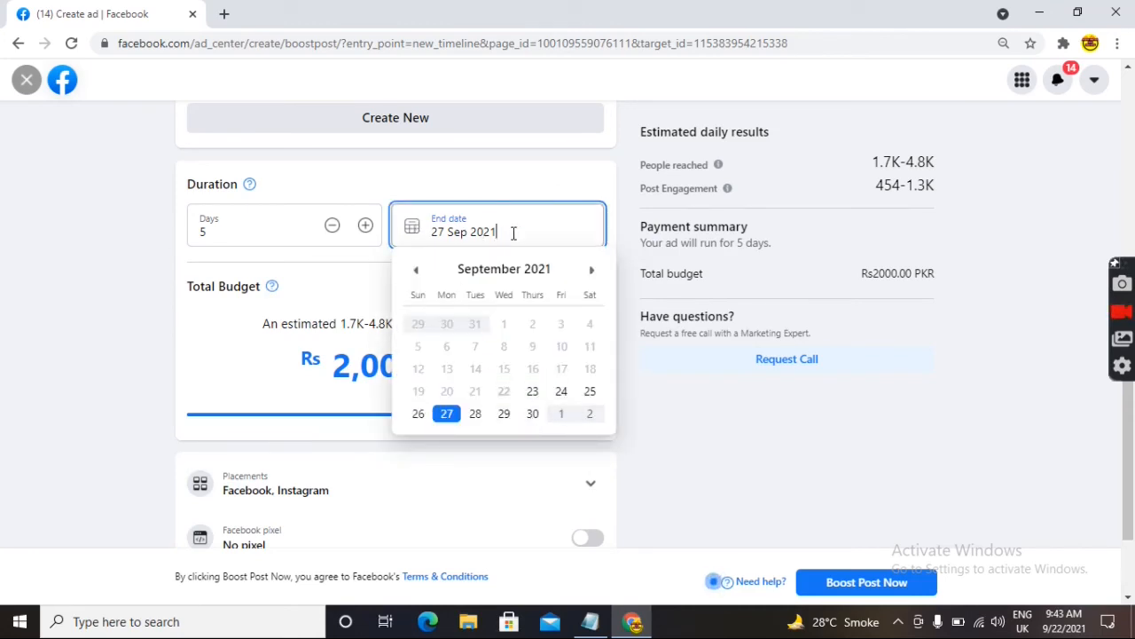
click(535, 414)
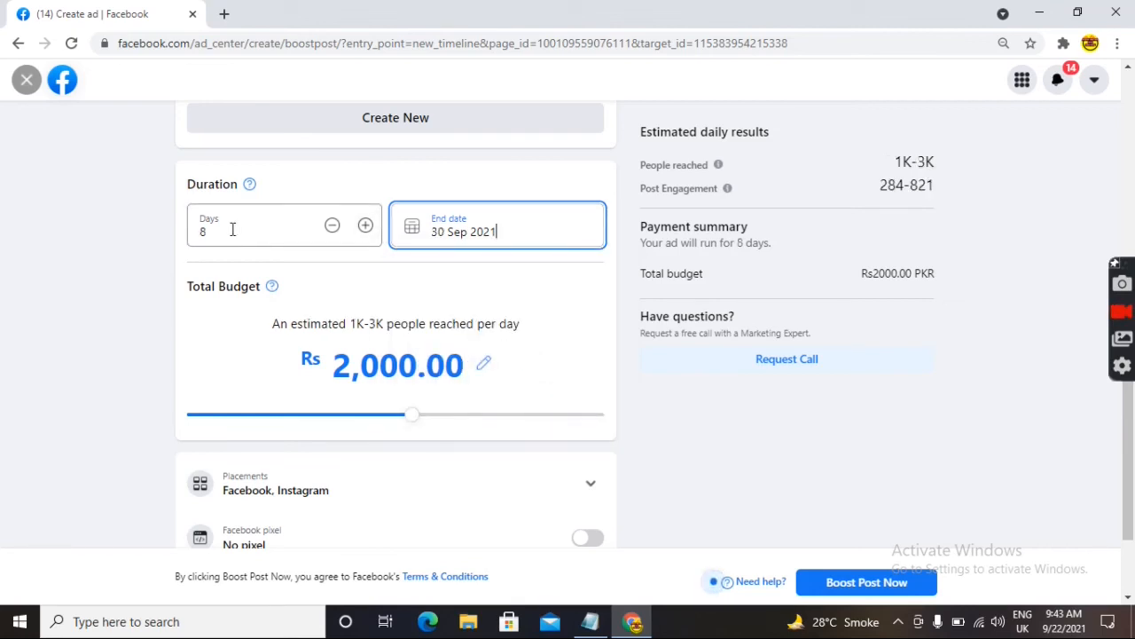
click(333, 227)
click(331, 225)
click(365, 225)
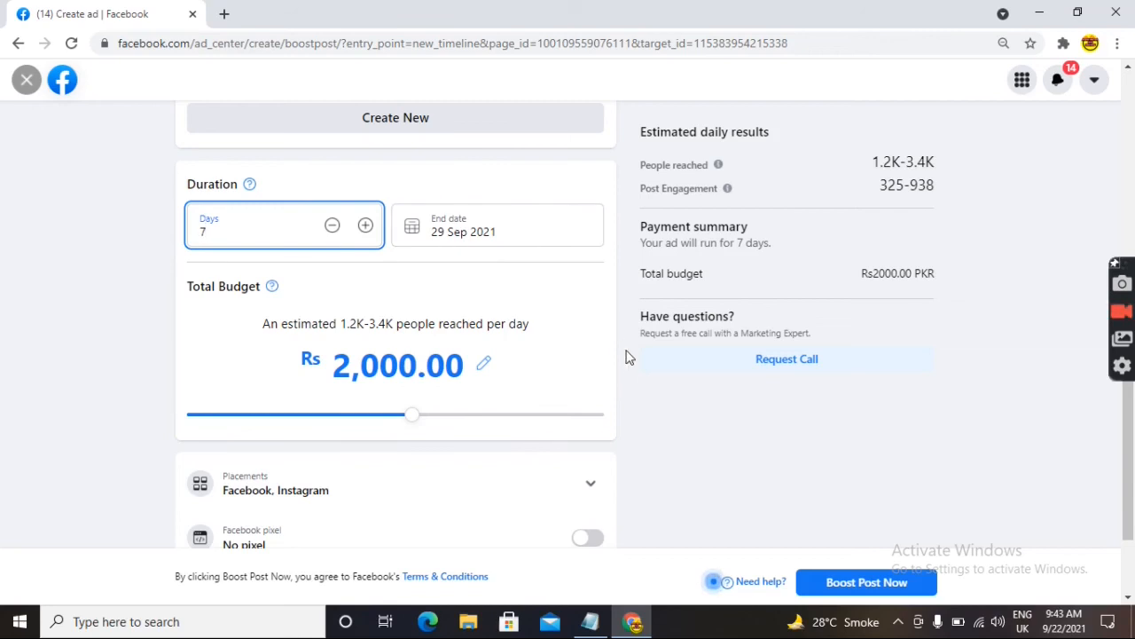
click(531, 224)
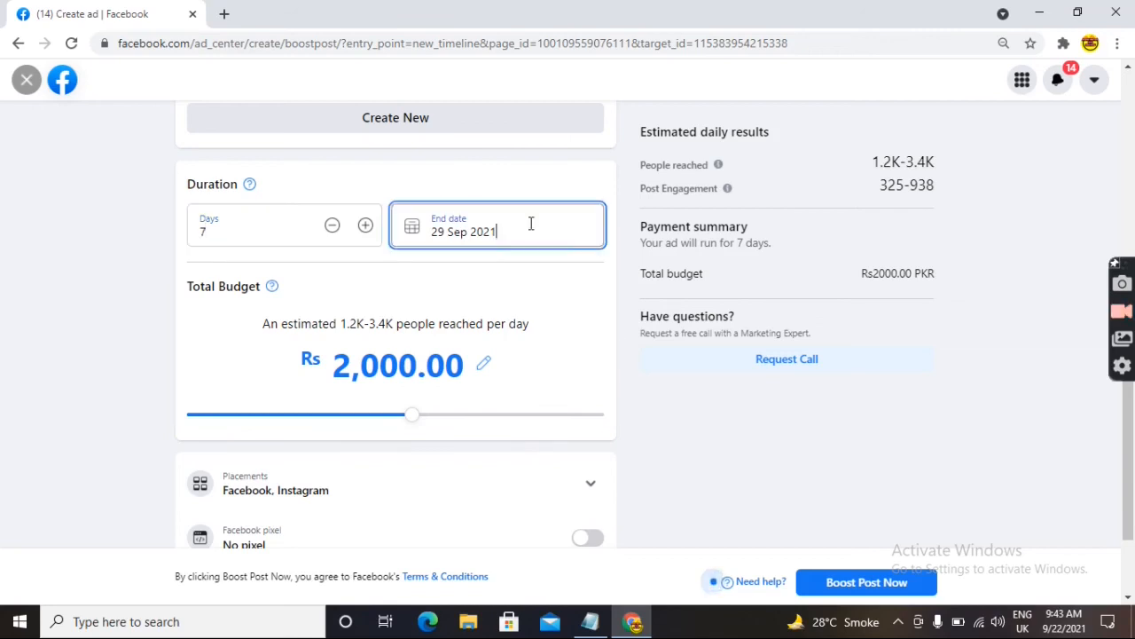
click(674, 434)
- Scroll down the boost form and collapse the payment method details
scroll(1127, 497, down, 3)
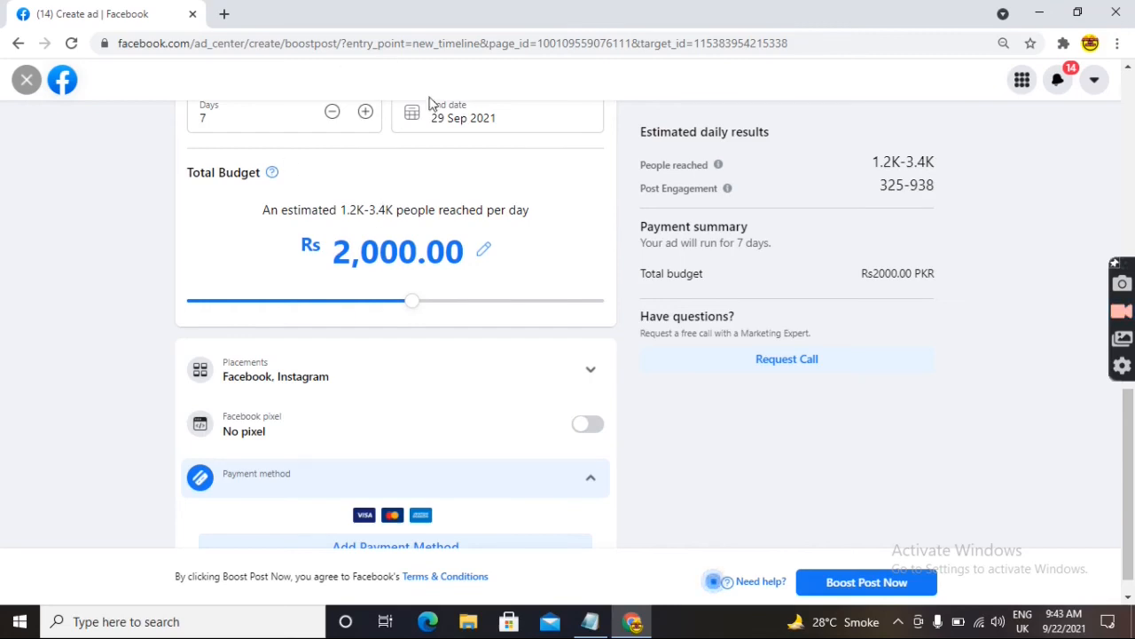
drag(1129, 479, 1134, 7)
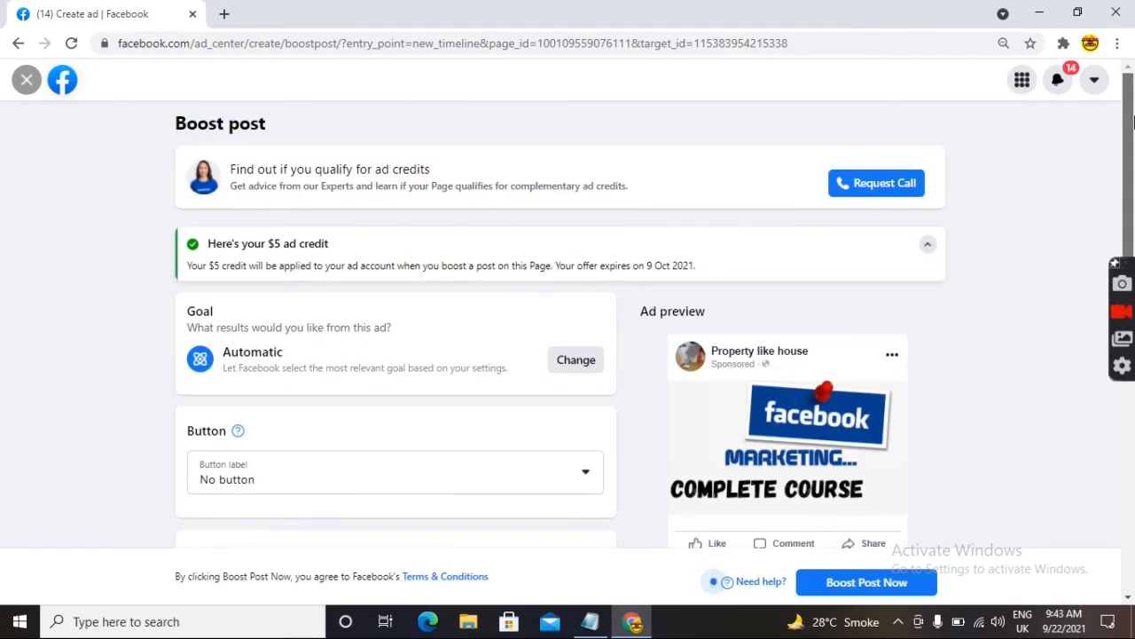
scroll(1131, 211, down, 1)
scroll(1131, 212, down, 4)
scroll(1131, 530, down, 5)
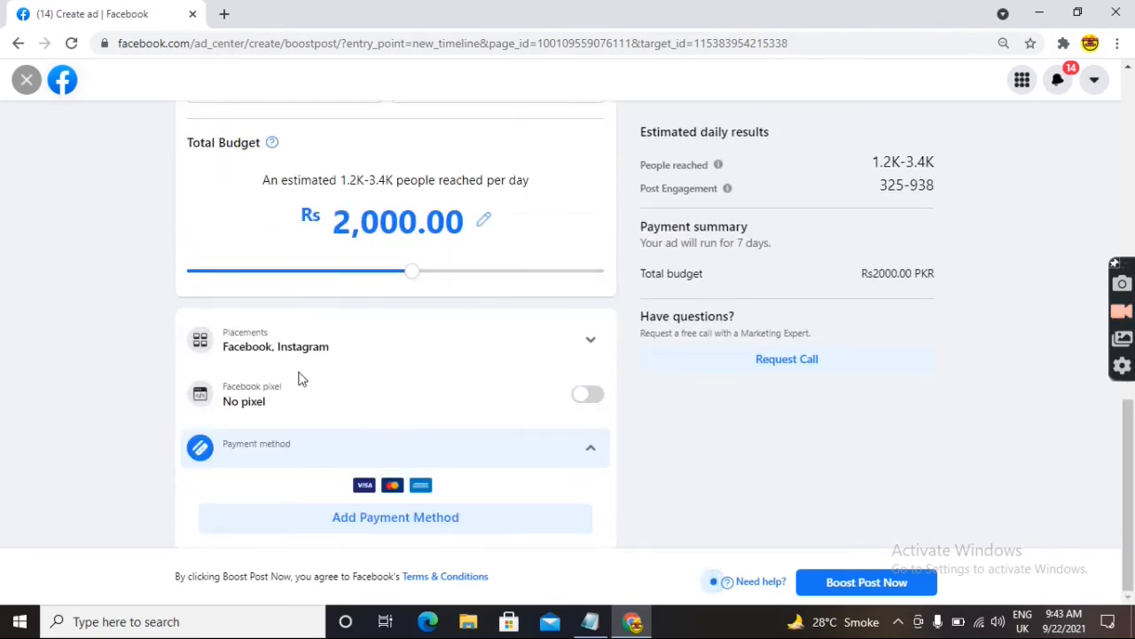
click(251, 439)
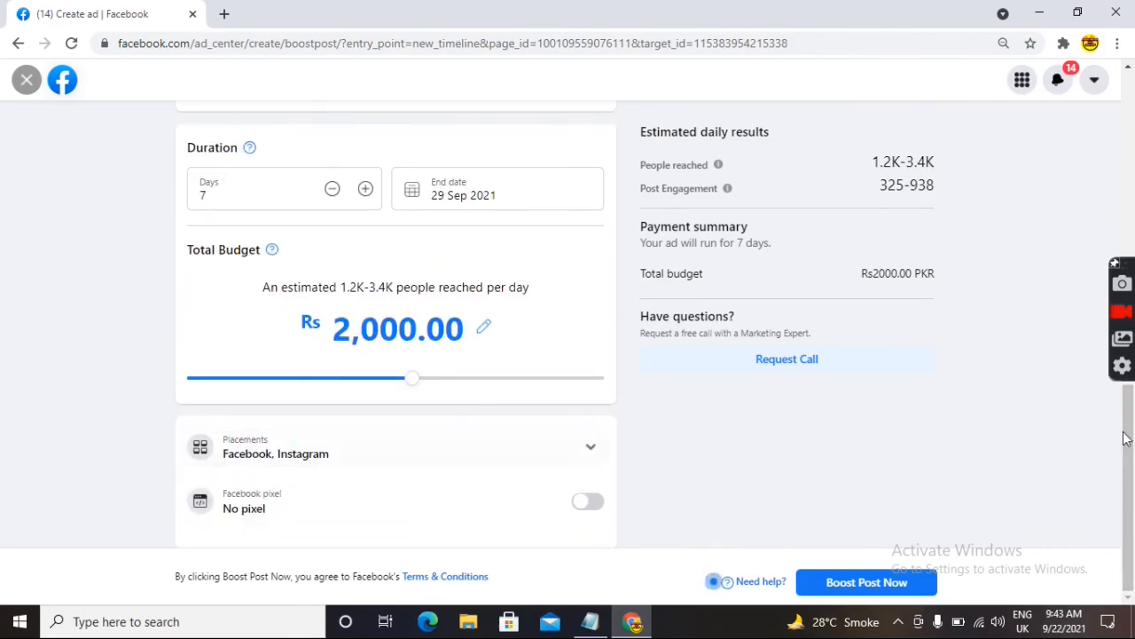
- Uncheck Instagram in Placements, leaving Facebook only, and collapse the section
click(258, 448)
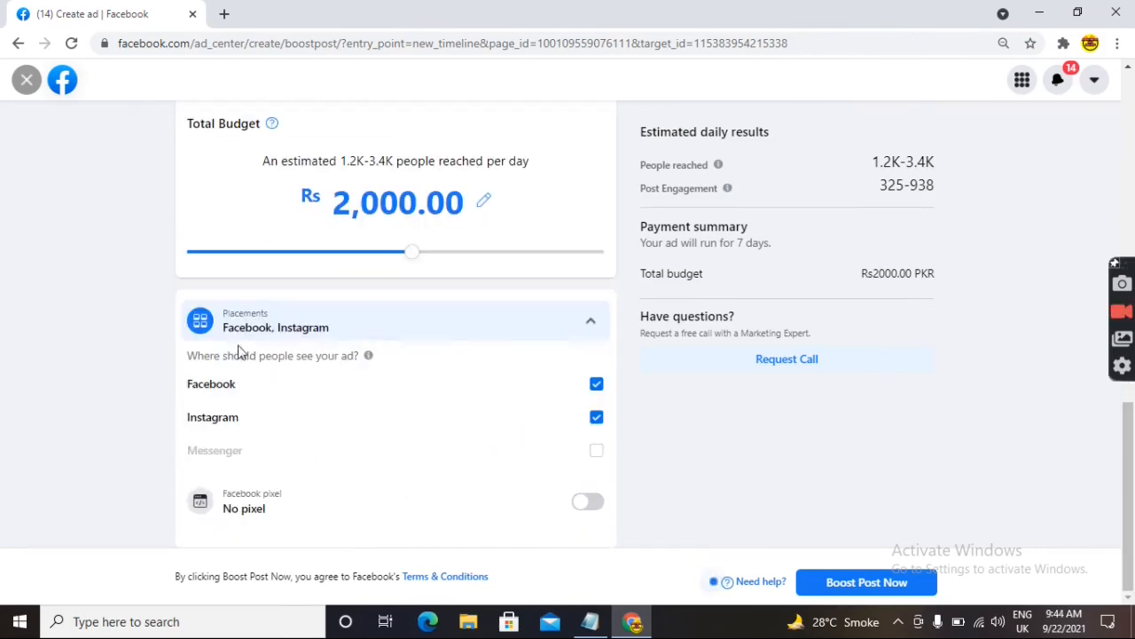
click(469, 322)
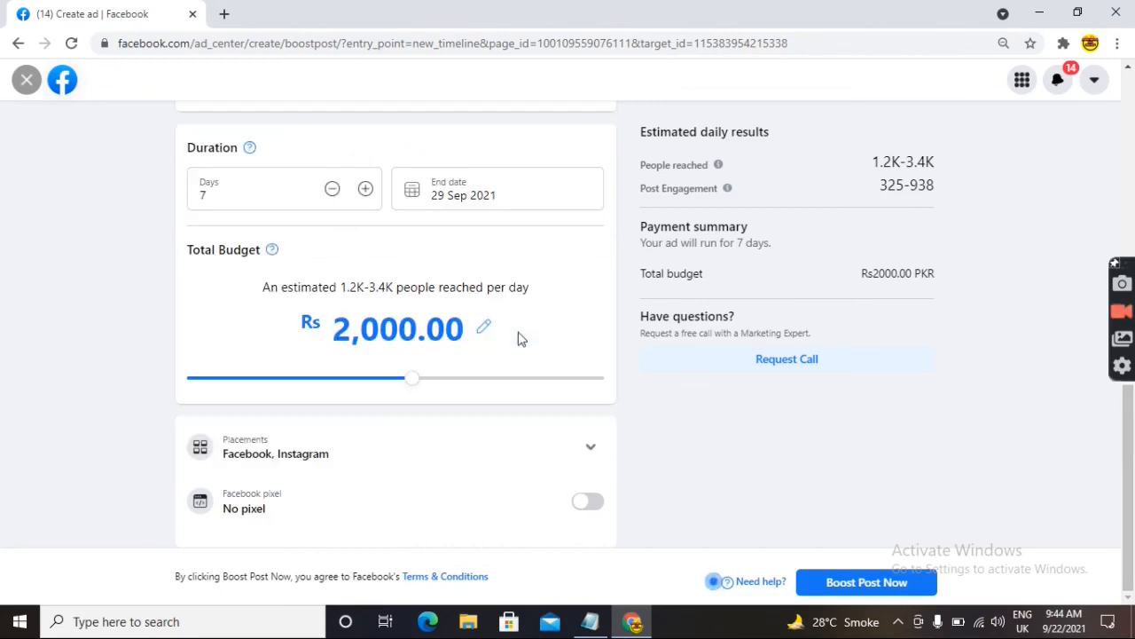
click(268, 457)
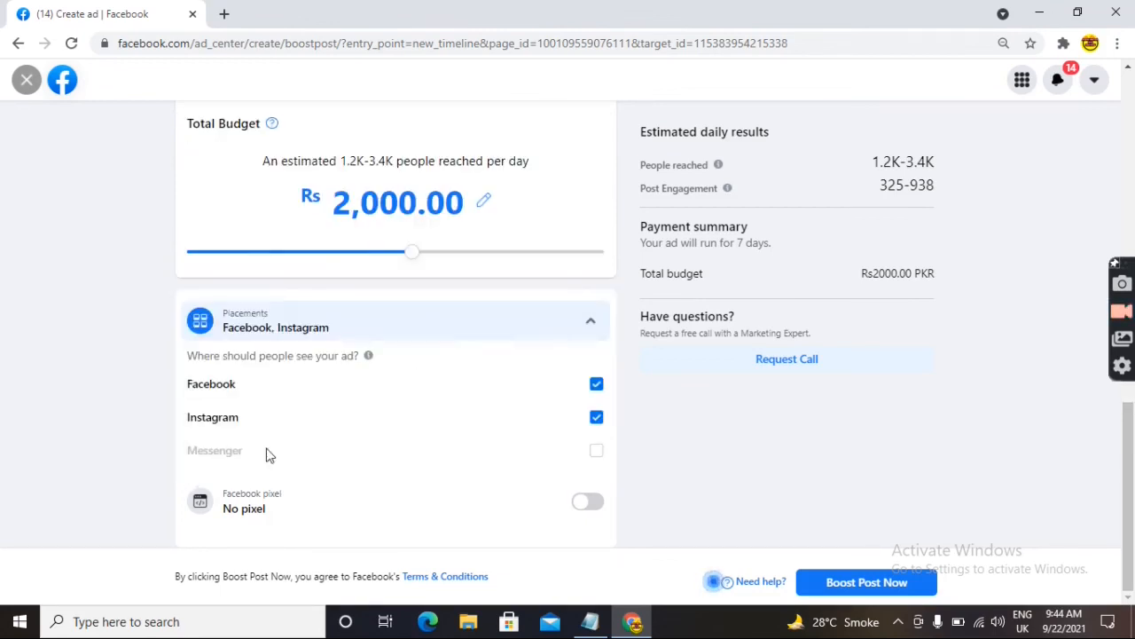
click(596, 417)
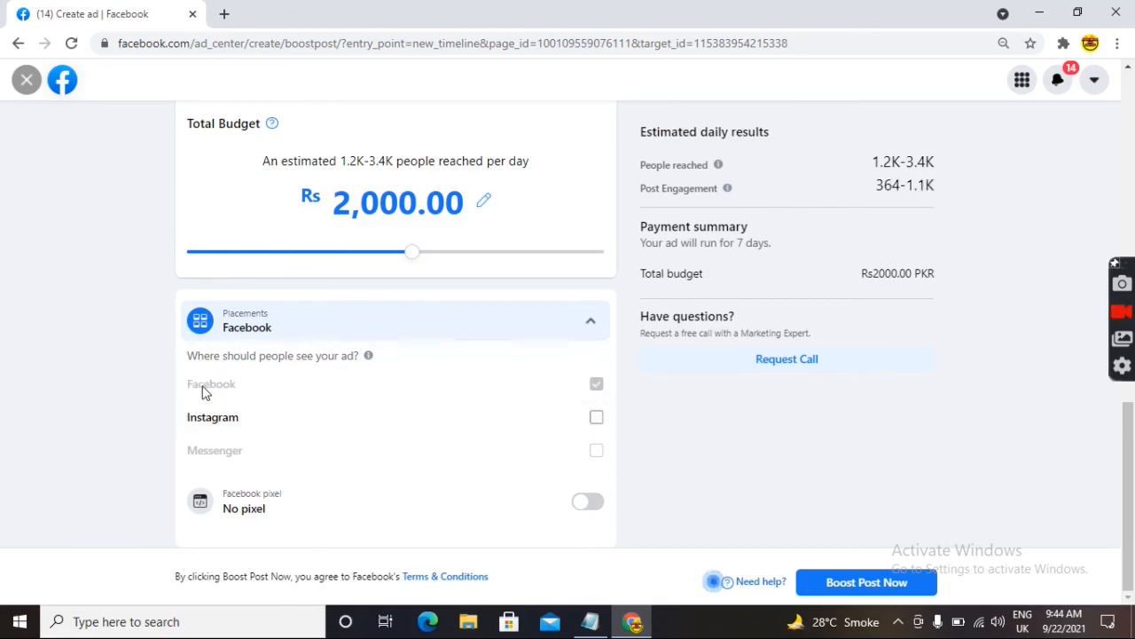
click(358, 325)
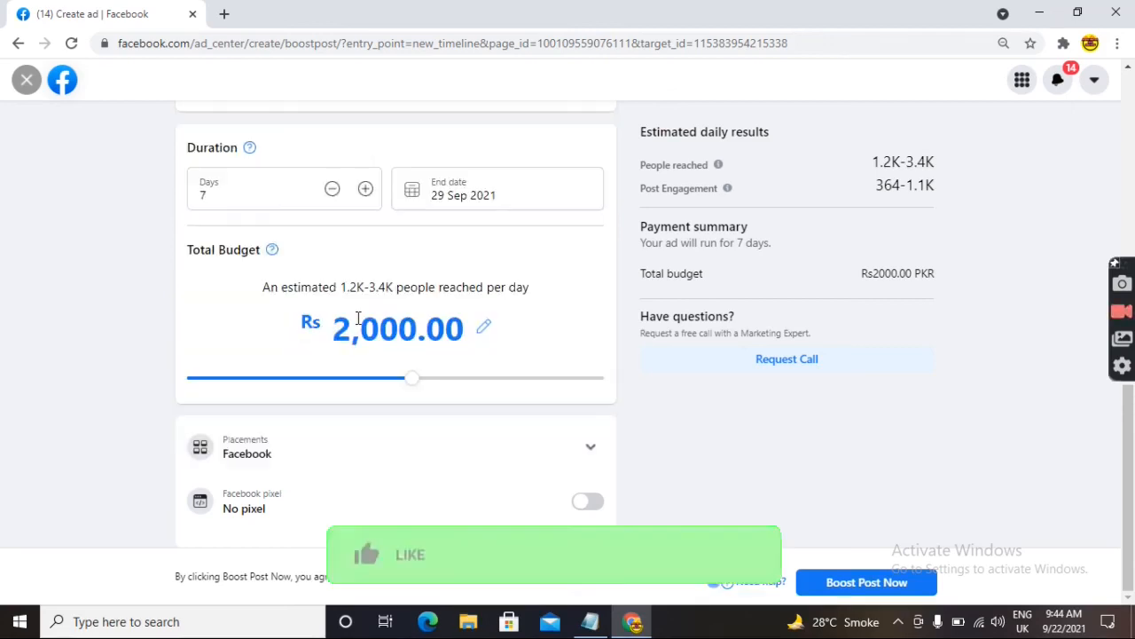
click(861, 583)
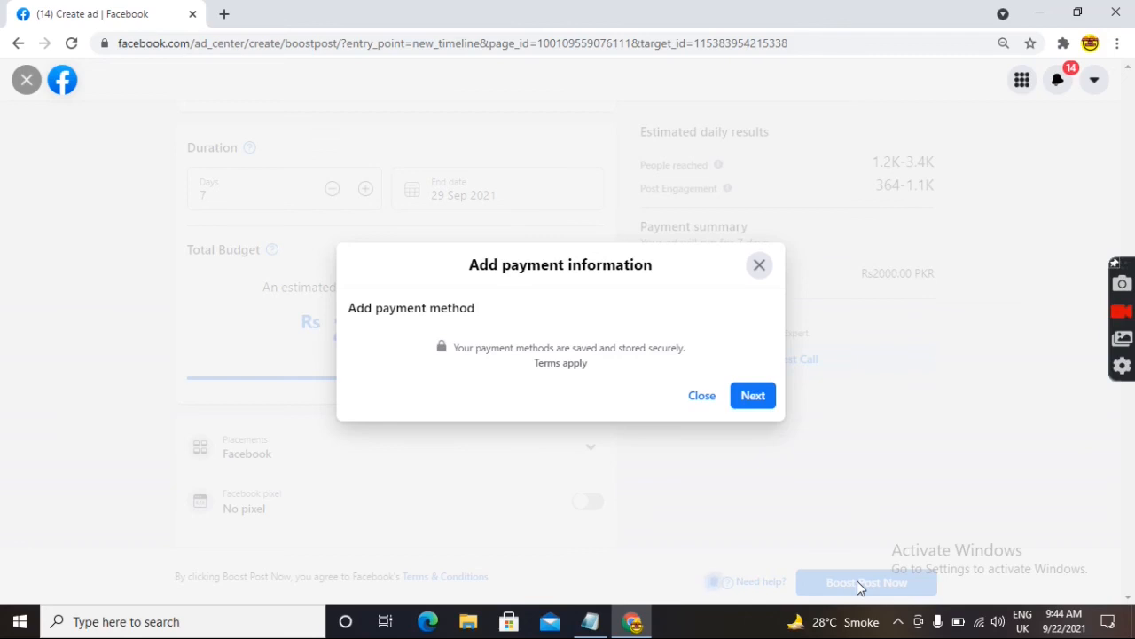
click(749, 399)
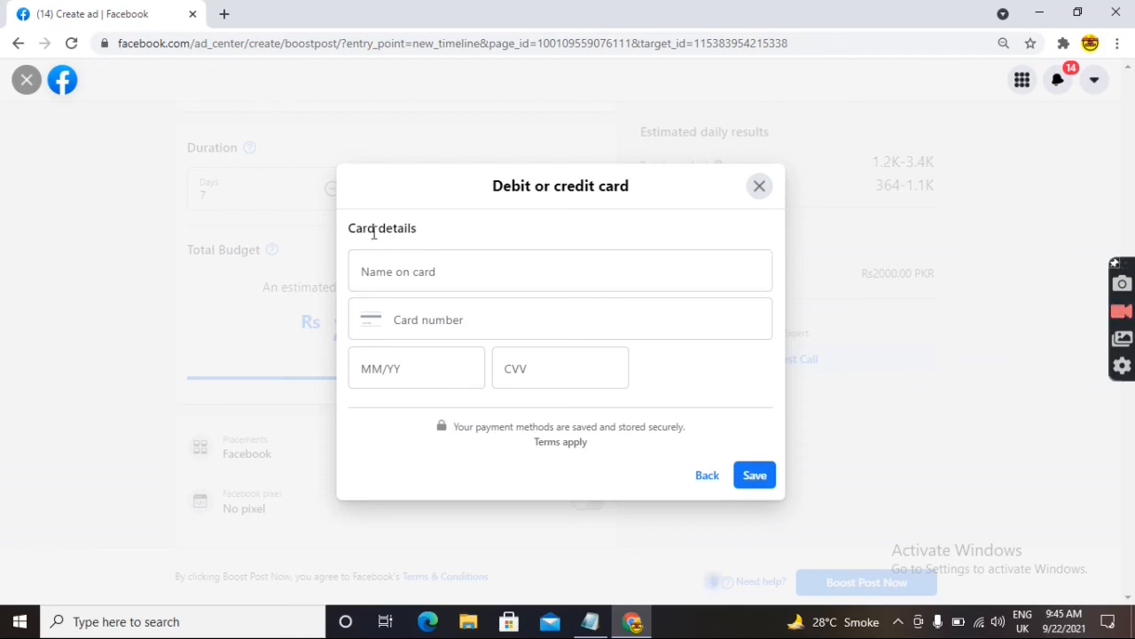
click(434, 272)
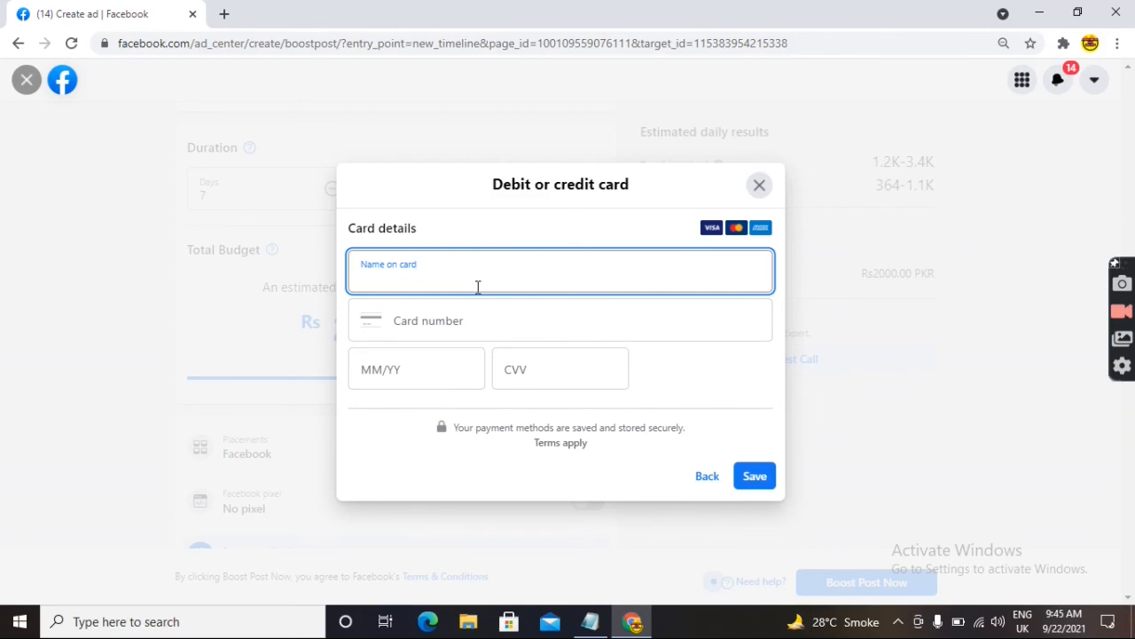
click(439, 319)
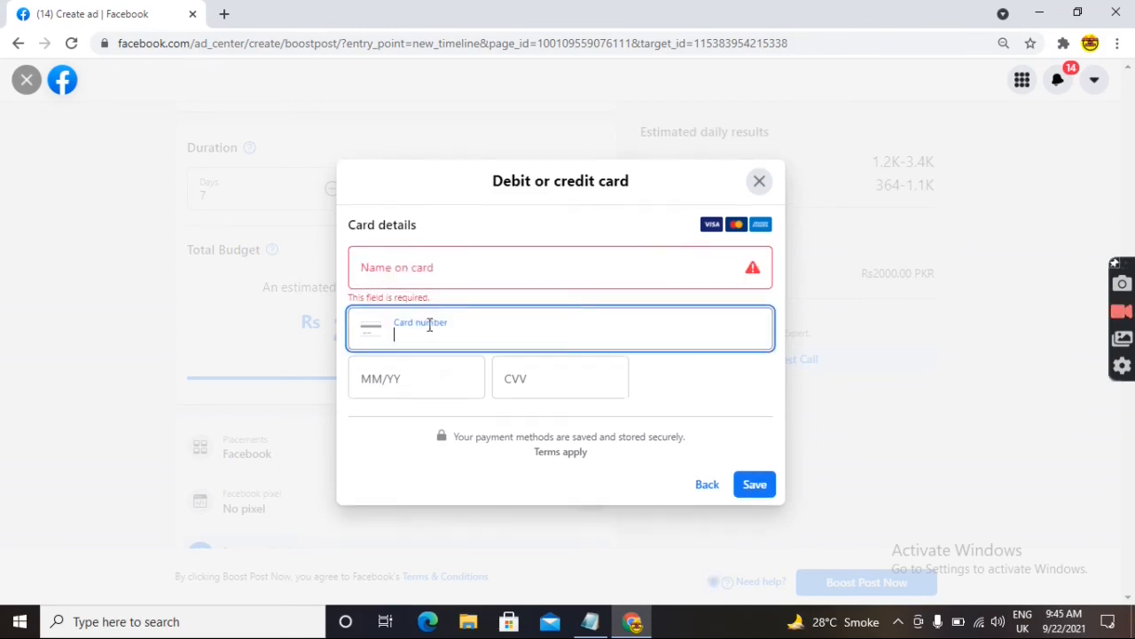
click(412, 381)
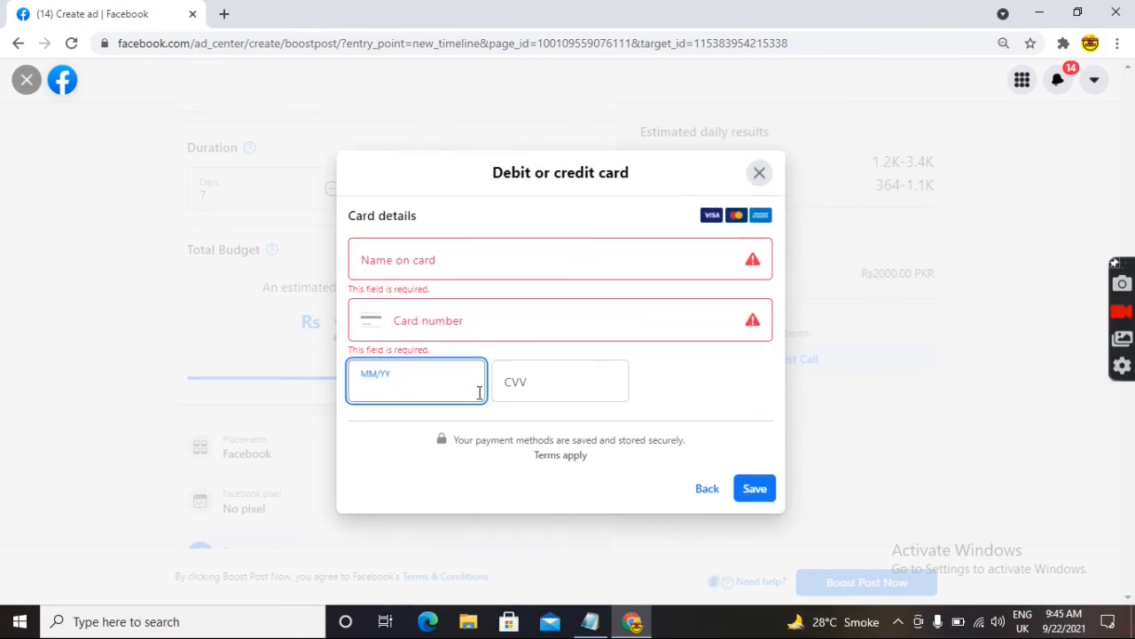
click(535, 383)
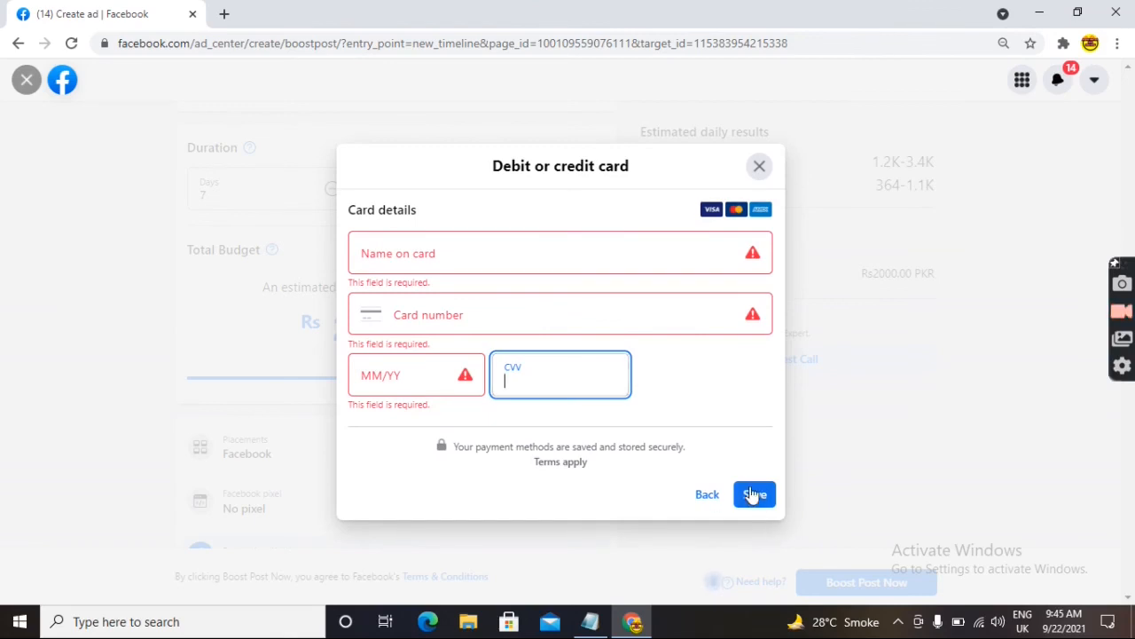
click(753, 495)
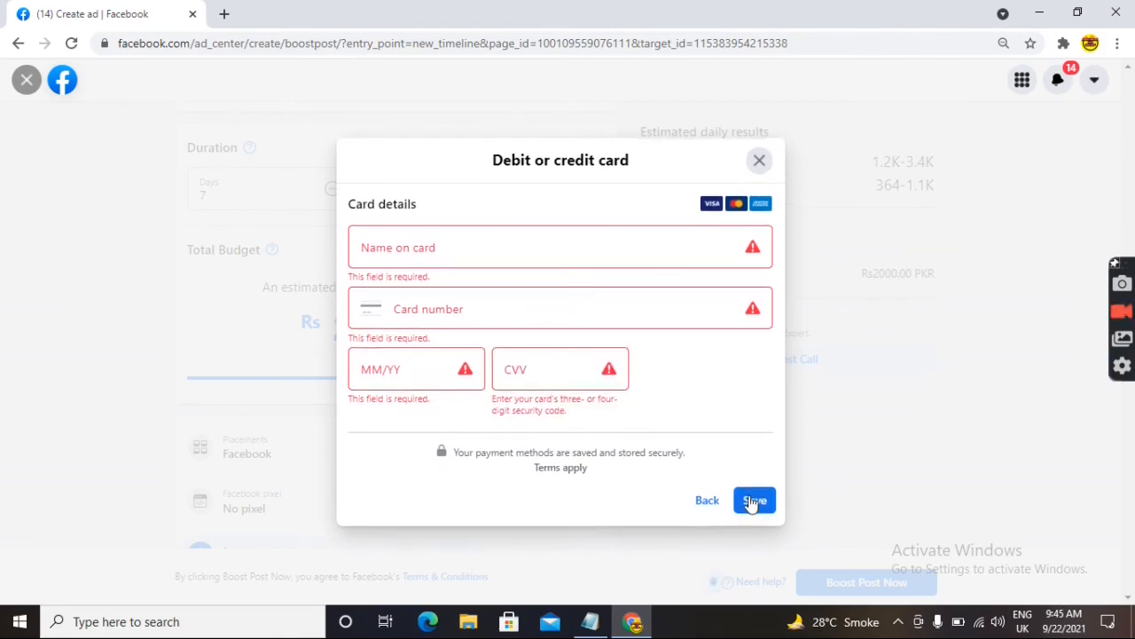
click(760, 161)
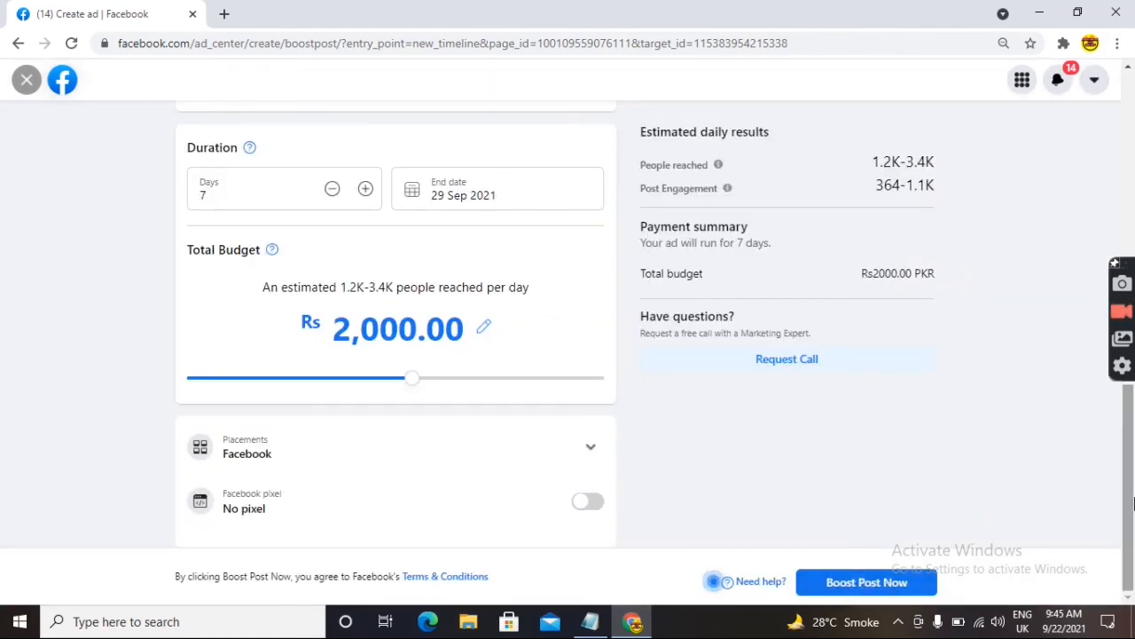
- Exit the boost, confirm discarding it with Yes, and minimise Chrome
drag(1130, 501, 1130, 133)
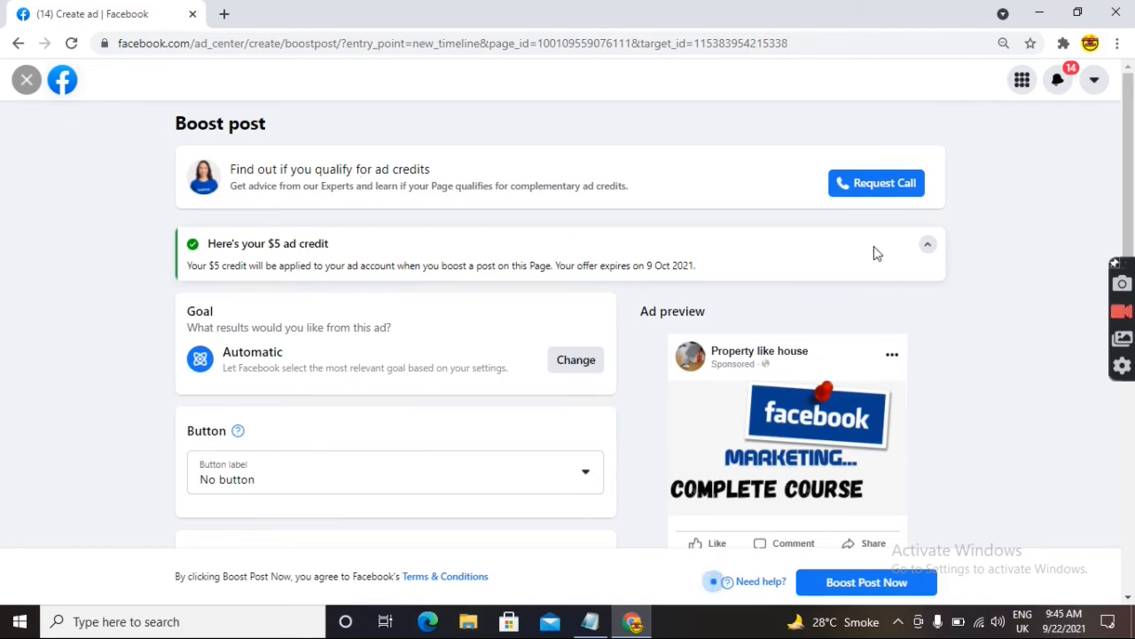
click(26, 81)
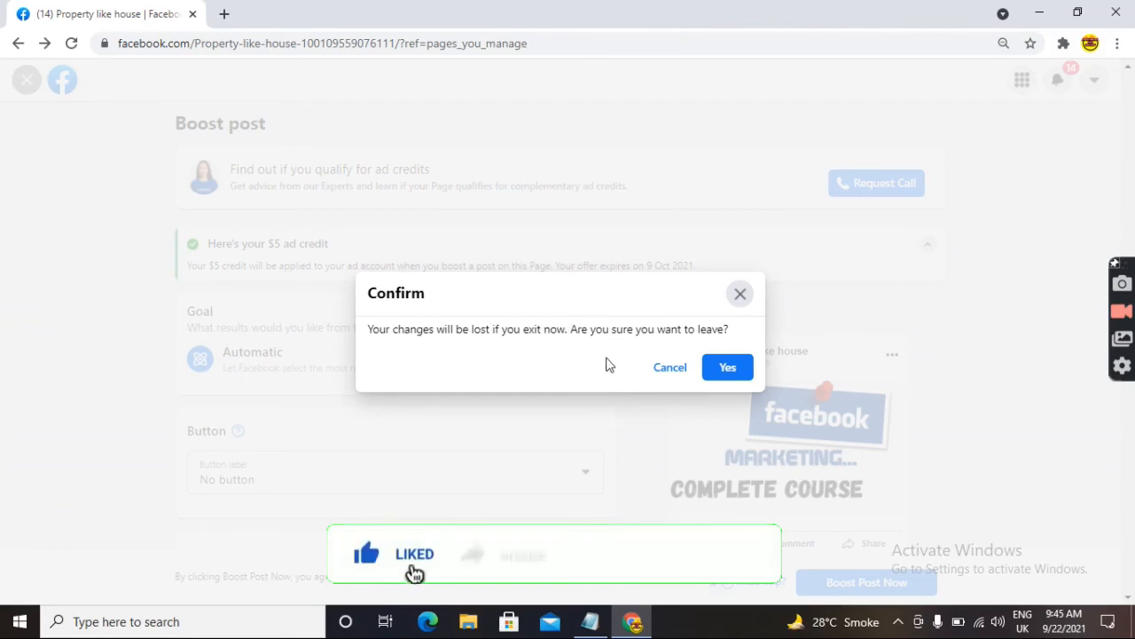
click(728, 369)
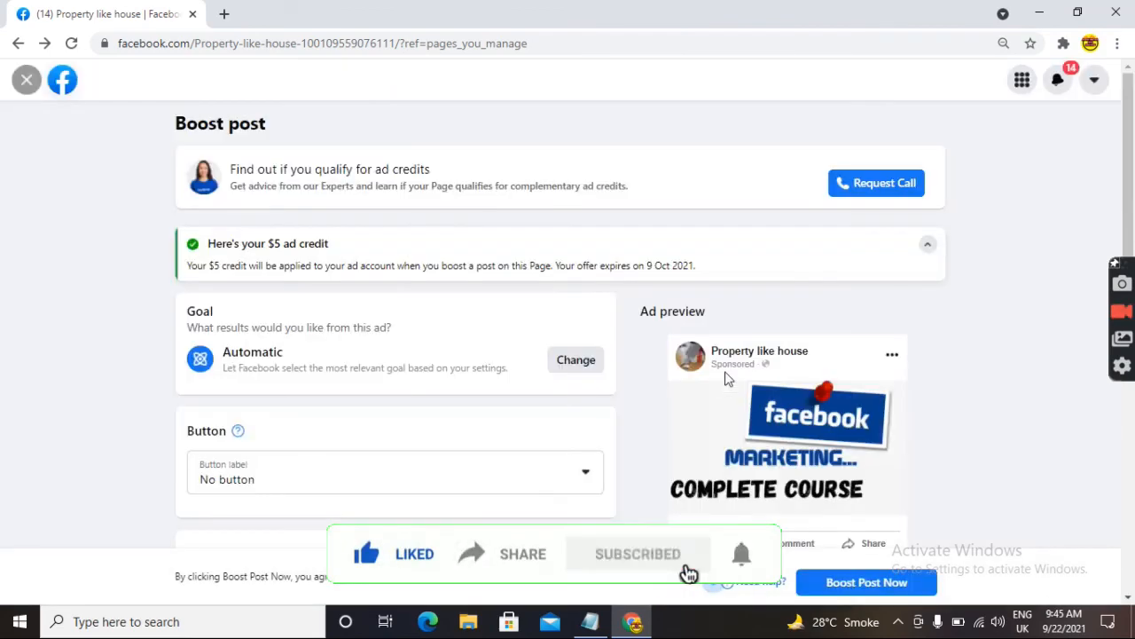
drag(1131, 247, 1129, 133)
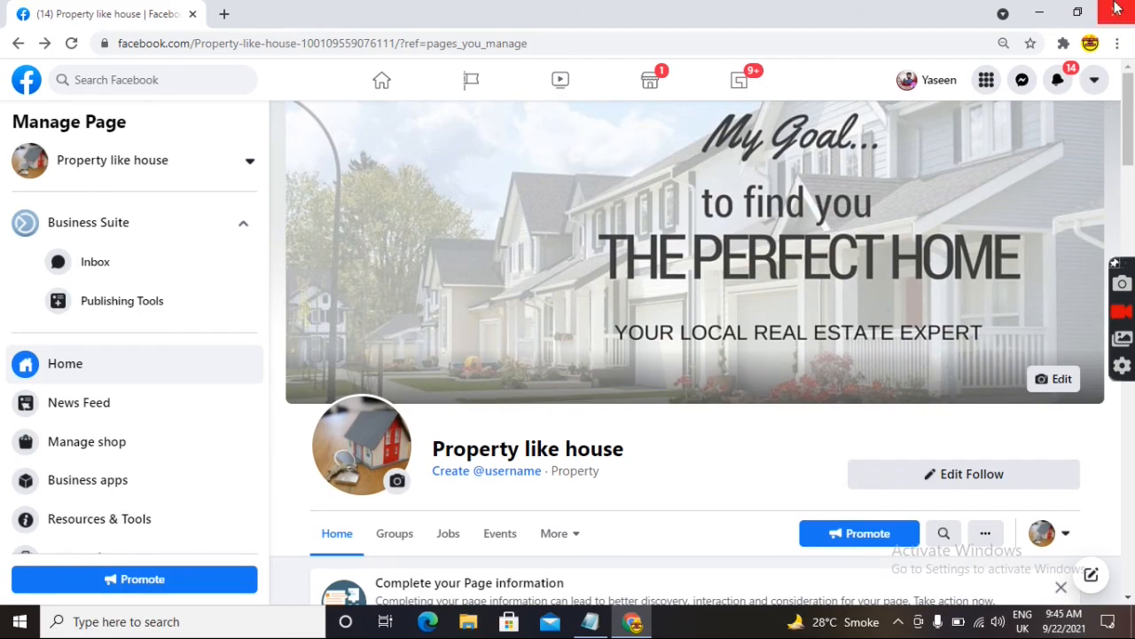
click(1038, 12)
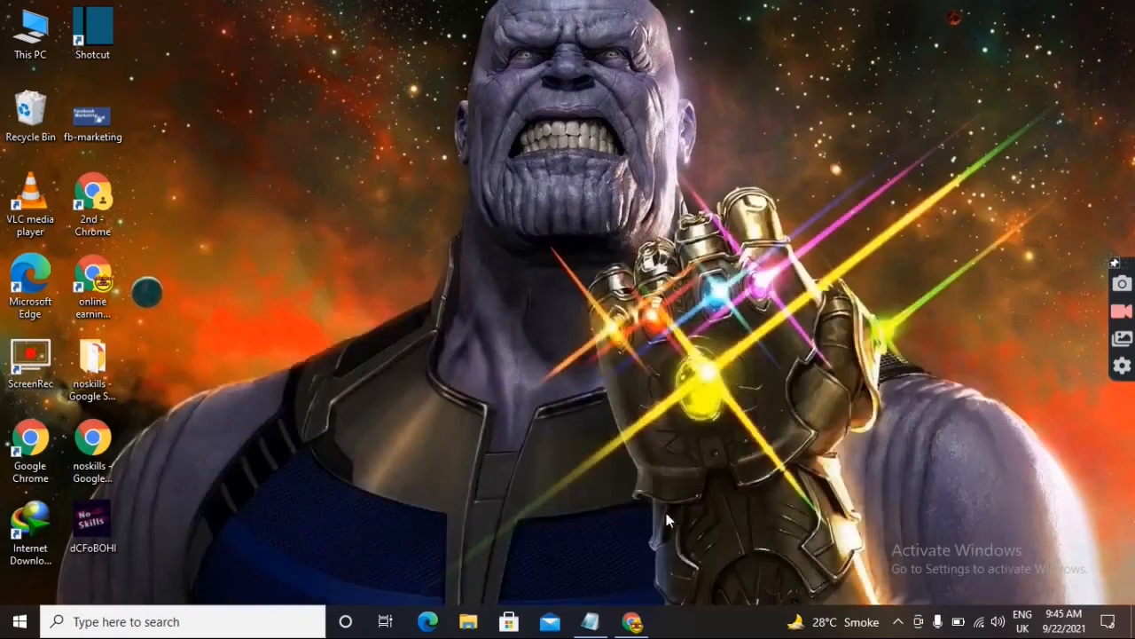
- Bring Notepad back and add 'subscribe' on a new line under the title
click(590, 621)
drag(1074, 118, 971, 252)
click(971, 252)
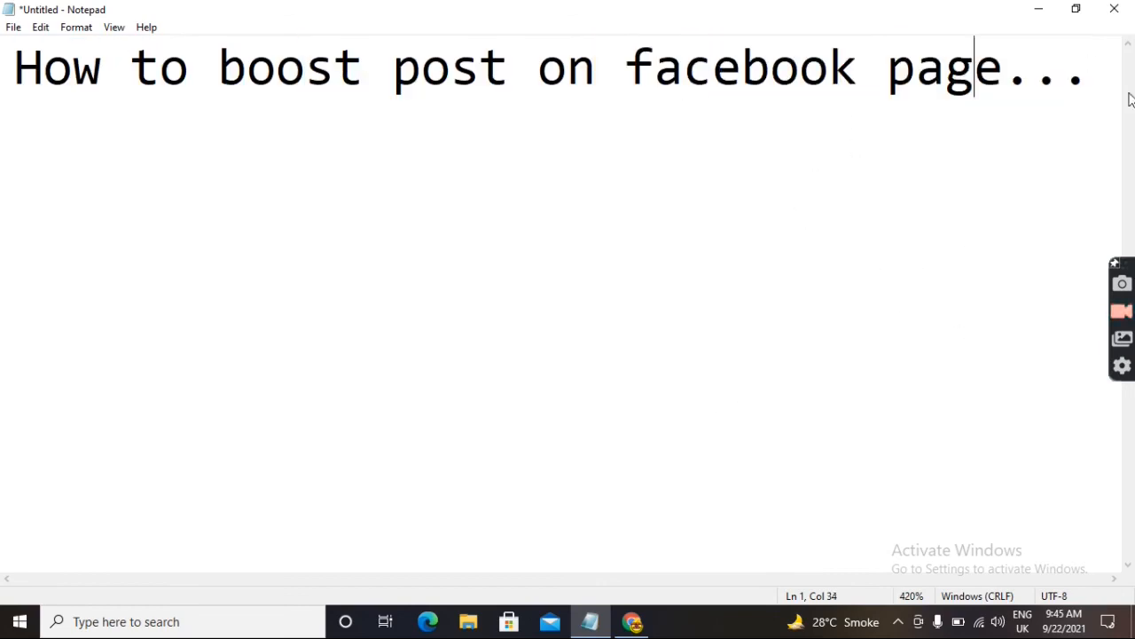
click(1090, 64)
key(Return)
text(sub)
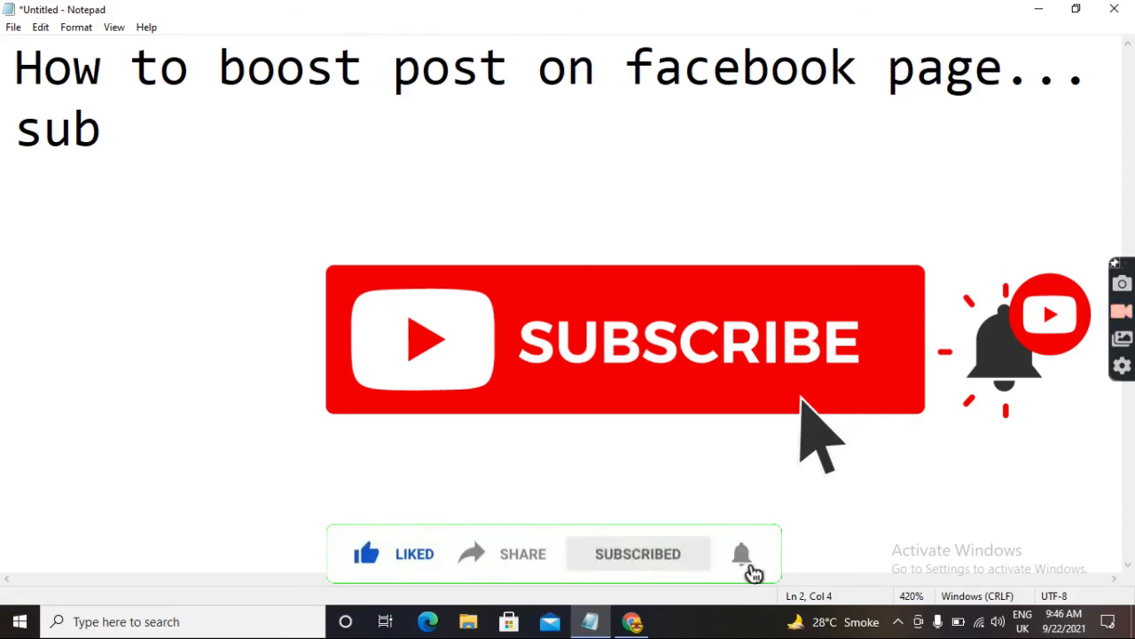
text(scribe)
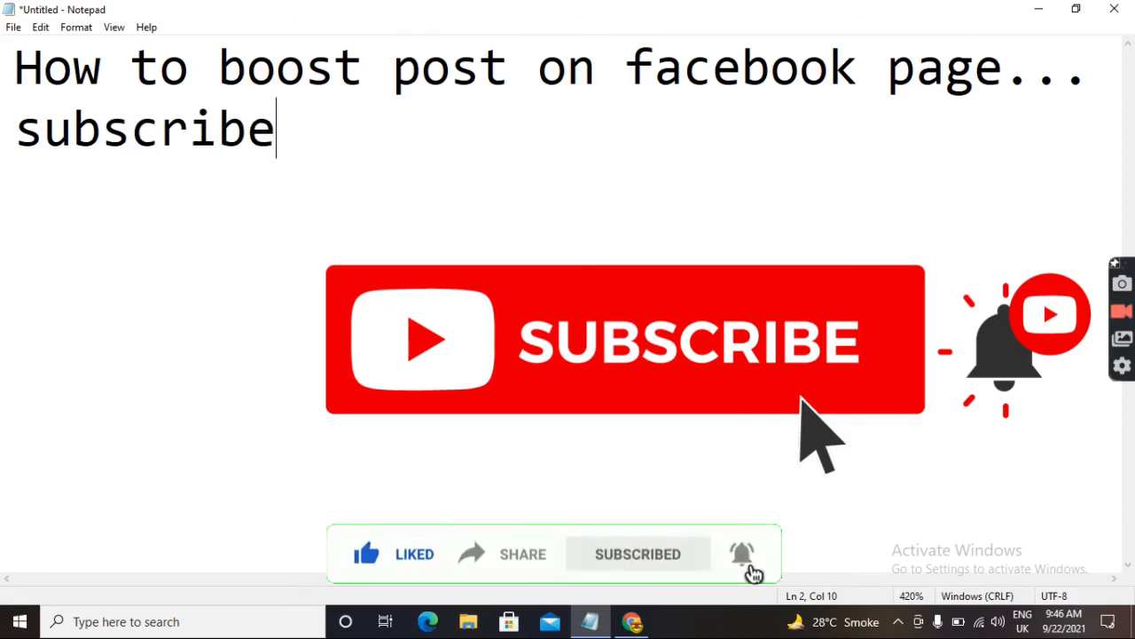
- Add 'like share comment' on the next line and begin a fourth line 'allah ha'
key(Return)
text(lik)
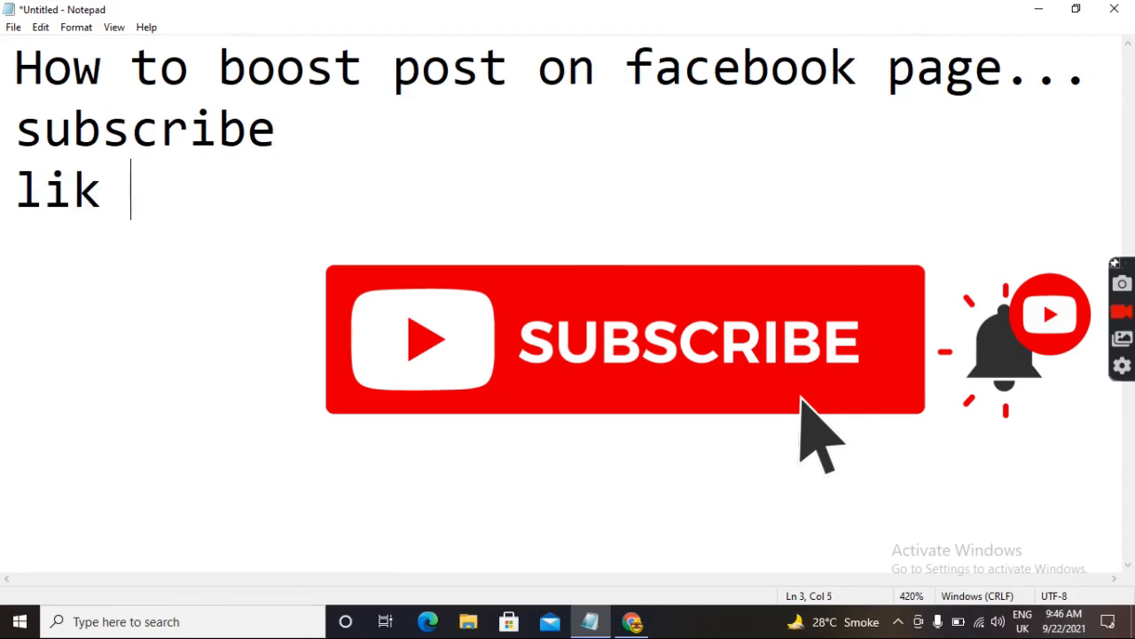
key(BackSpace)
text(e share )
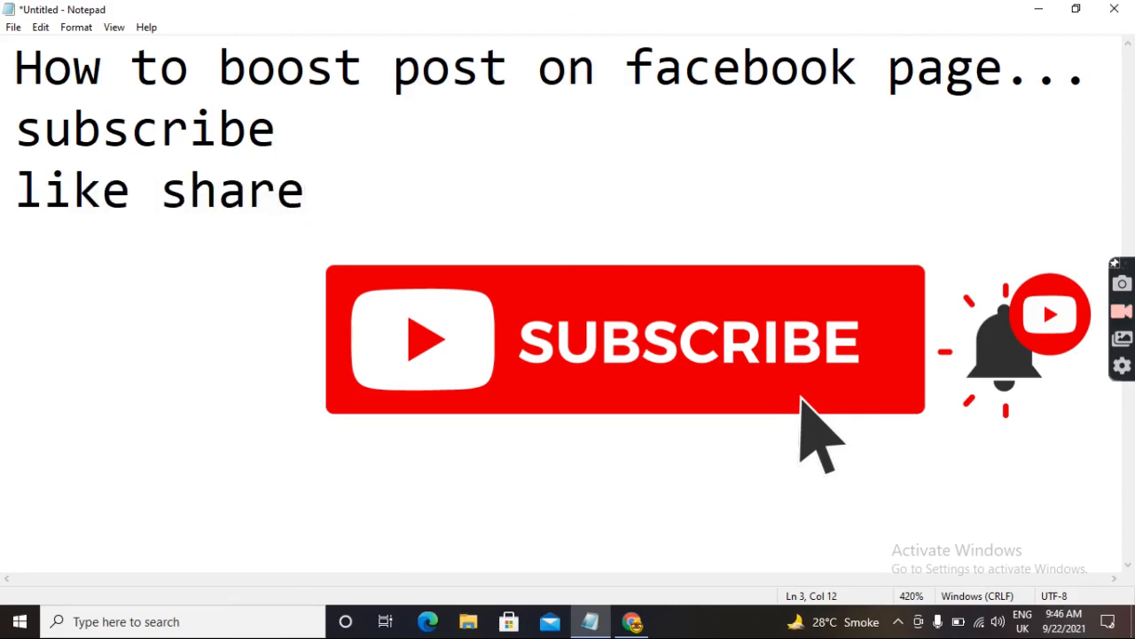
text(comment)
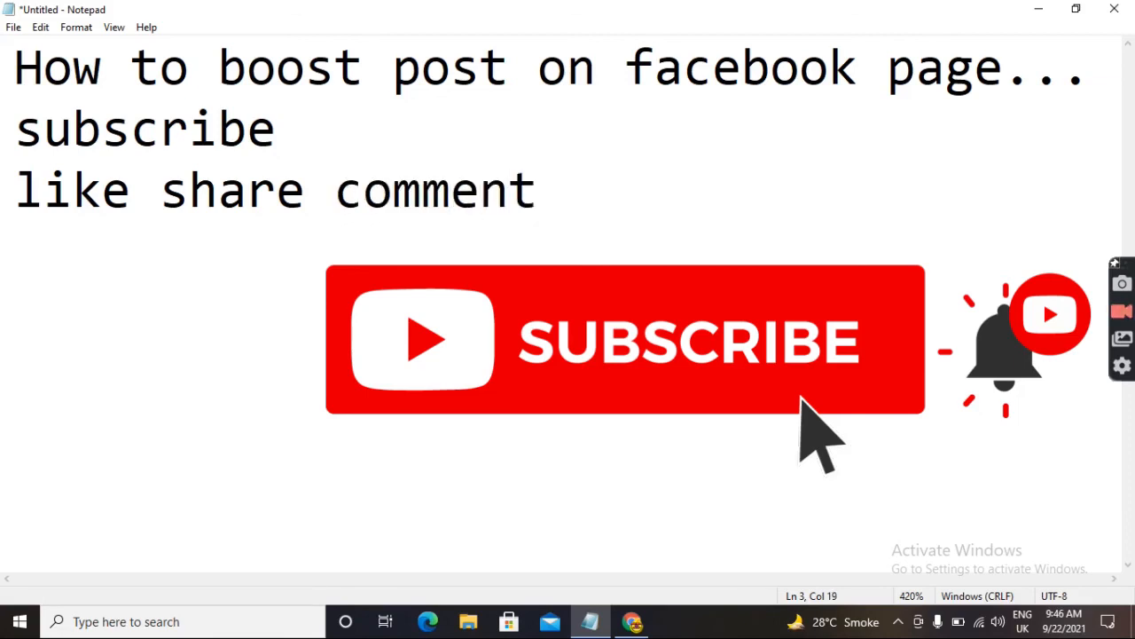
key(Return)
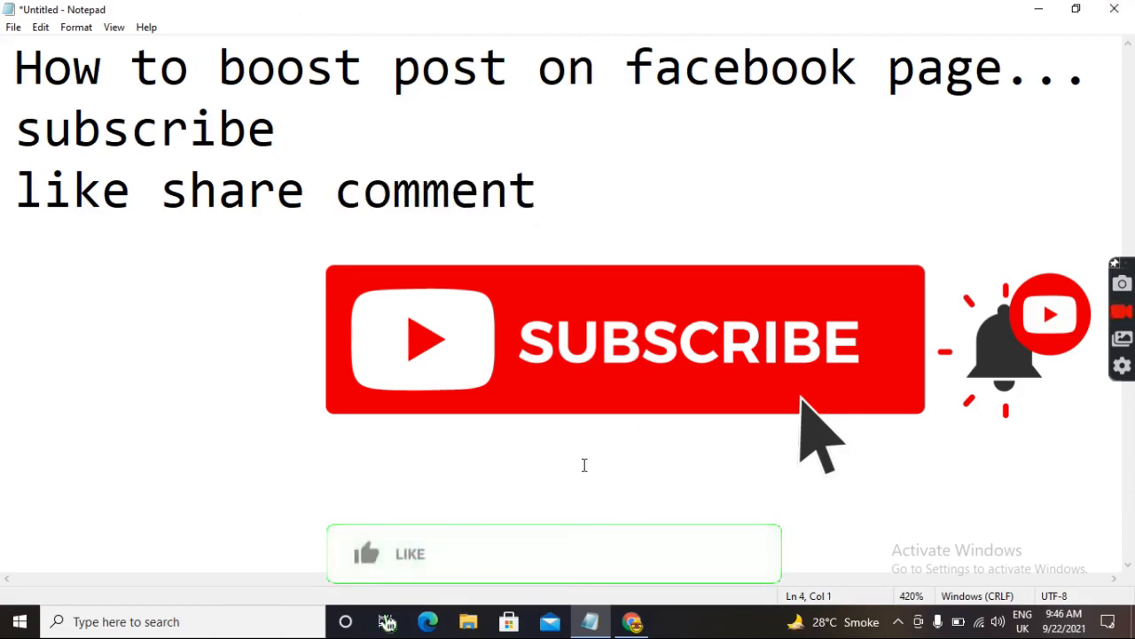
text(allah ha)
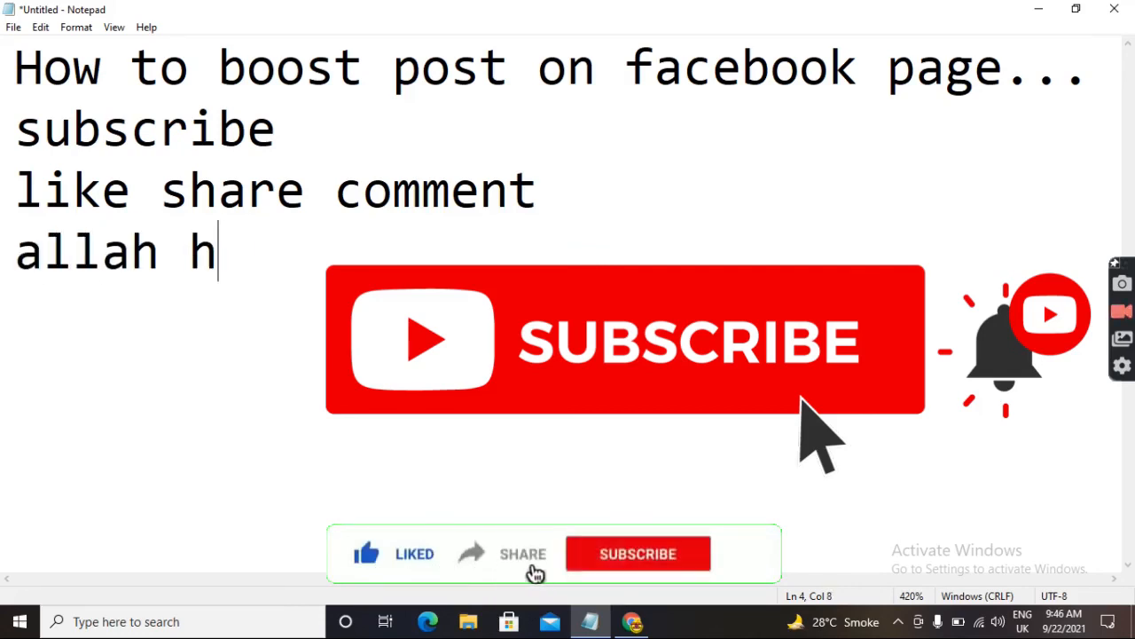